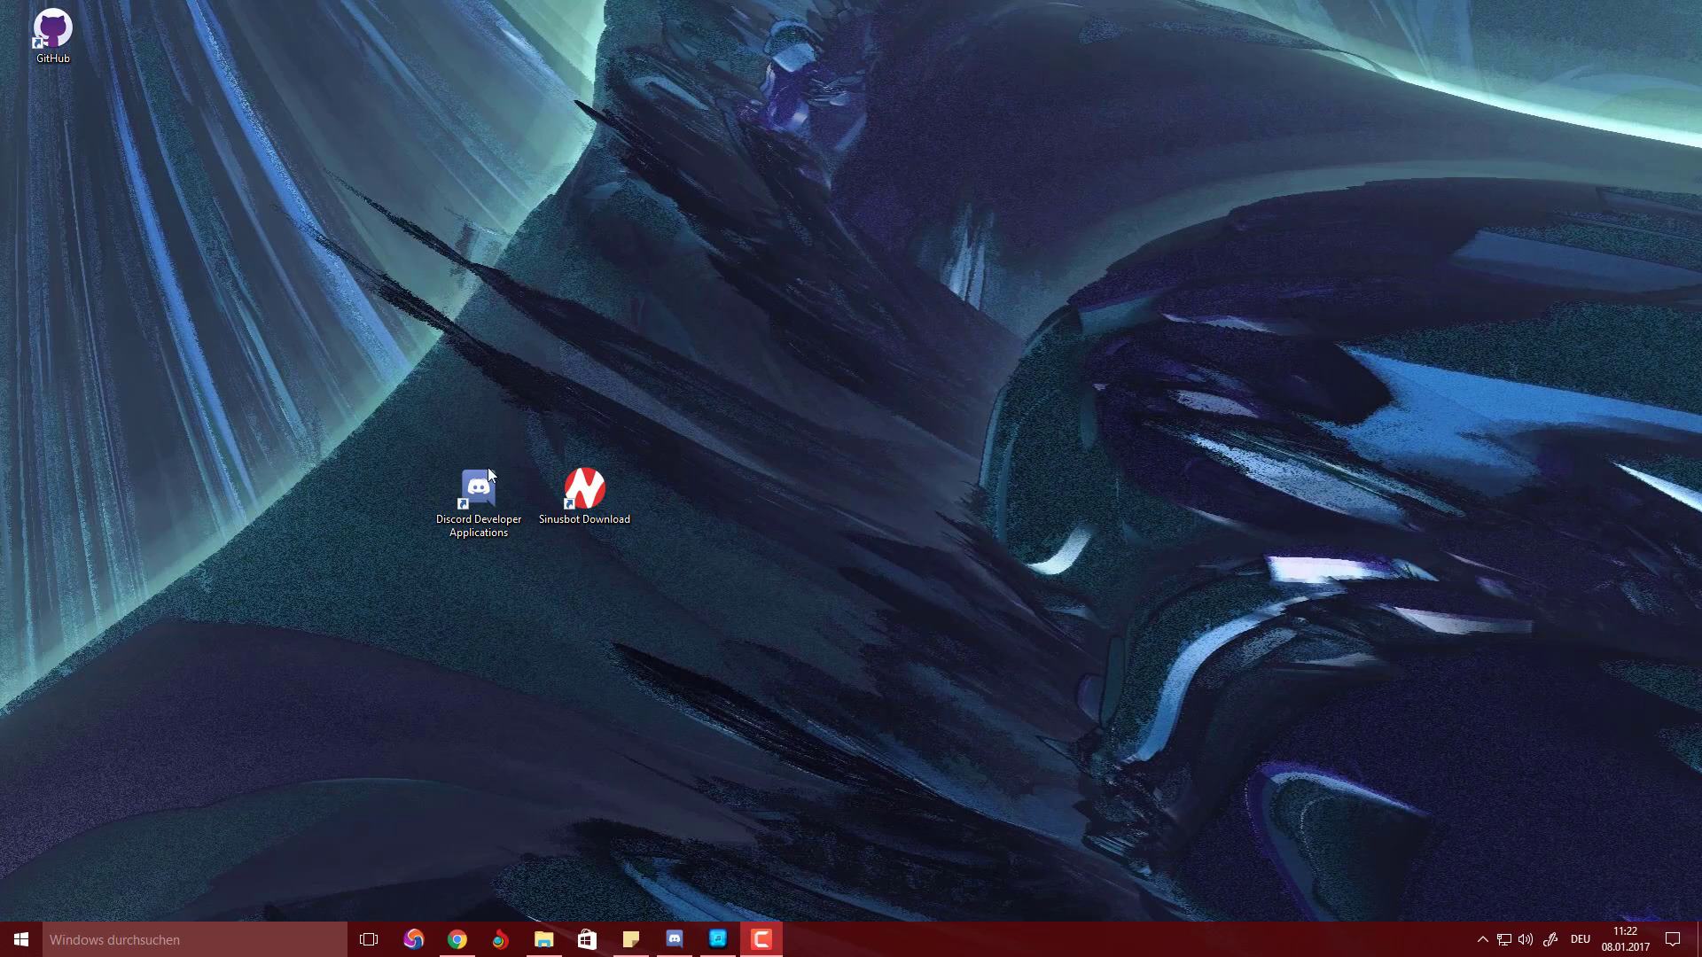
# Step: Open the Discord Developer Applications shortcut from the desktop and log in to the developer account
pyautogui.doubleClick(513, 528)
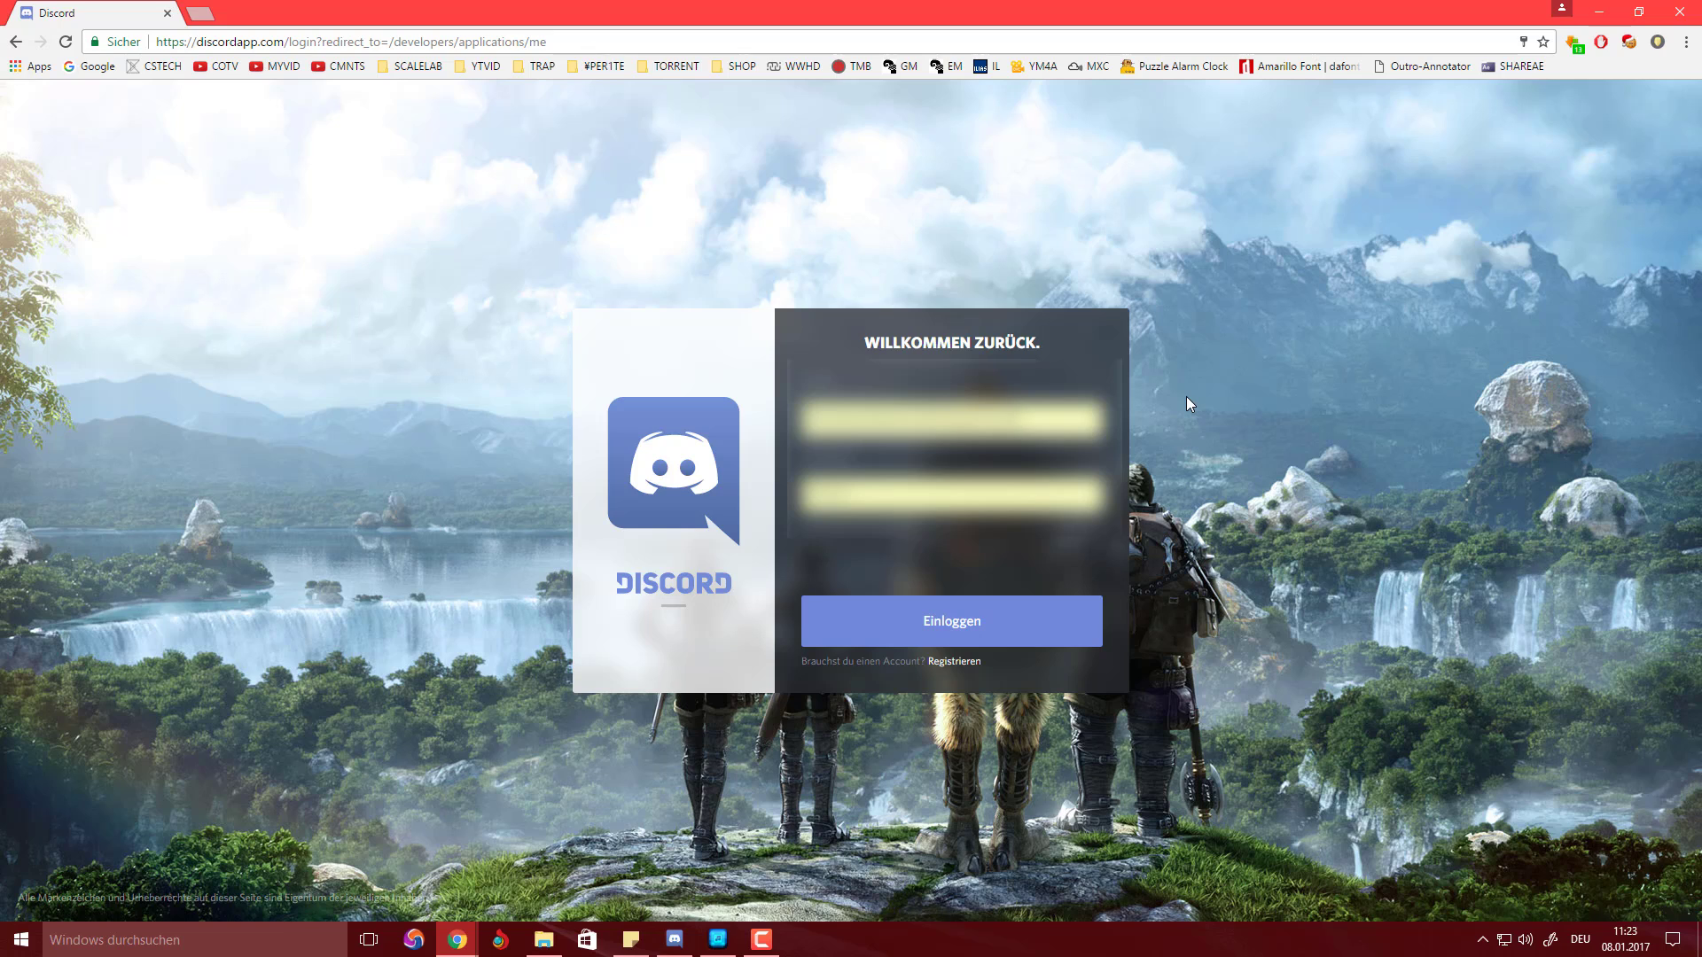
pyautogui.click(998, 610)
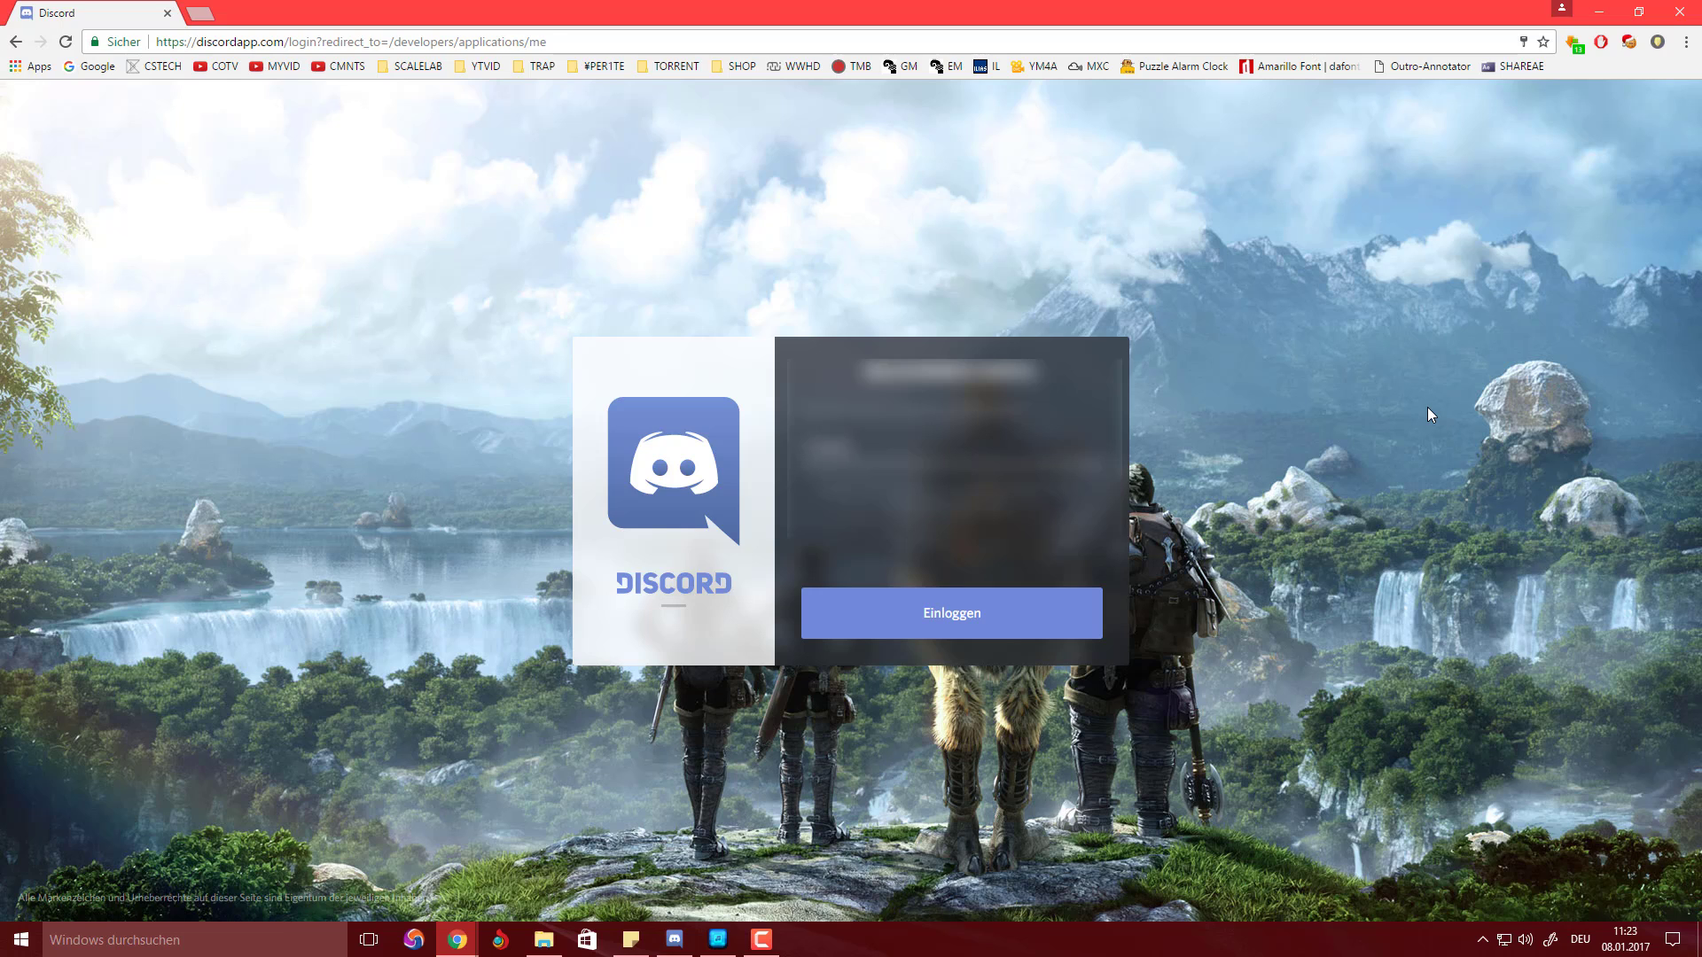
pyautogui.press('Return')
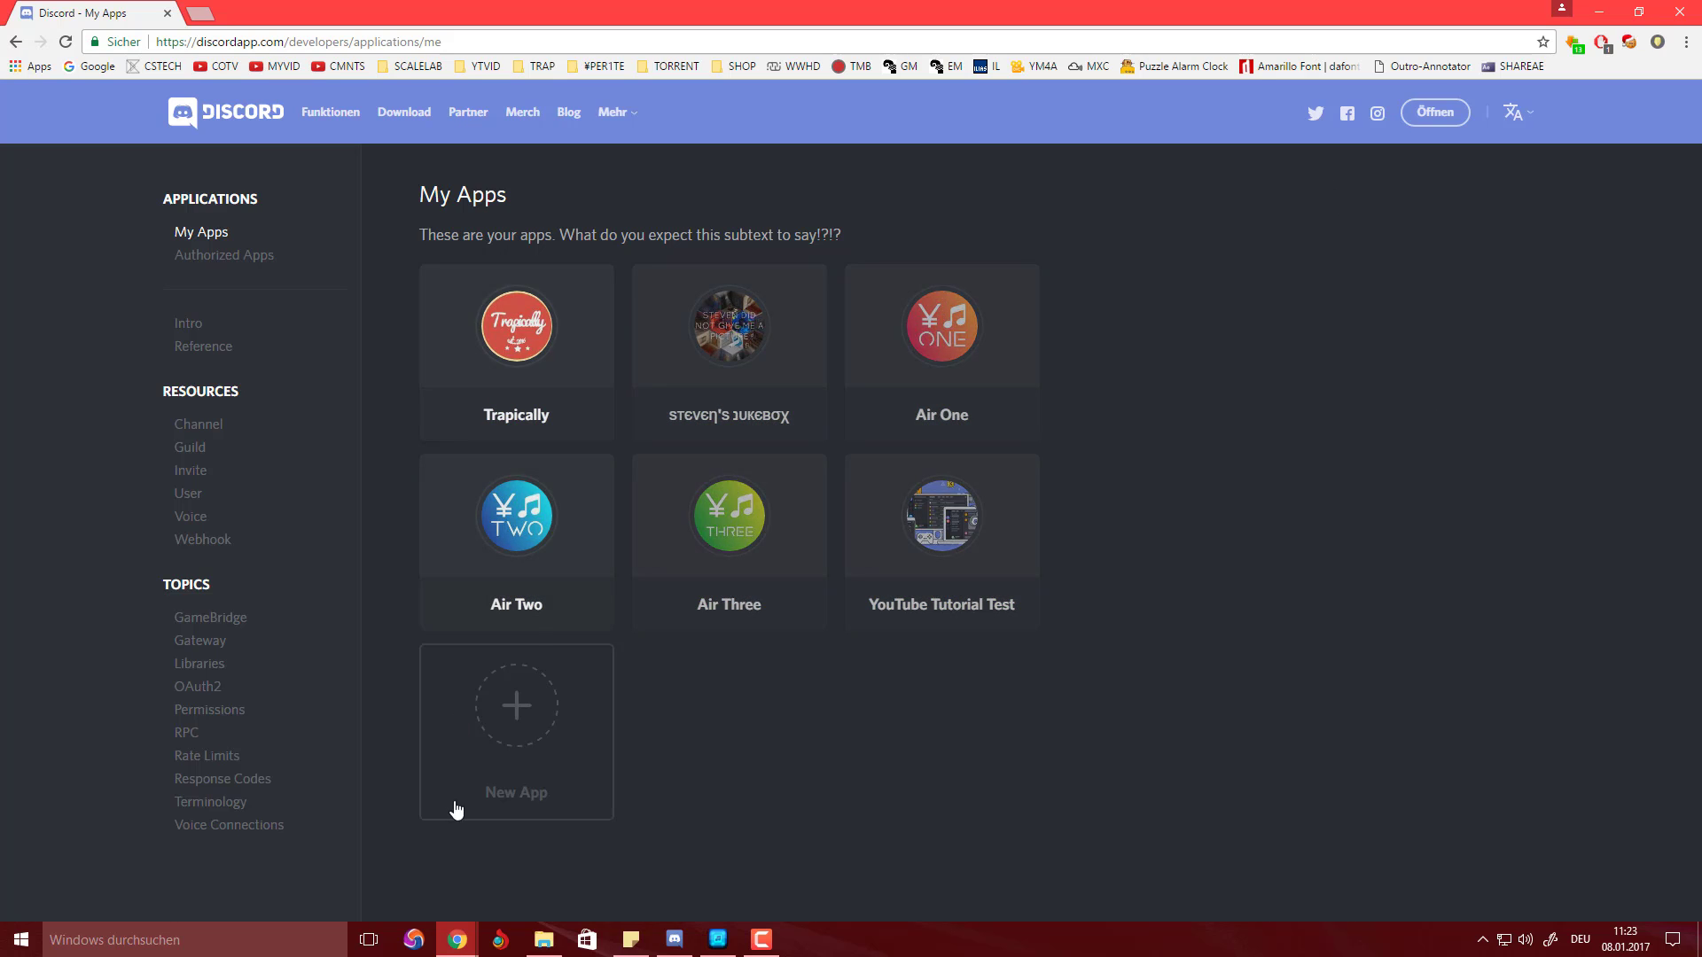
# Step: Start a new Discord app and name it "Sinusbot YouTube Tutorial"
pyautogui.click(554, 797)
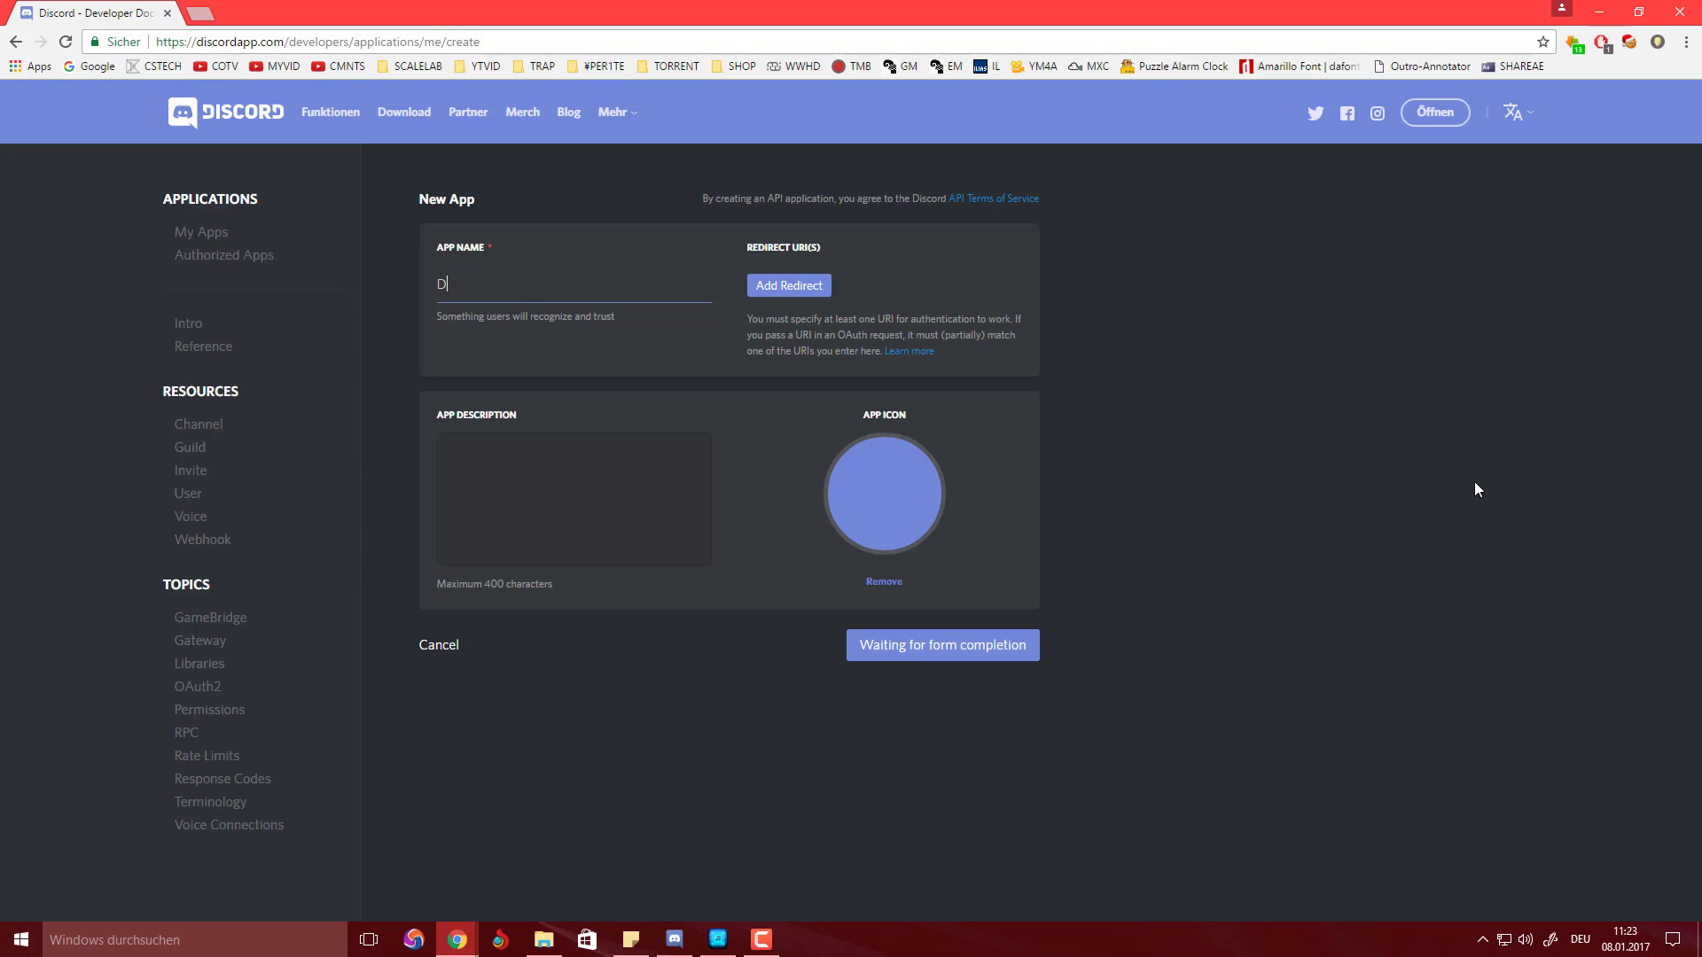
pyautogui.press('BackSpace')
pyautogui.write('Sinb')
pyautogui.press('BackSpace')
pyautogui.write('s')
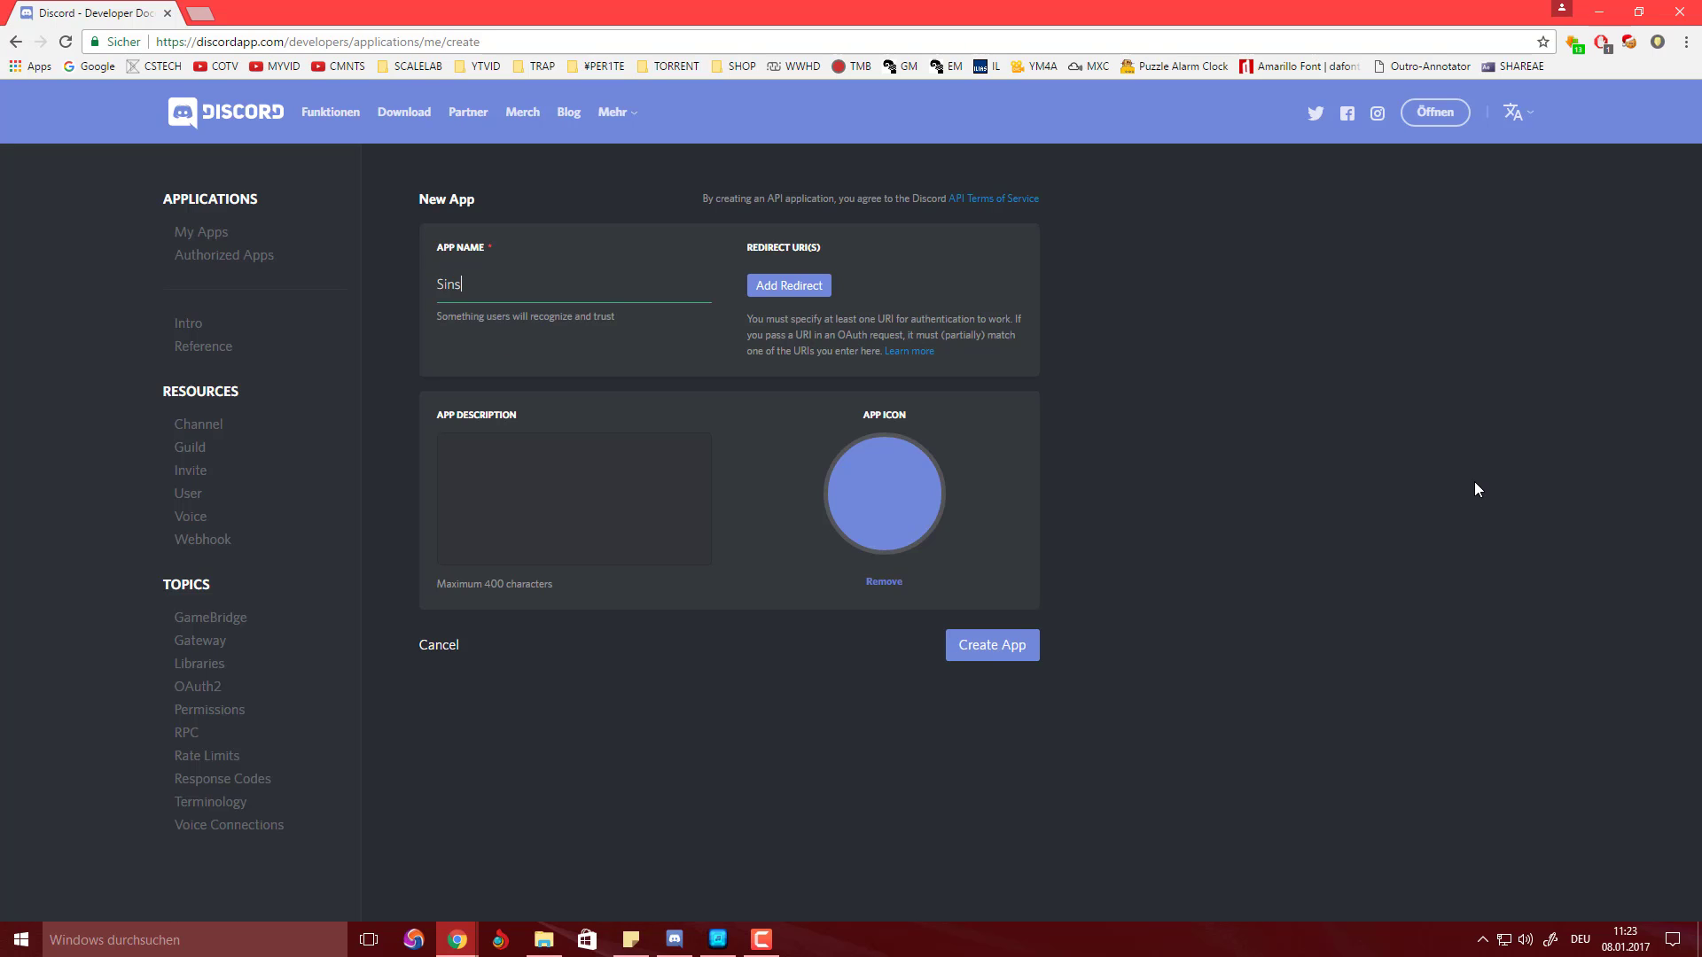
pyautogui.press('BackSpace')
pyautogui.write('usbot YouTube Tutorial')
# Step: Set an image from the Downloads folder as the app icon and create the app
pyautogui.click(875, 498)
pyautogui.scroll(-5, 633, 340)
pyautogui.scroll(2, 532, 315)
pyautogui.scroll(-2, 391, 350)
pyautogui.scroll(2, 524, 319)
pyautogui.scroll(-2, 571, 319)
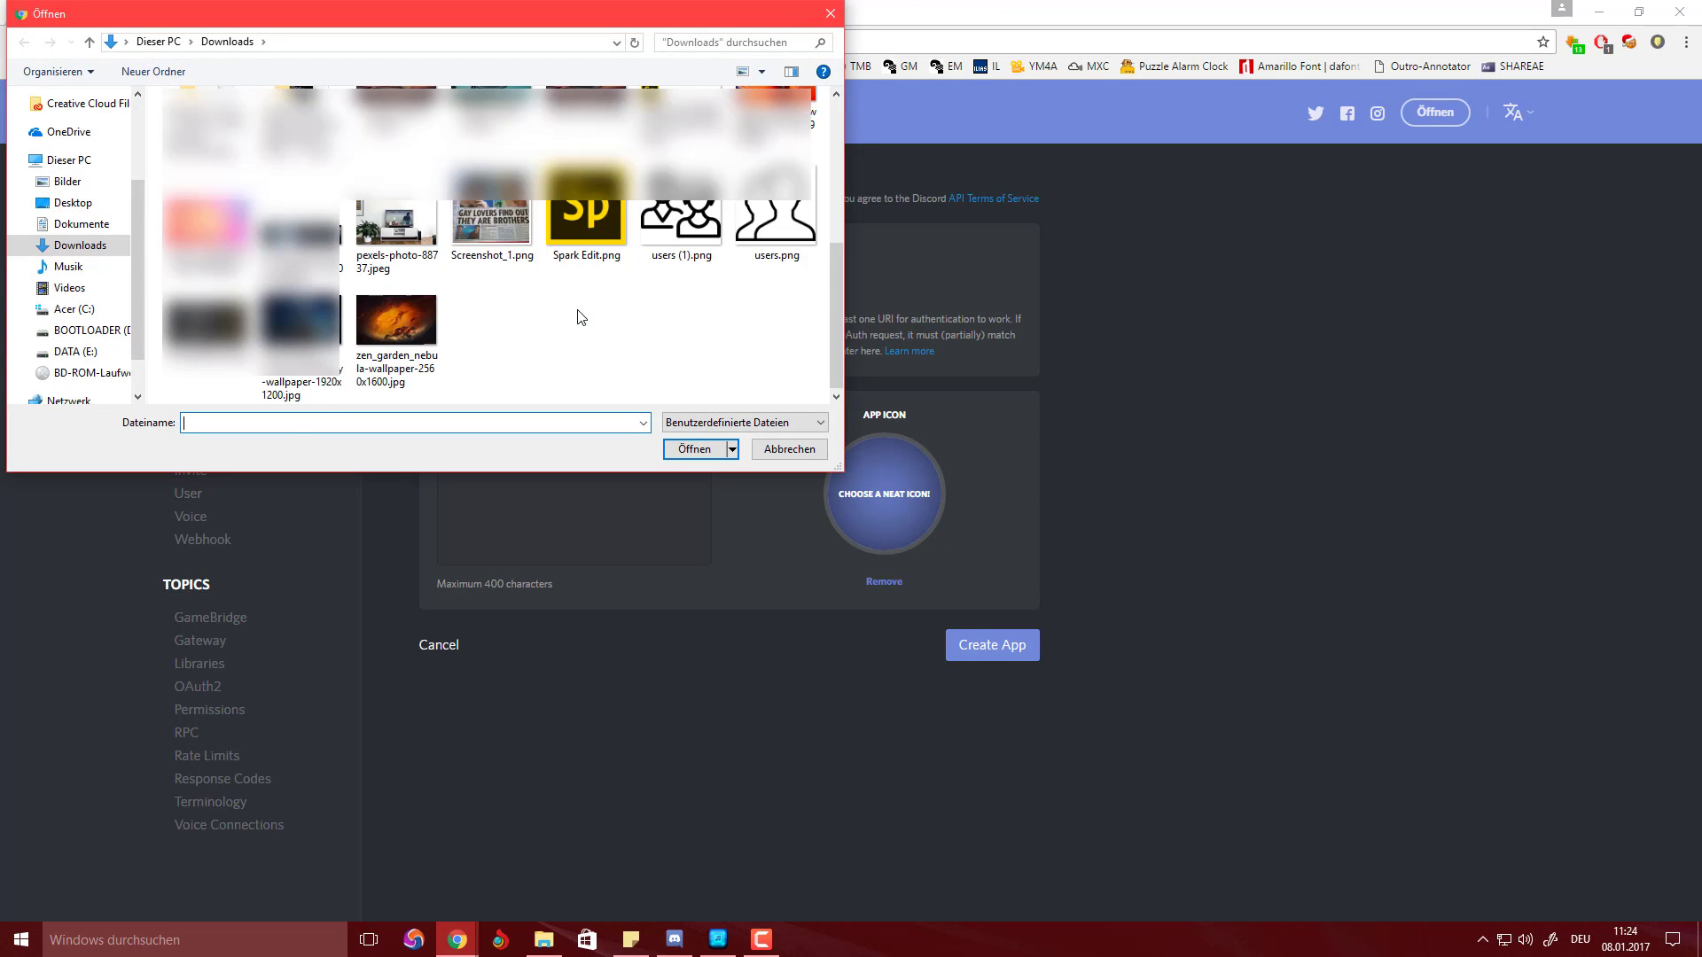
pyautogui.scroll(2, 775, 285)
pyautogui.click(776, 288)
pyautogui.click(694, 449)
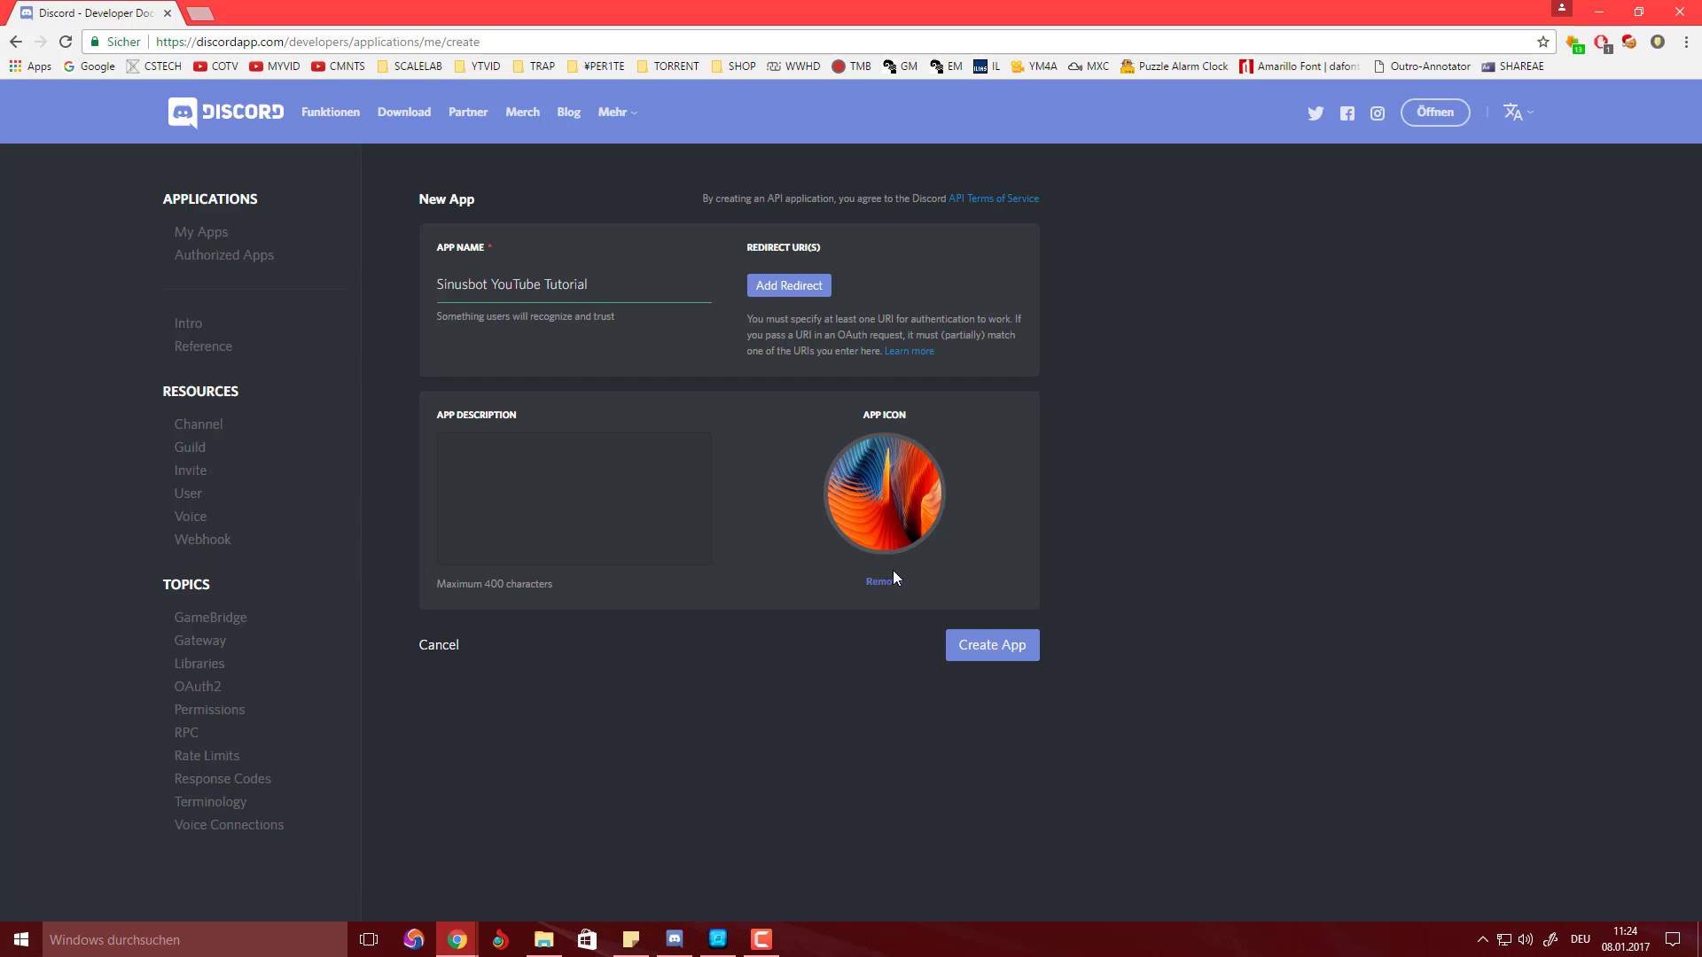
pyautogui.click(1013, 647)
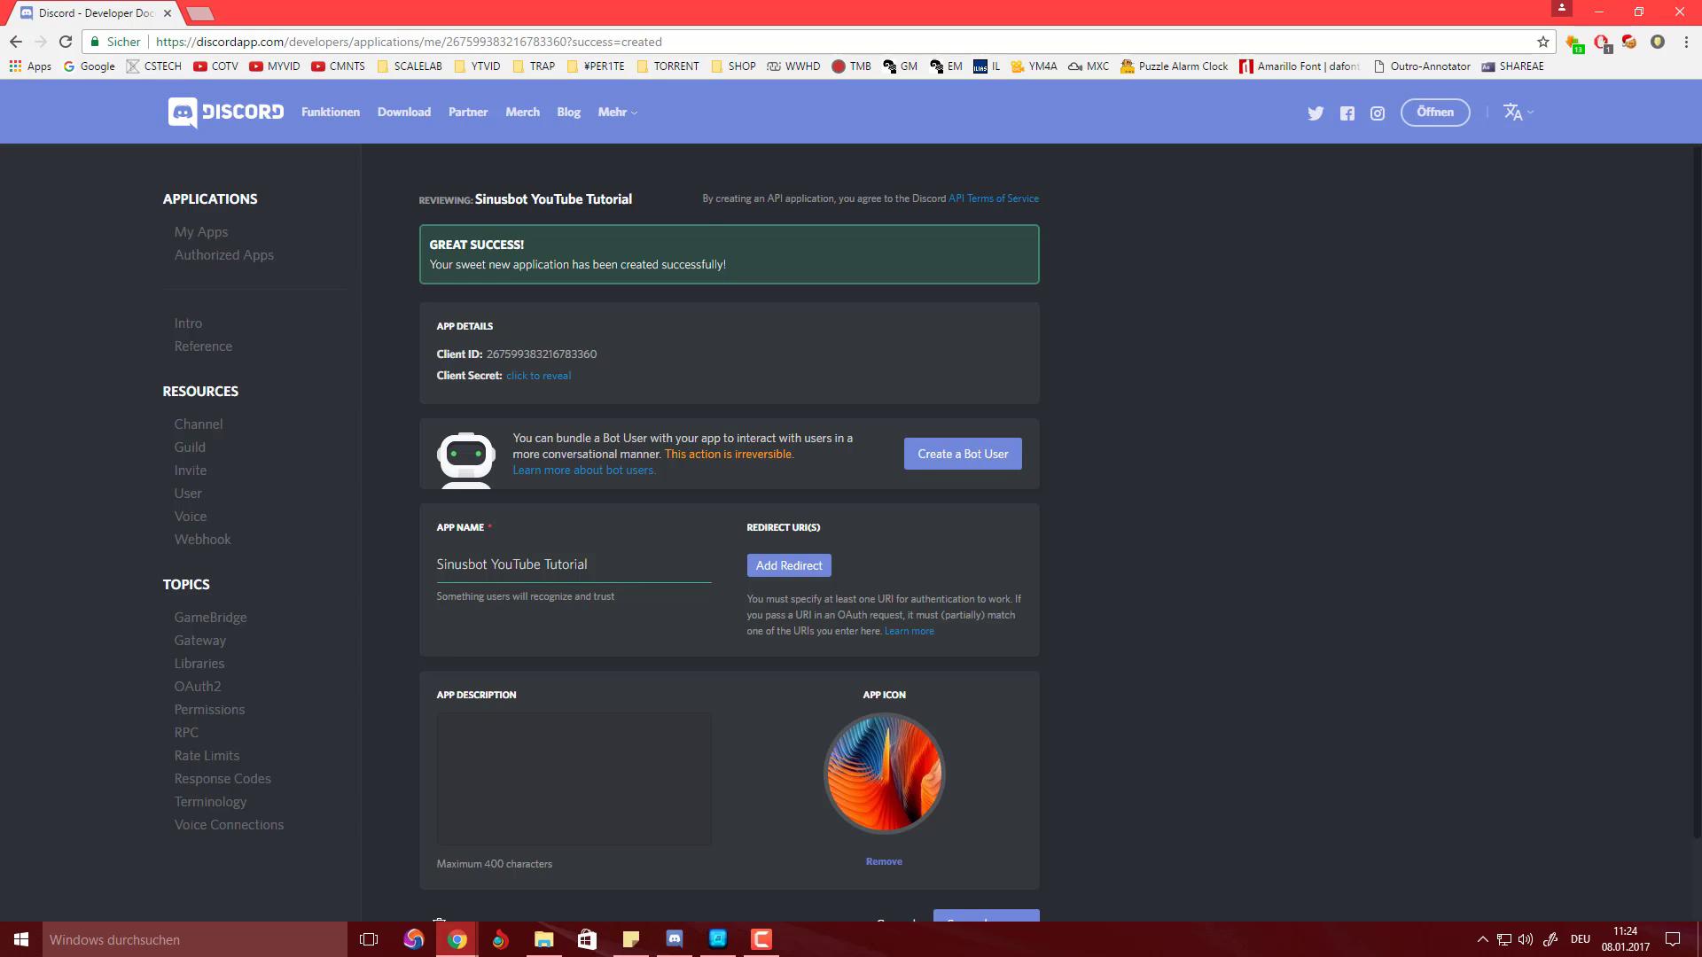
# Step: Add a bot user to the Sinusbot YouTube Tutorial app and return to the desktop
pyautogui.click(947, 461)
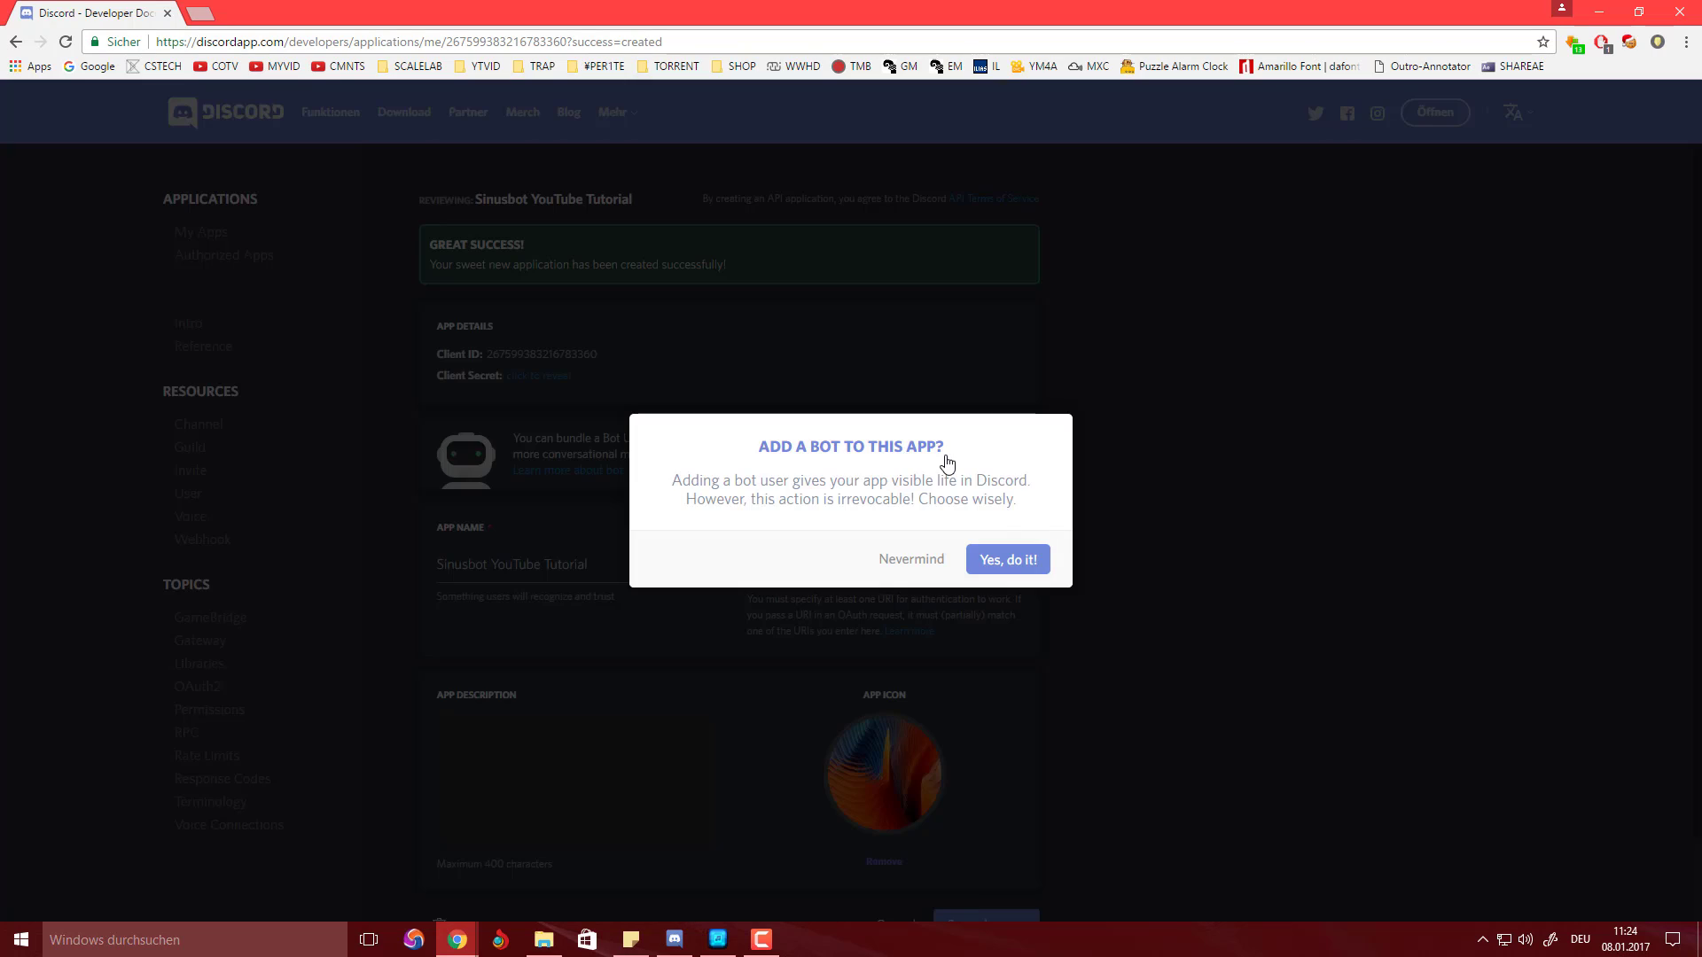
pyautogui.click(1008, 560)
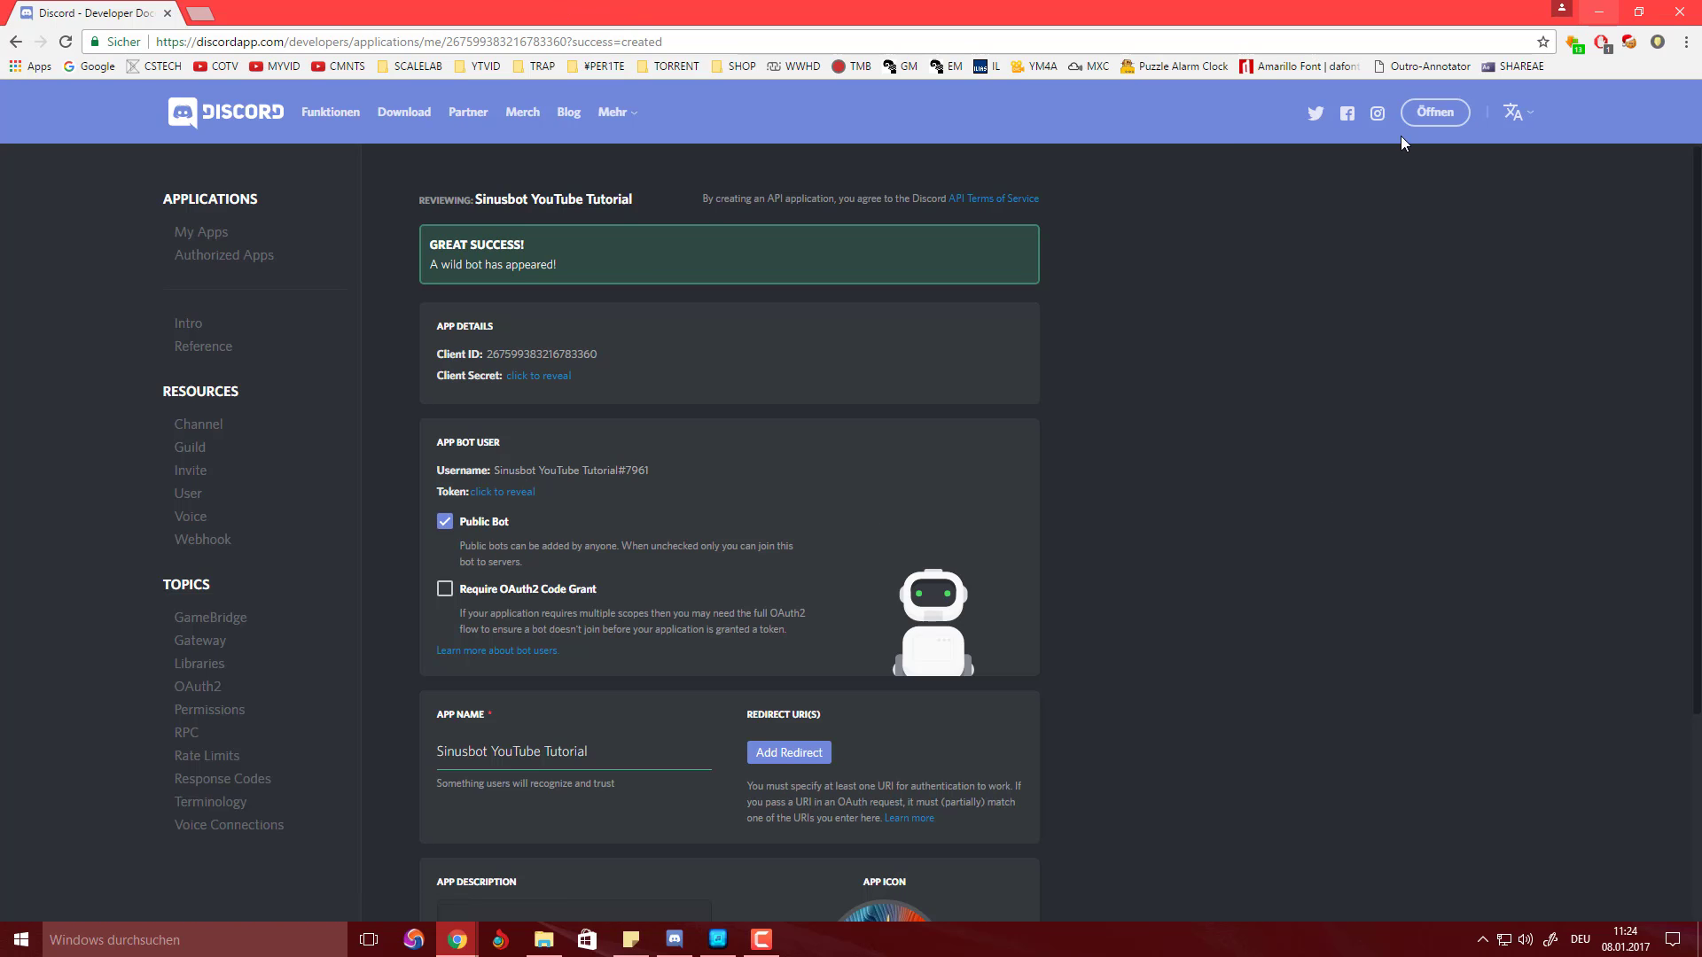
pyautogui.click(1600, 12)
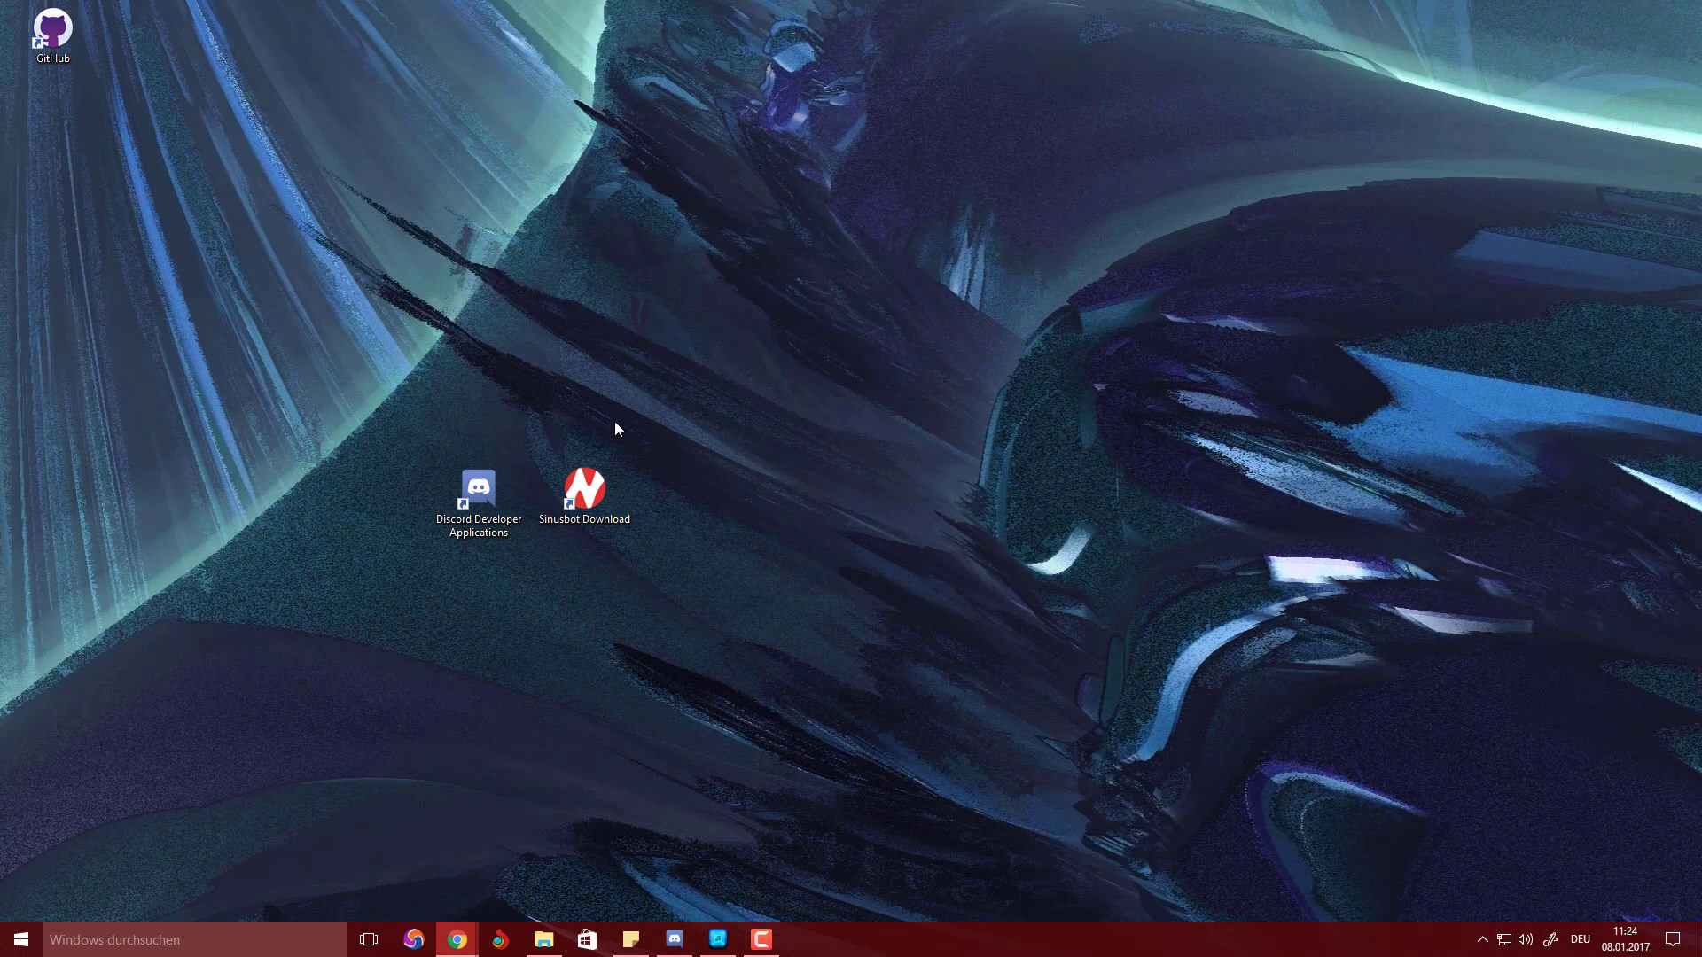
# Step: Try to download the 64-bit Windows installer sinusbot-0.9.16.exe from the SinusBot website to the Desktop
pyautogui.doubleClick(585, 492)
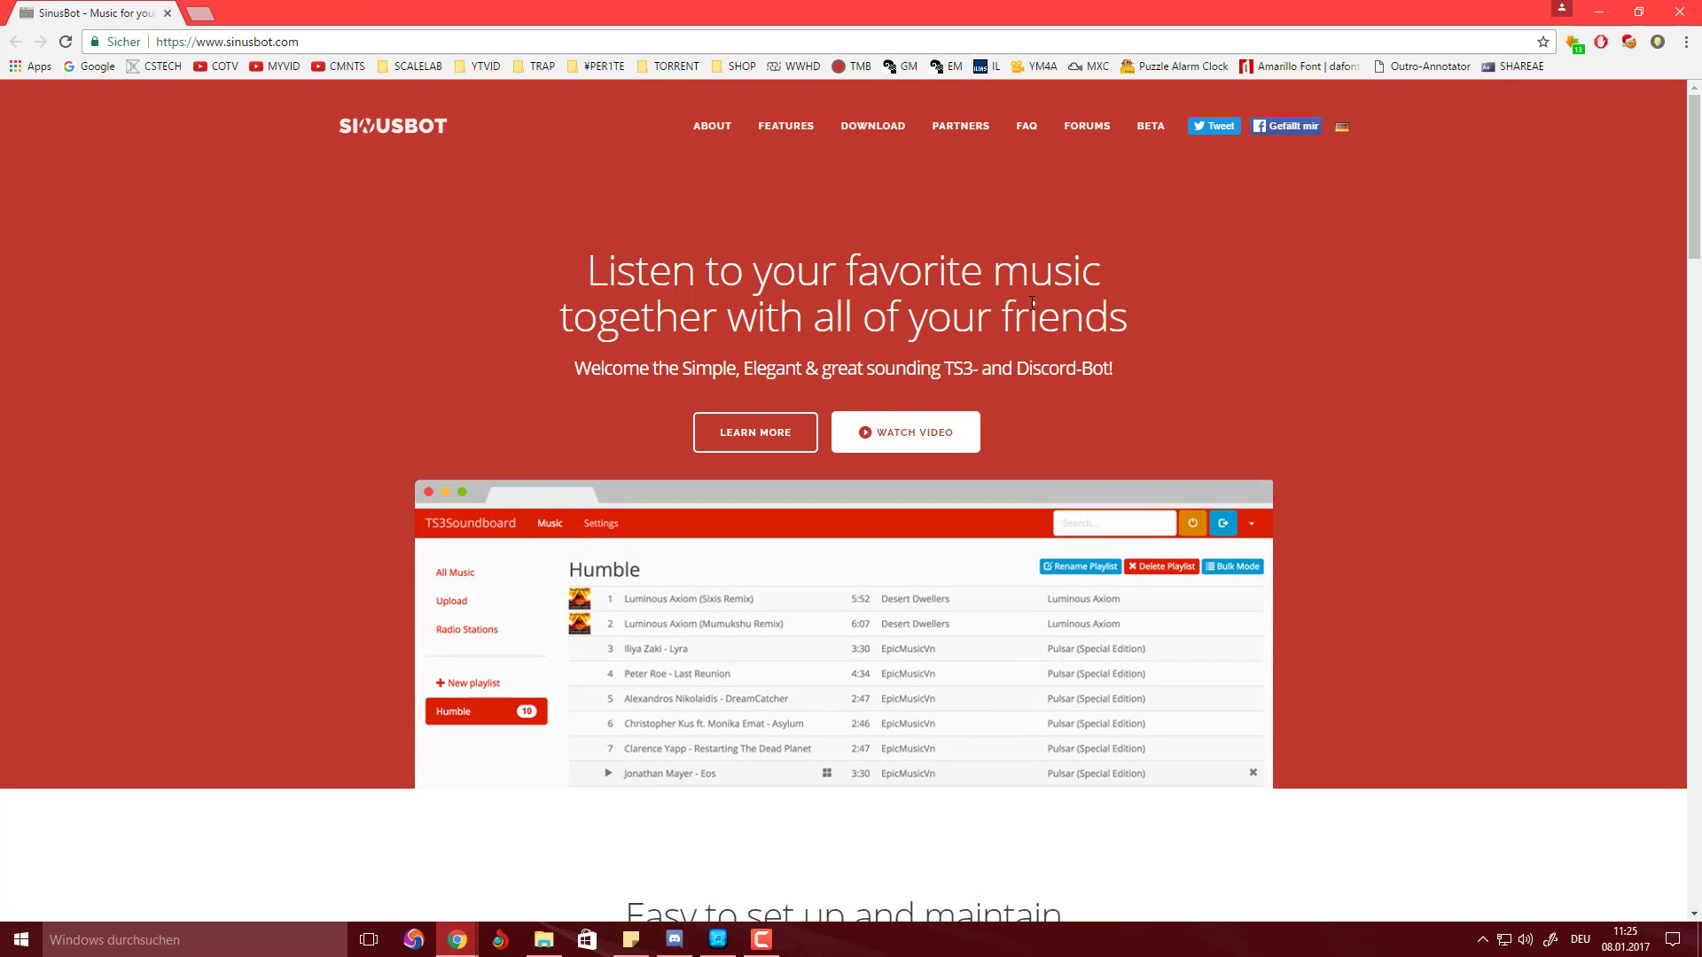
pyautogui.click(853, 129)
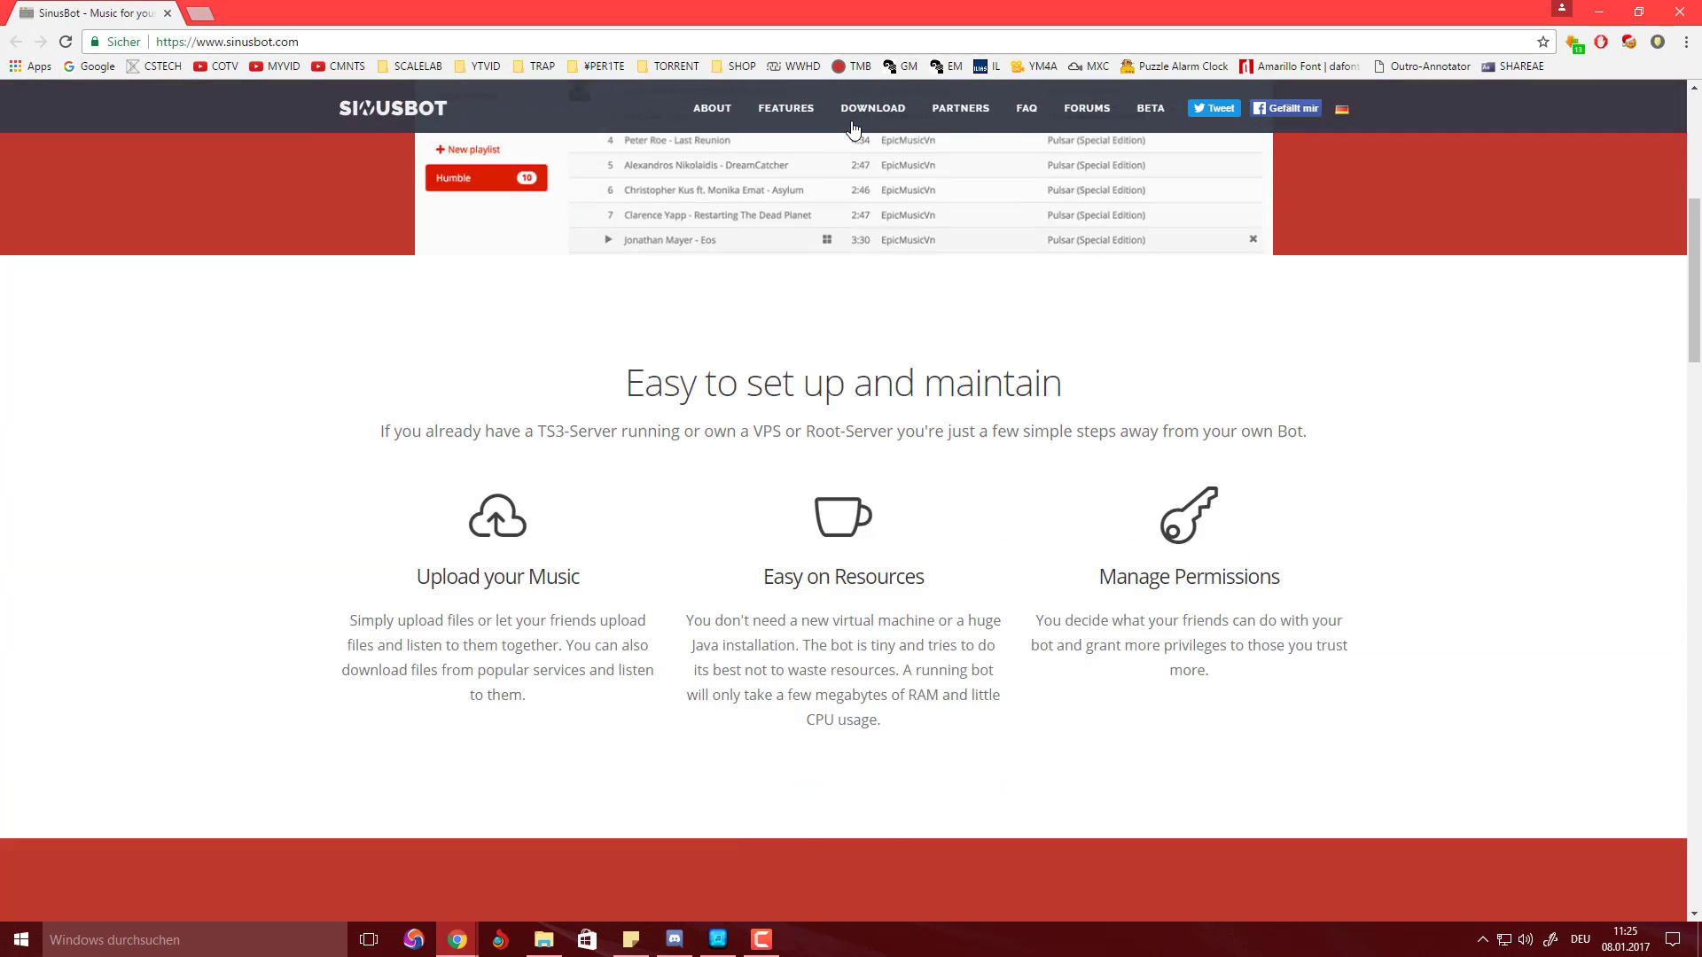
pyautogui.scroll(-1, 621, 541)
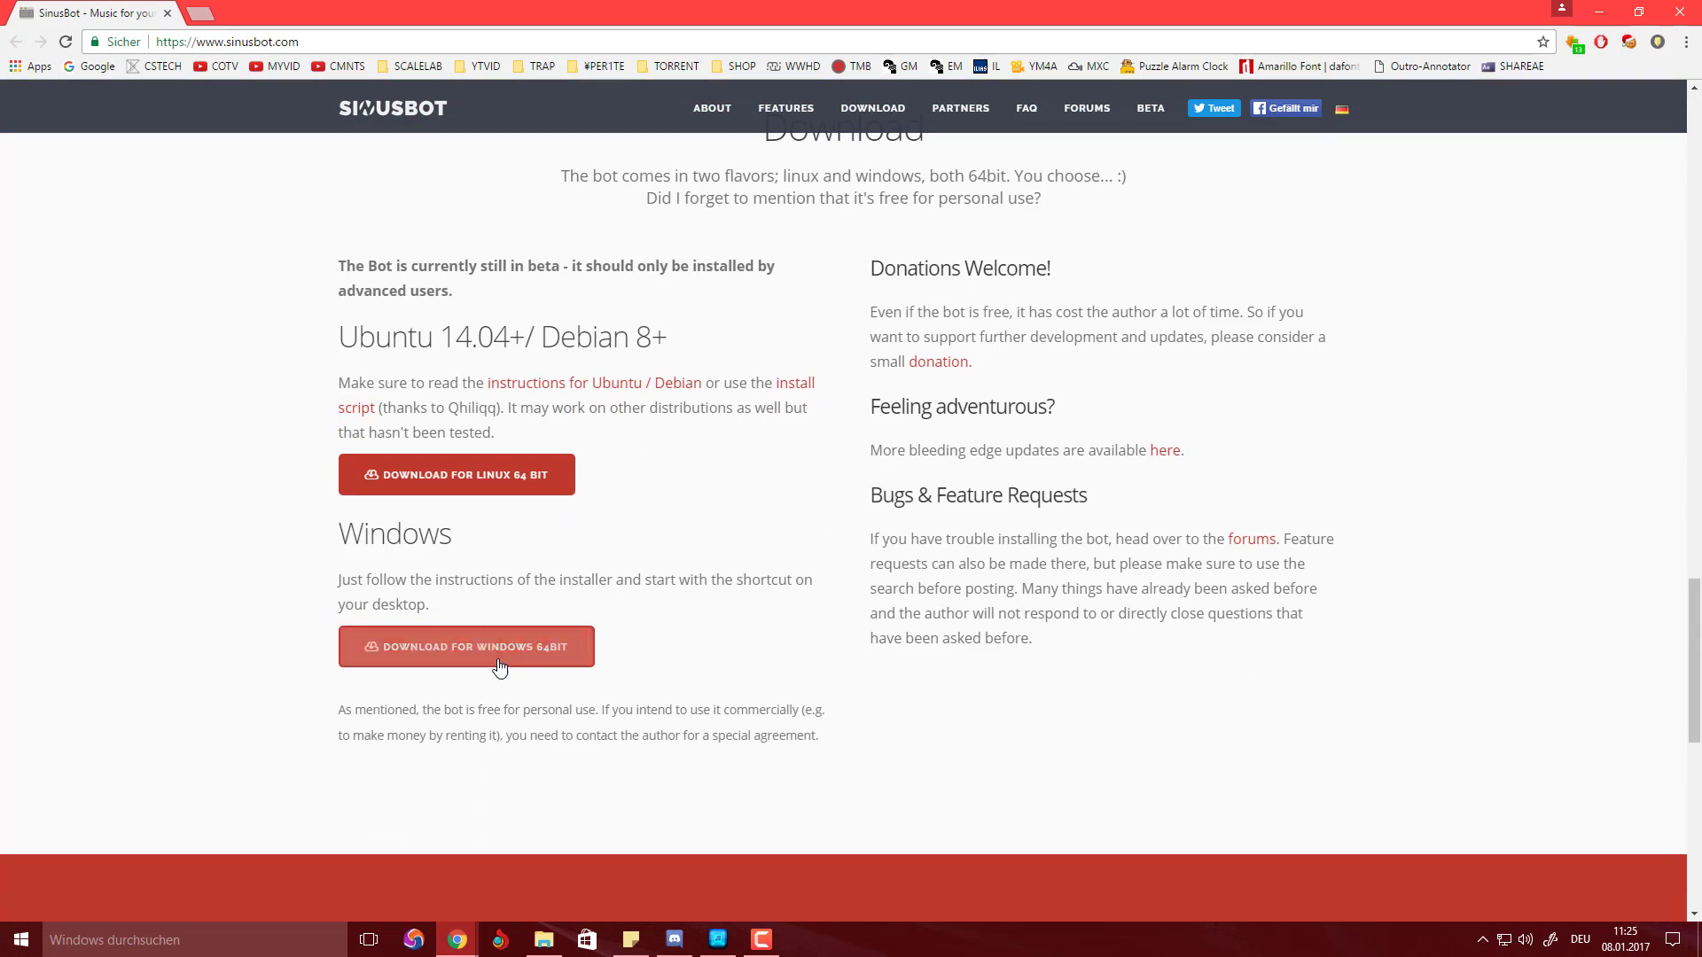
pyautogui.click(494, 668)
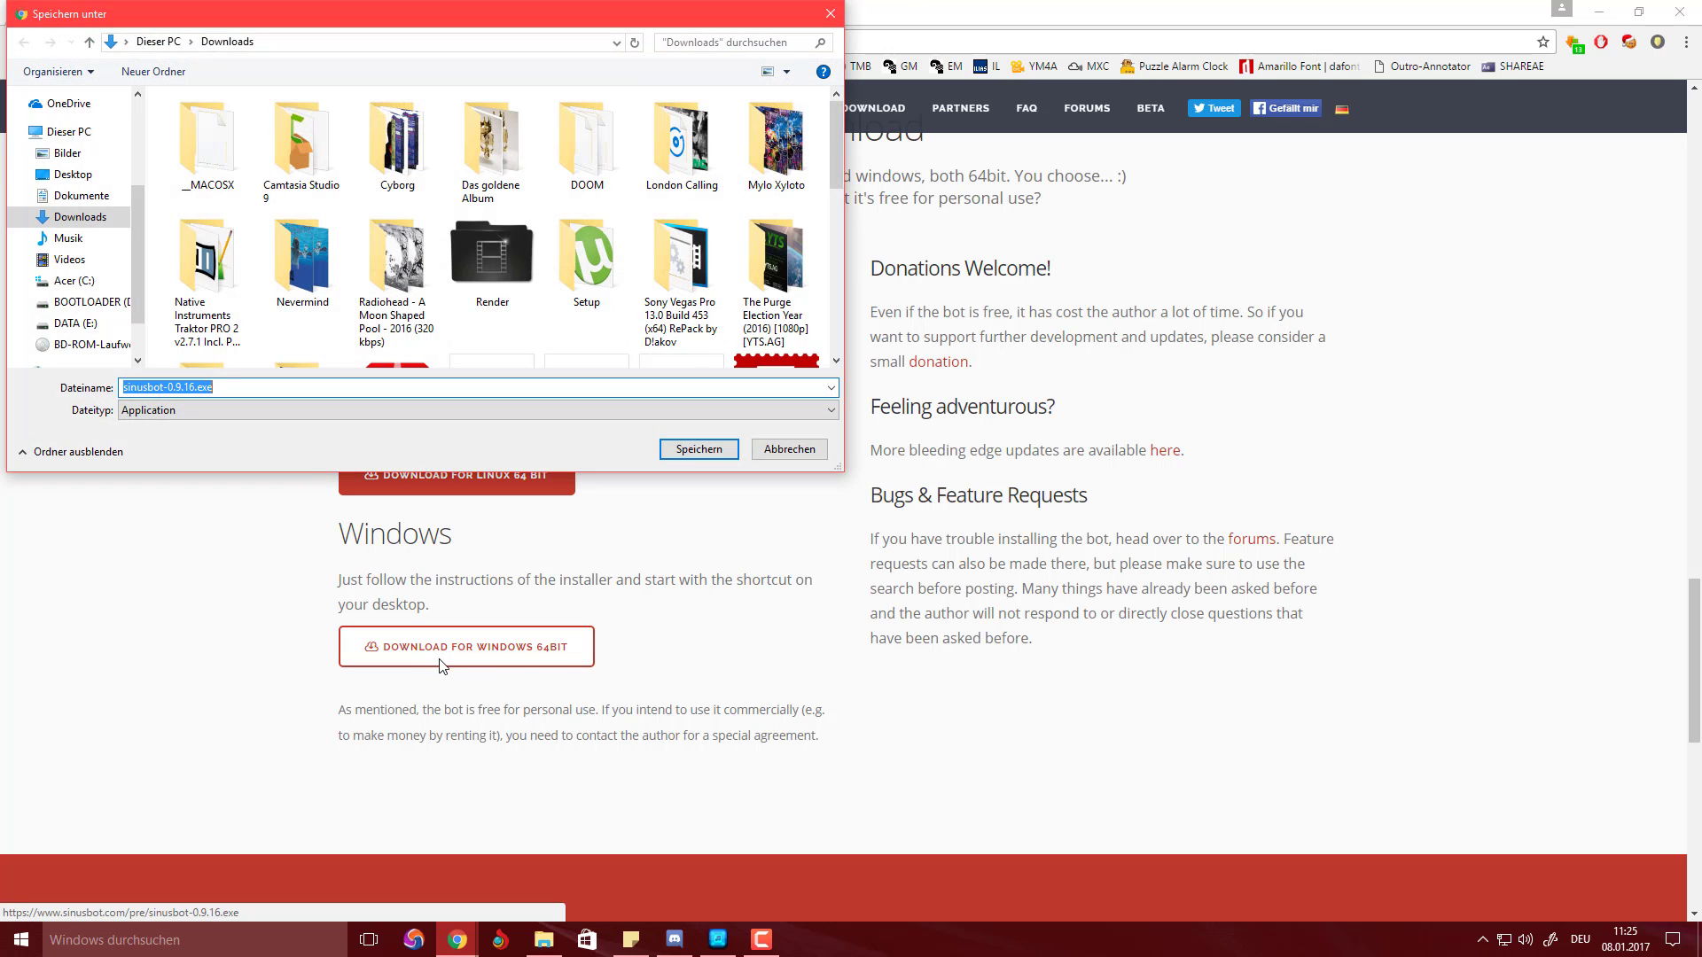
pyautogui.click(73, 173)
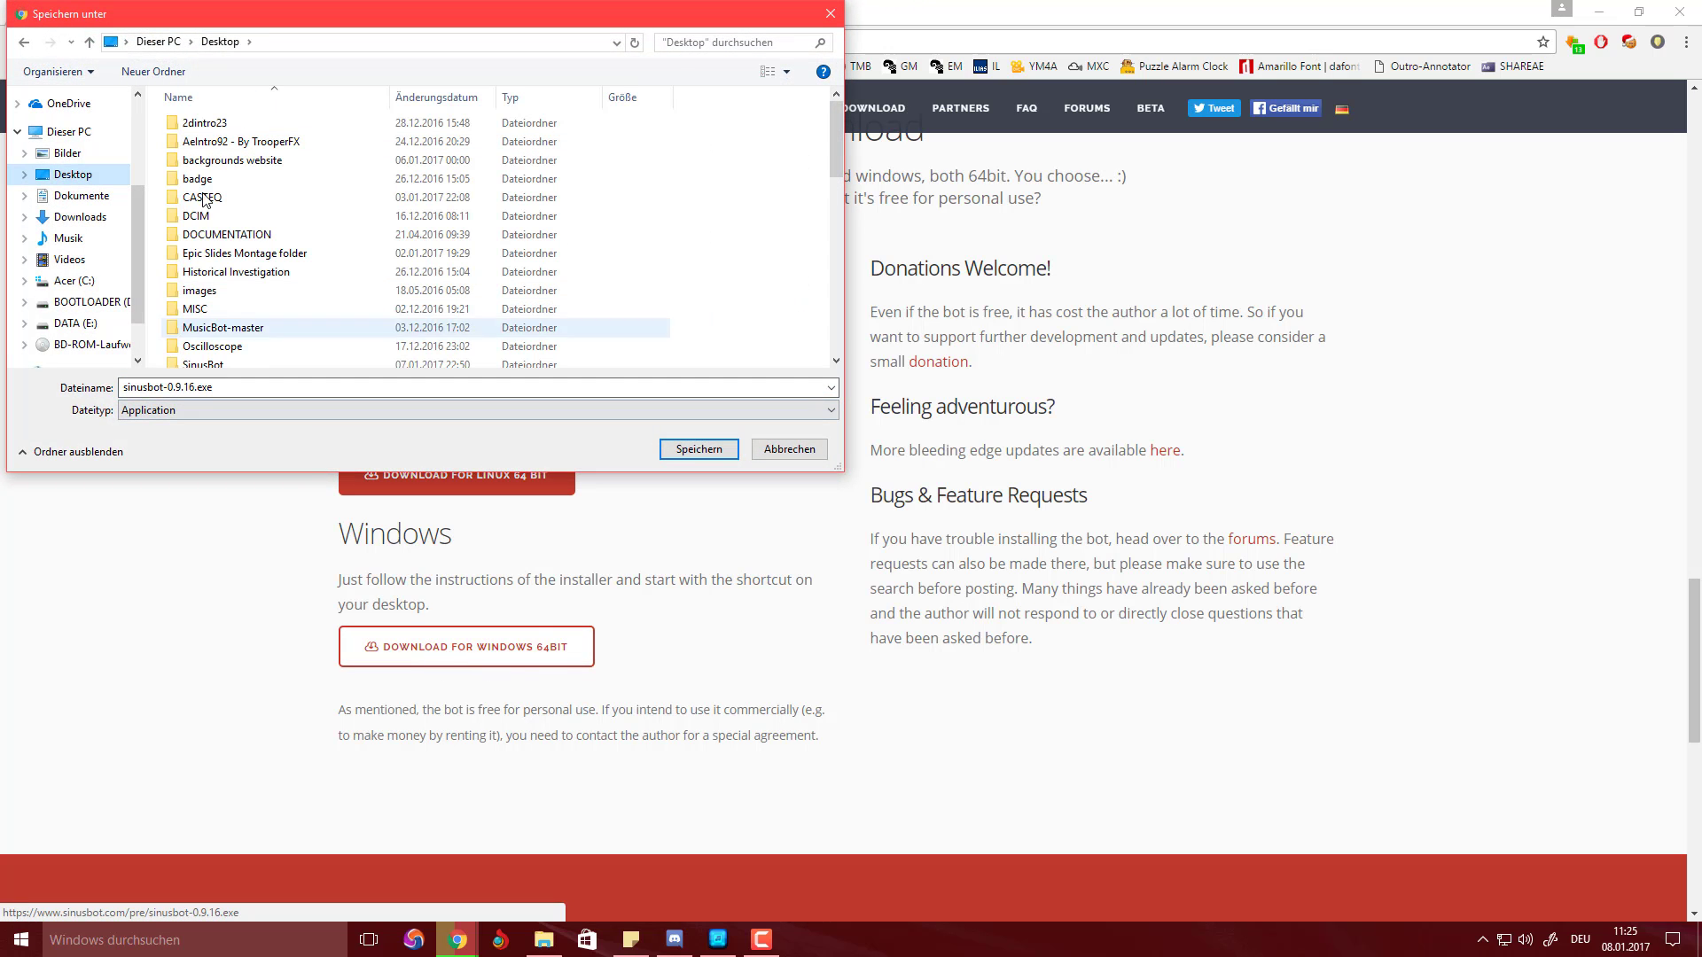
pyautogui.click(834, 12)
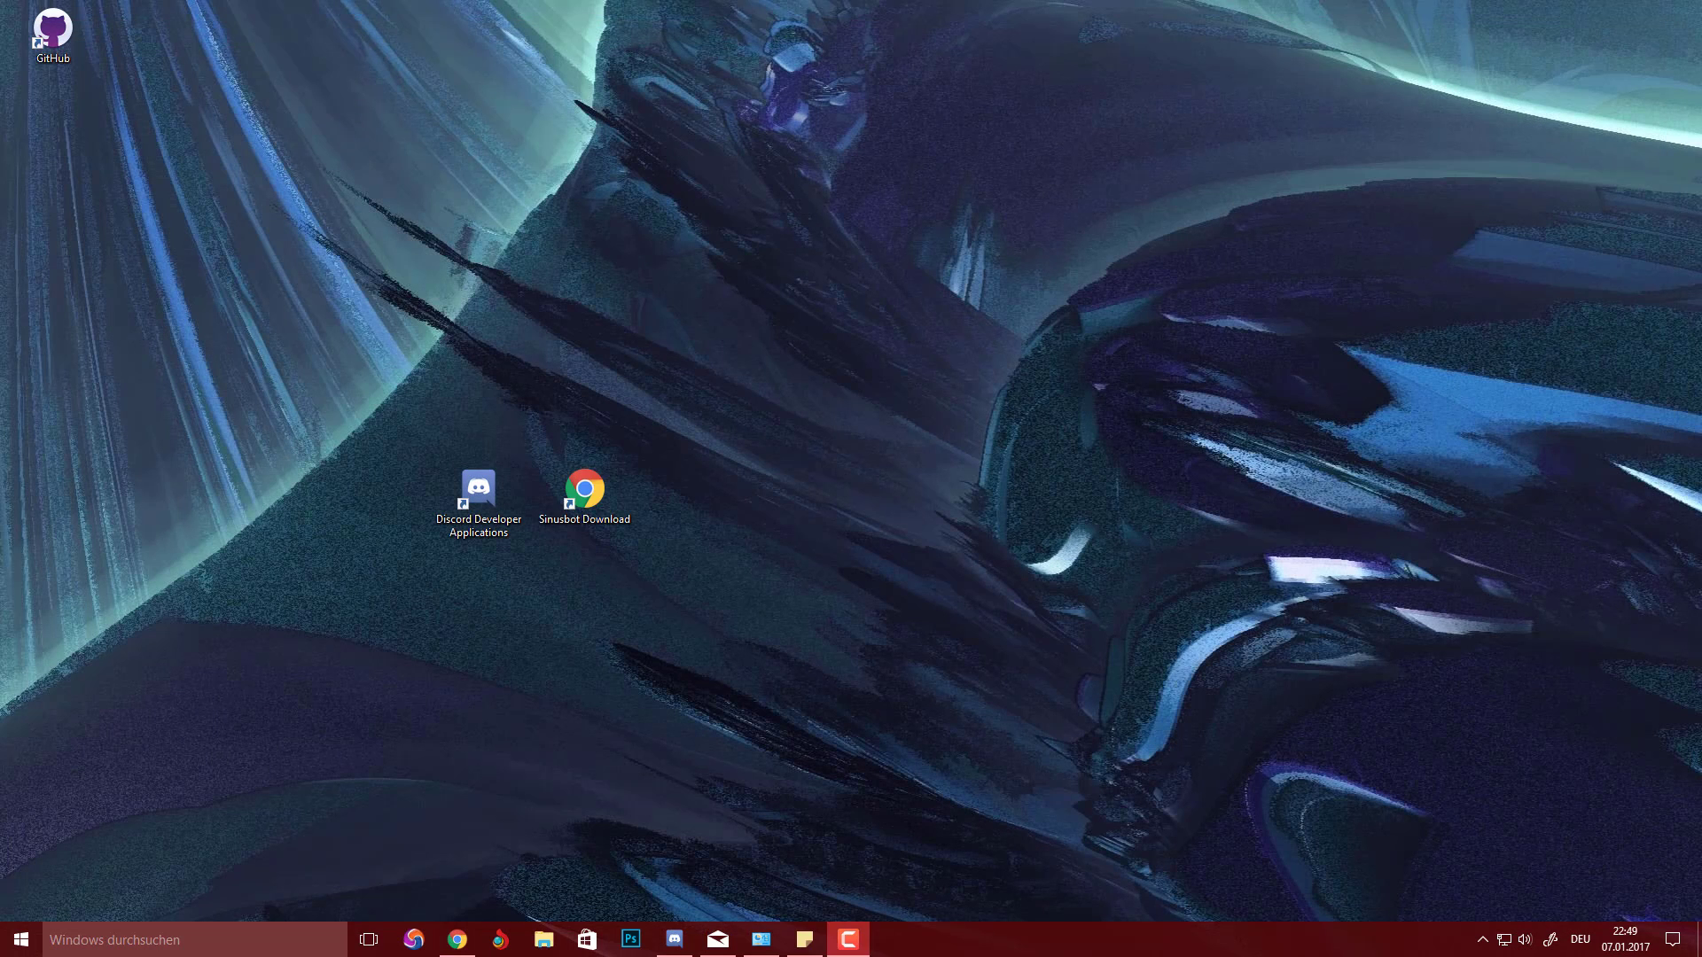
# Step: Place sinusbot-0.9.16.exe beneath the Sinusbot Download shortcut and run the installer, accepting its licence agreement
pyautogui.moveTo(1, 445); pyautogui.dragTo(588, 601)
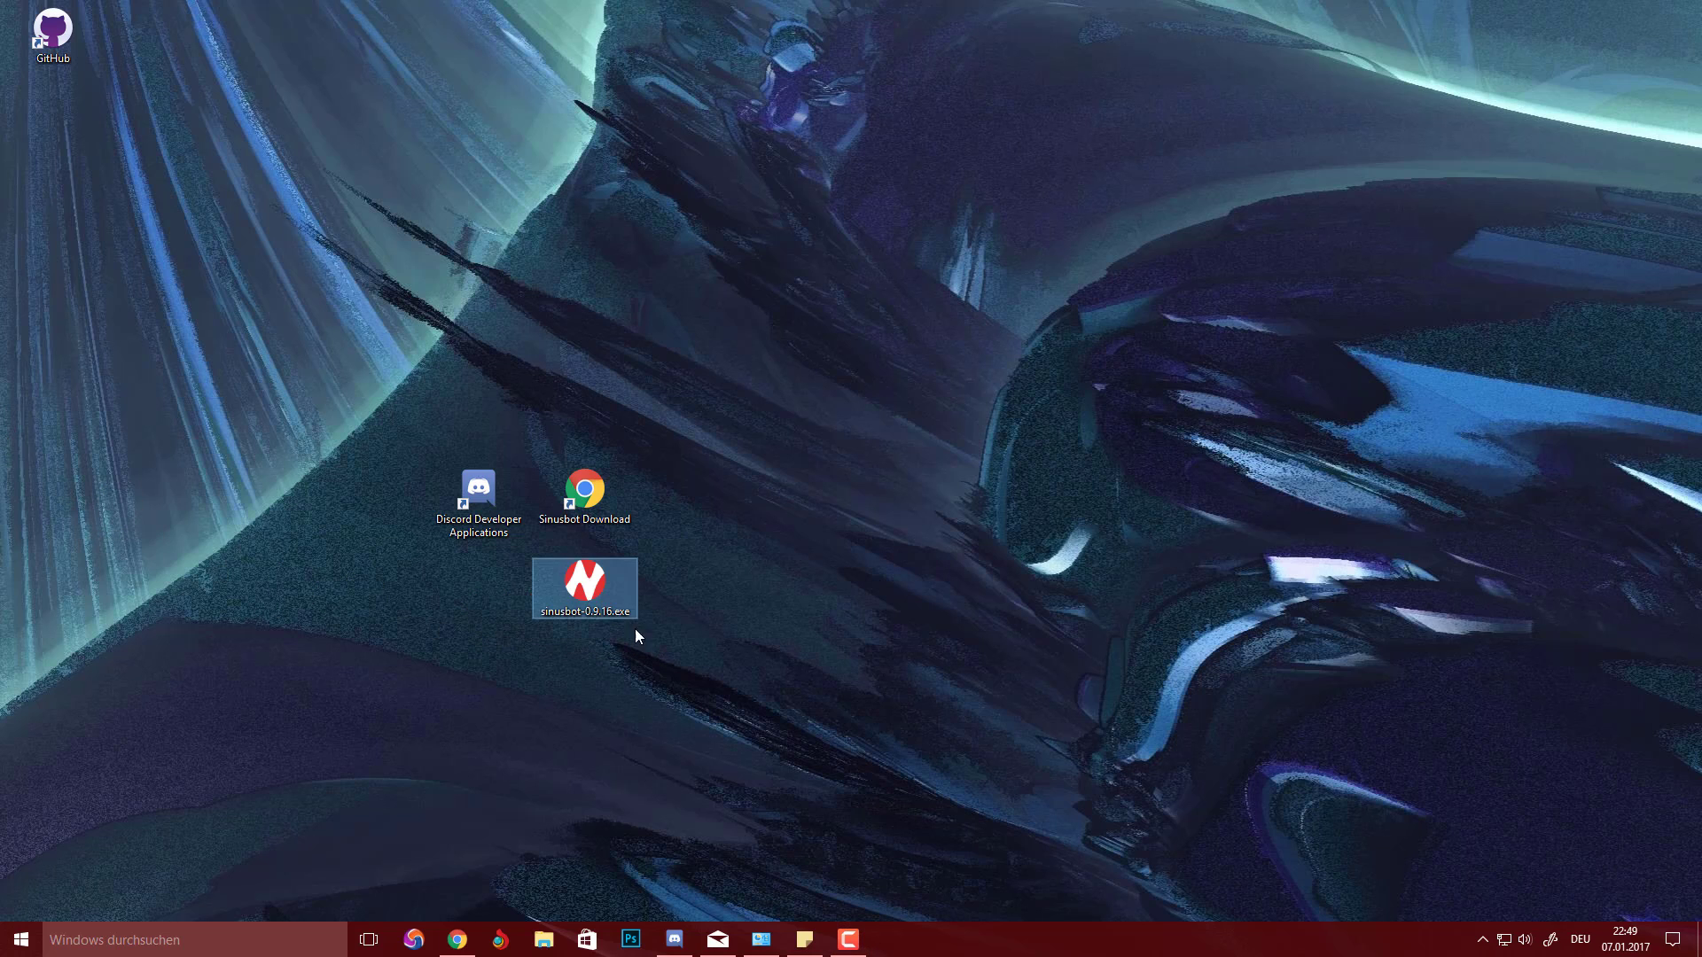
pyautogui.click(746, 646)
pyautogui.doubleClick(601, 603)
pyautogui.click(904, 492)
pyautogui.click(935, 616)
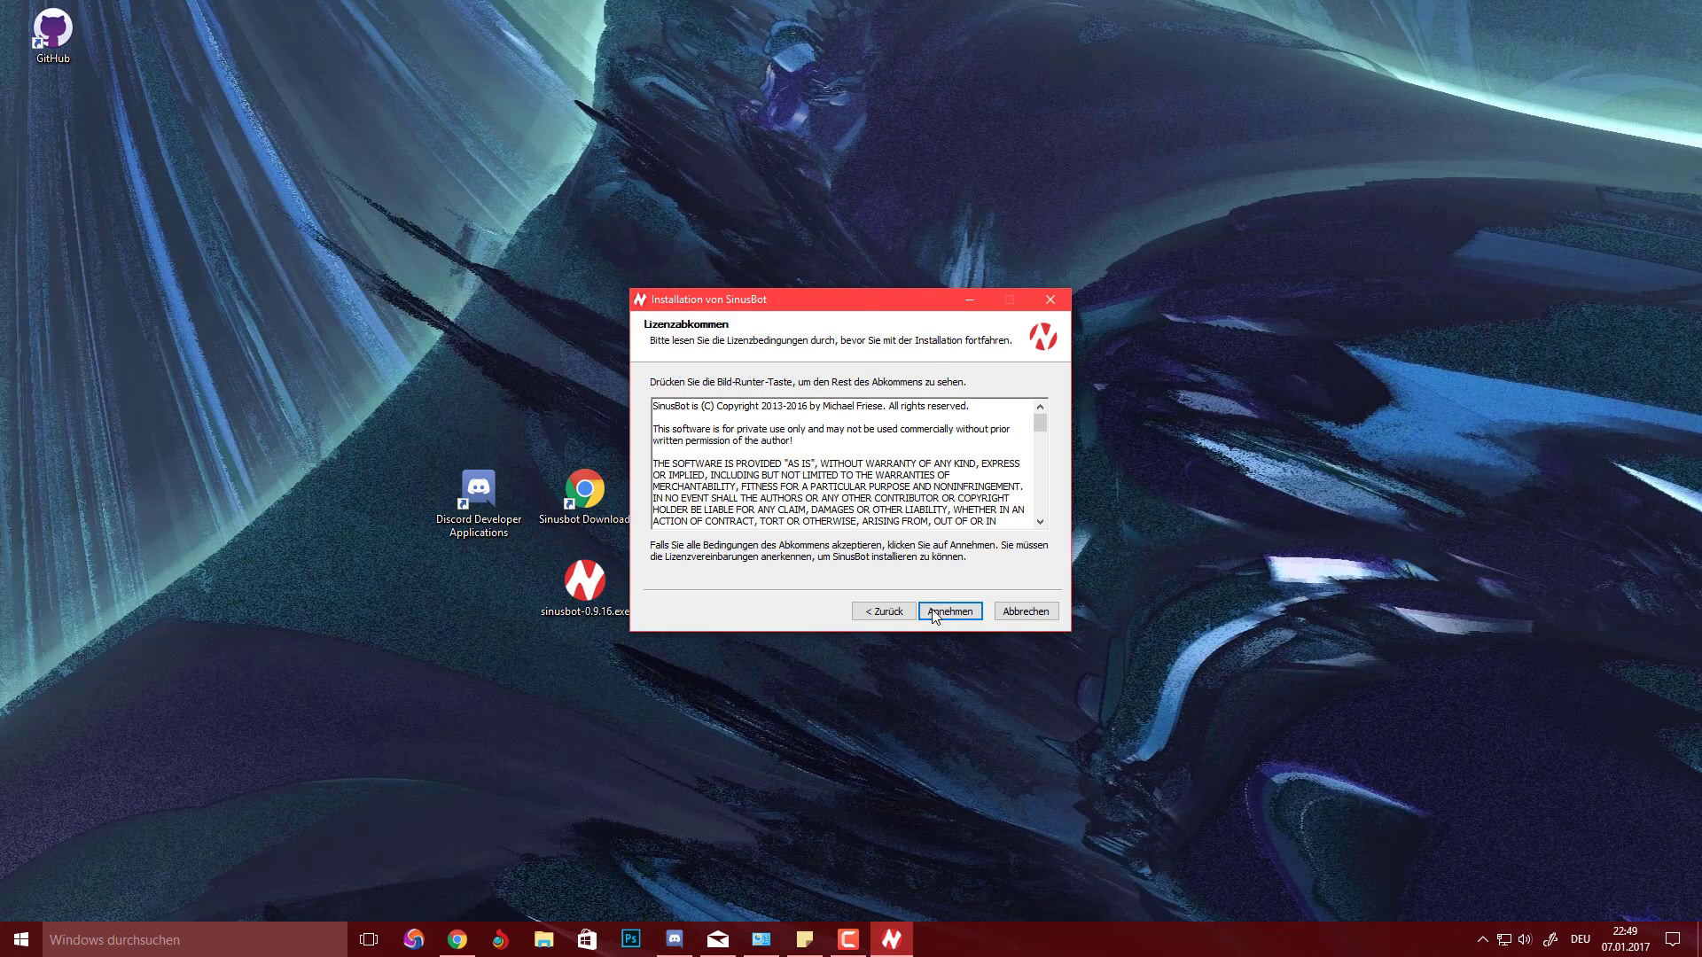
pyautogui.click(949, 612)
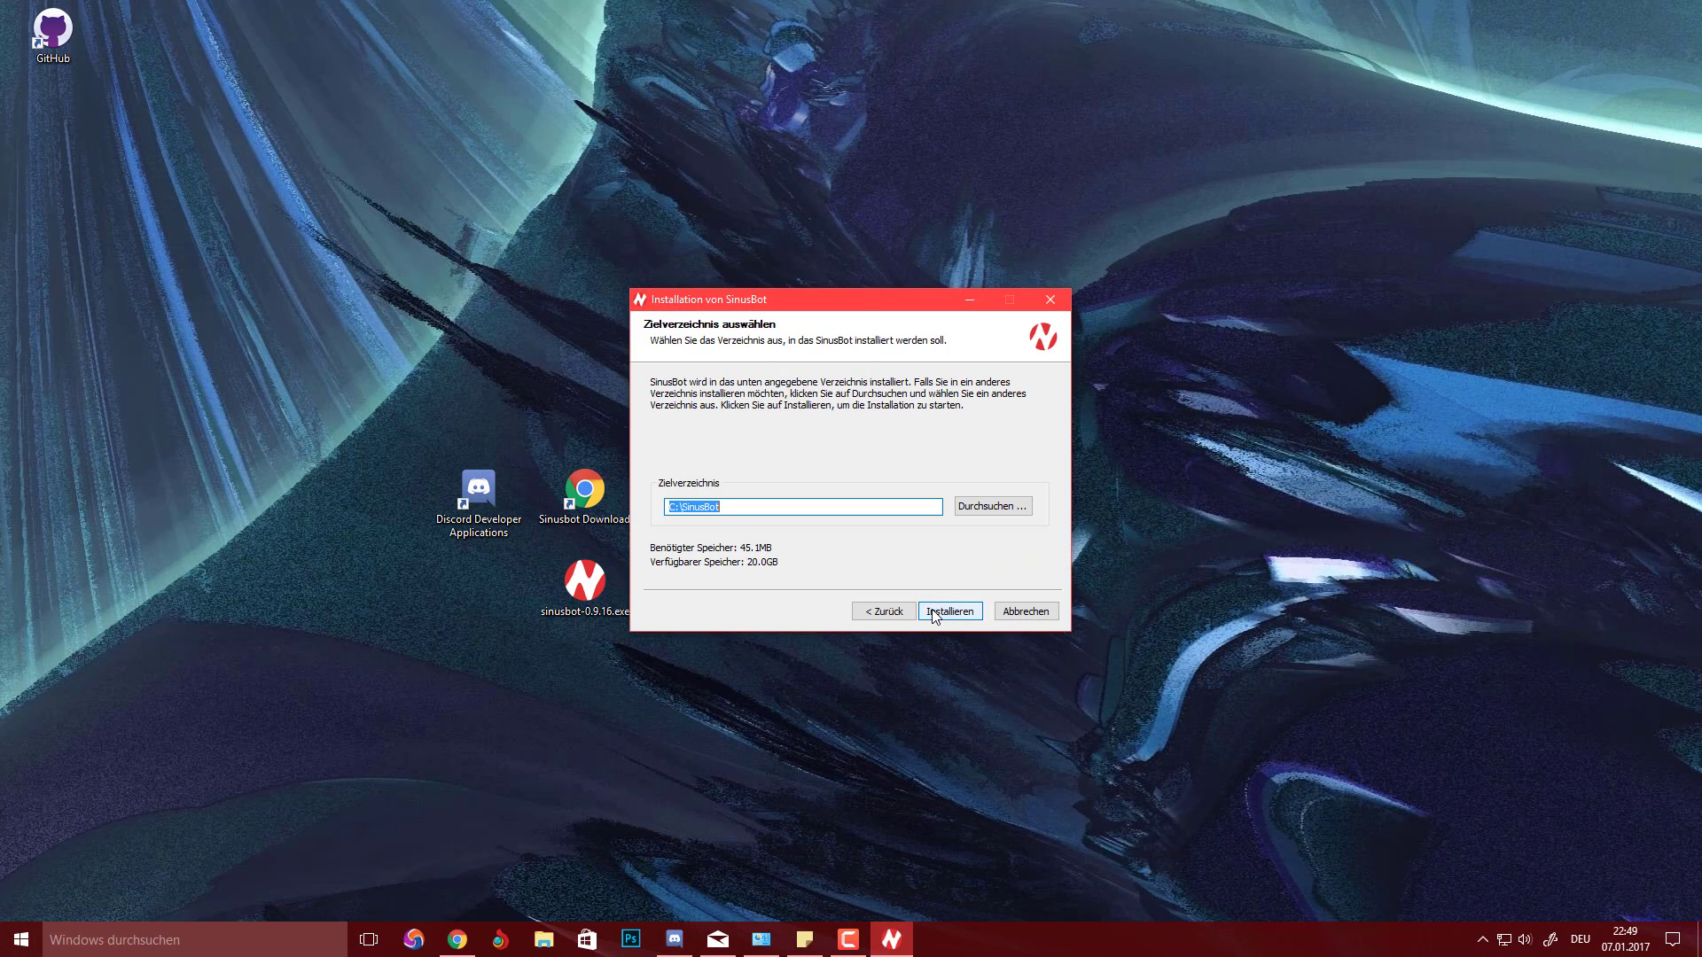
# Step: Choose the Programme folder on drive E: as the SinusBot installation directory
pyautogui.click(963, 507)
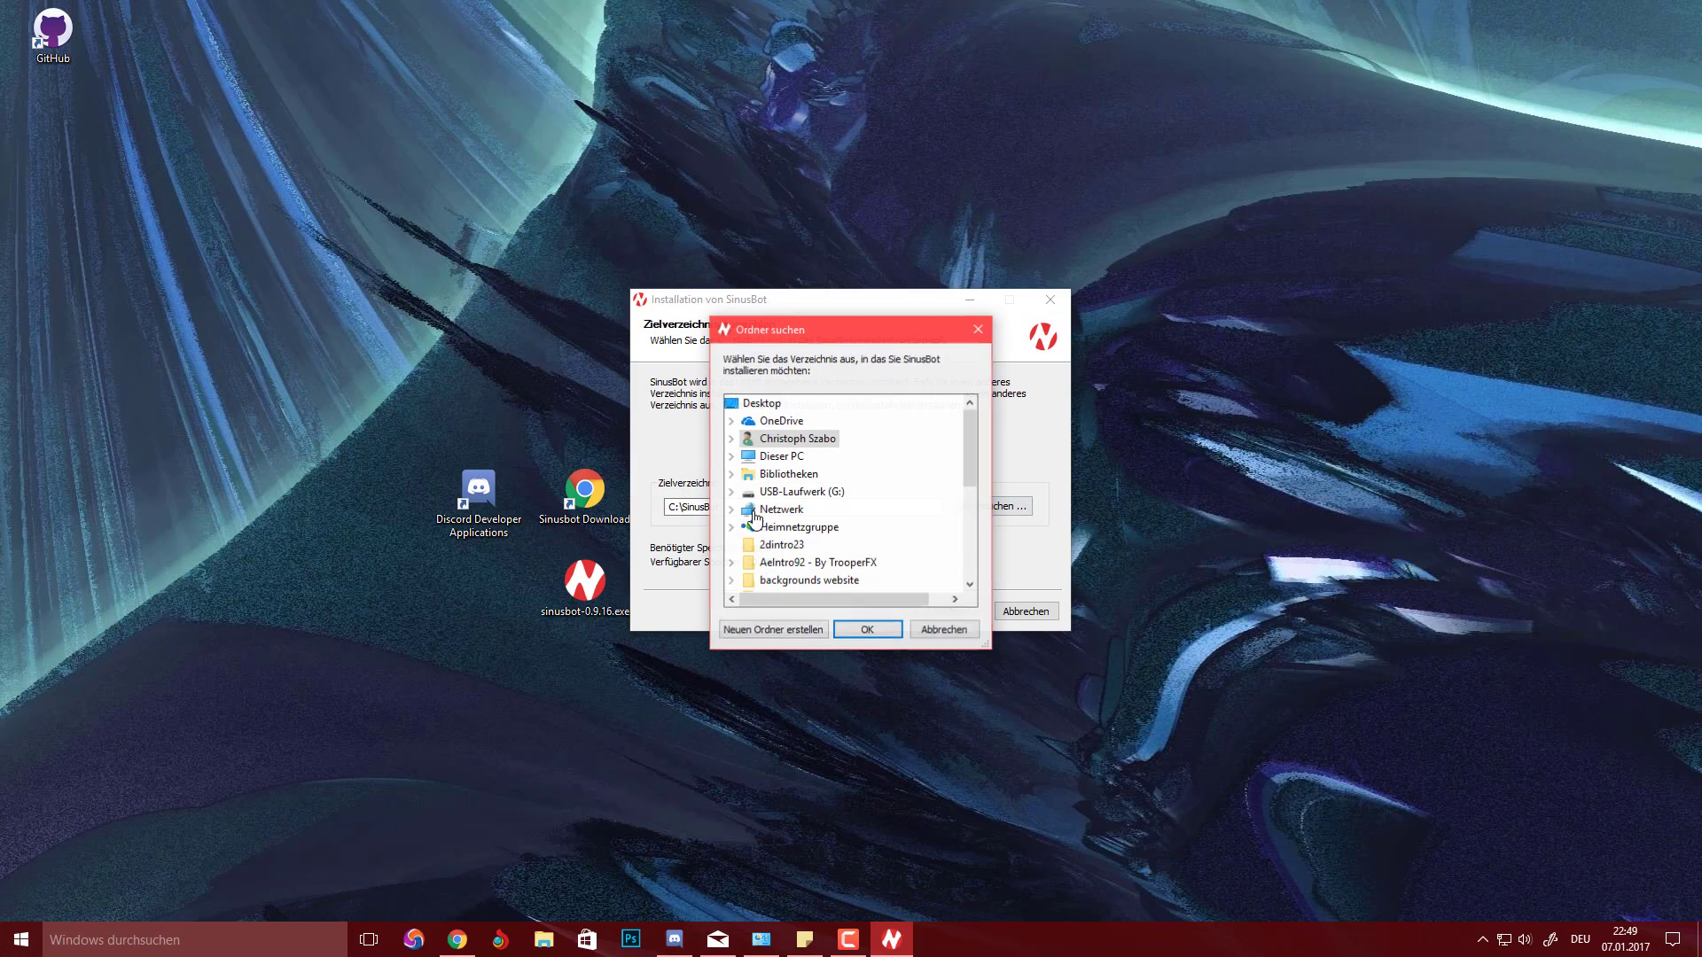
pyautogui.click(731, 461)
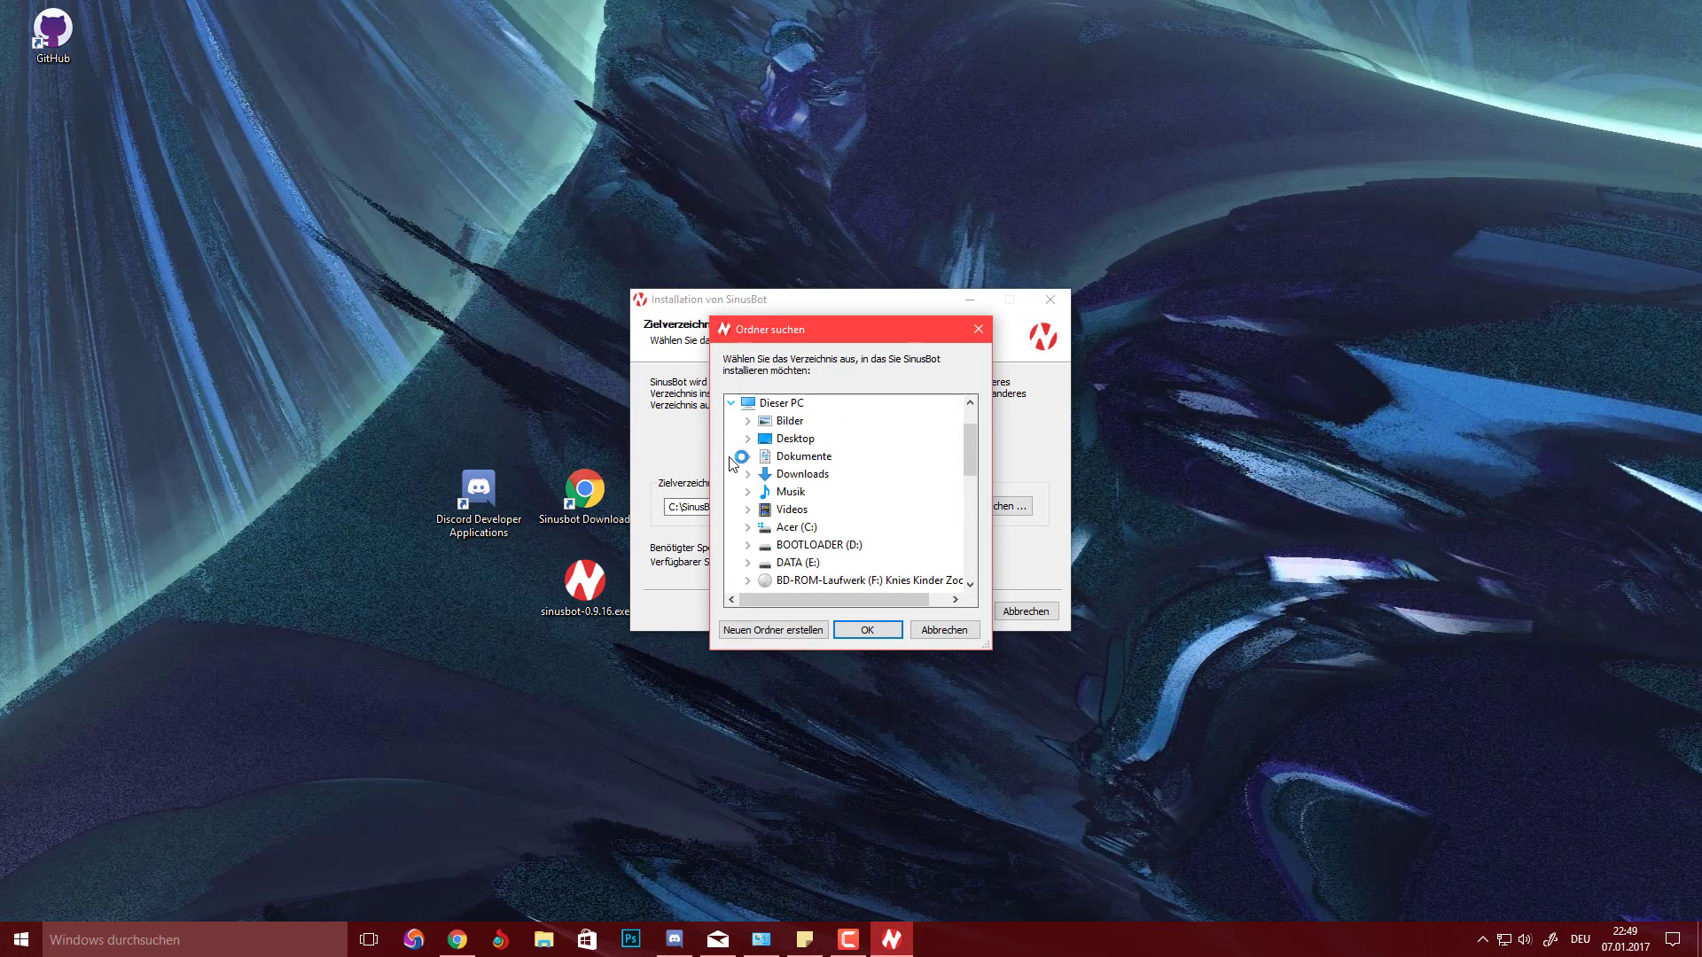
pyautogui.doubleClick(810, 582)
pyautogui.scroll(-2, 874, 577)
pyautogui.doubleClick(824, 567)
pyautogui.click(894, 638)
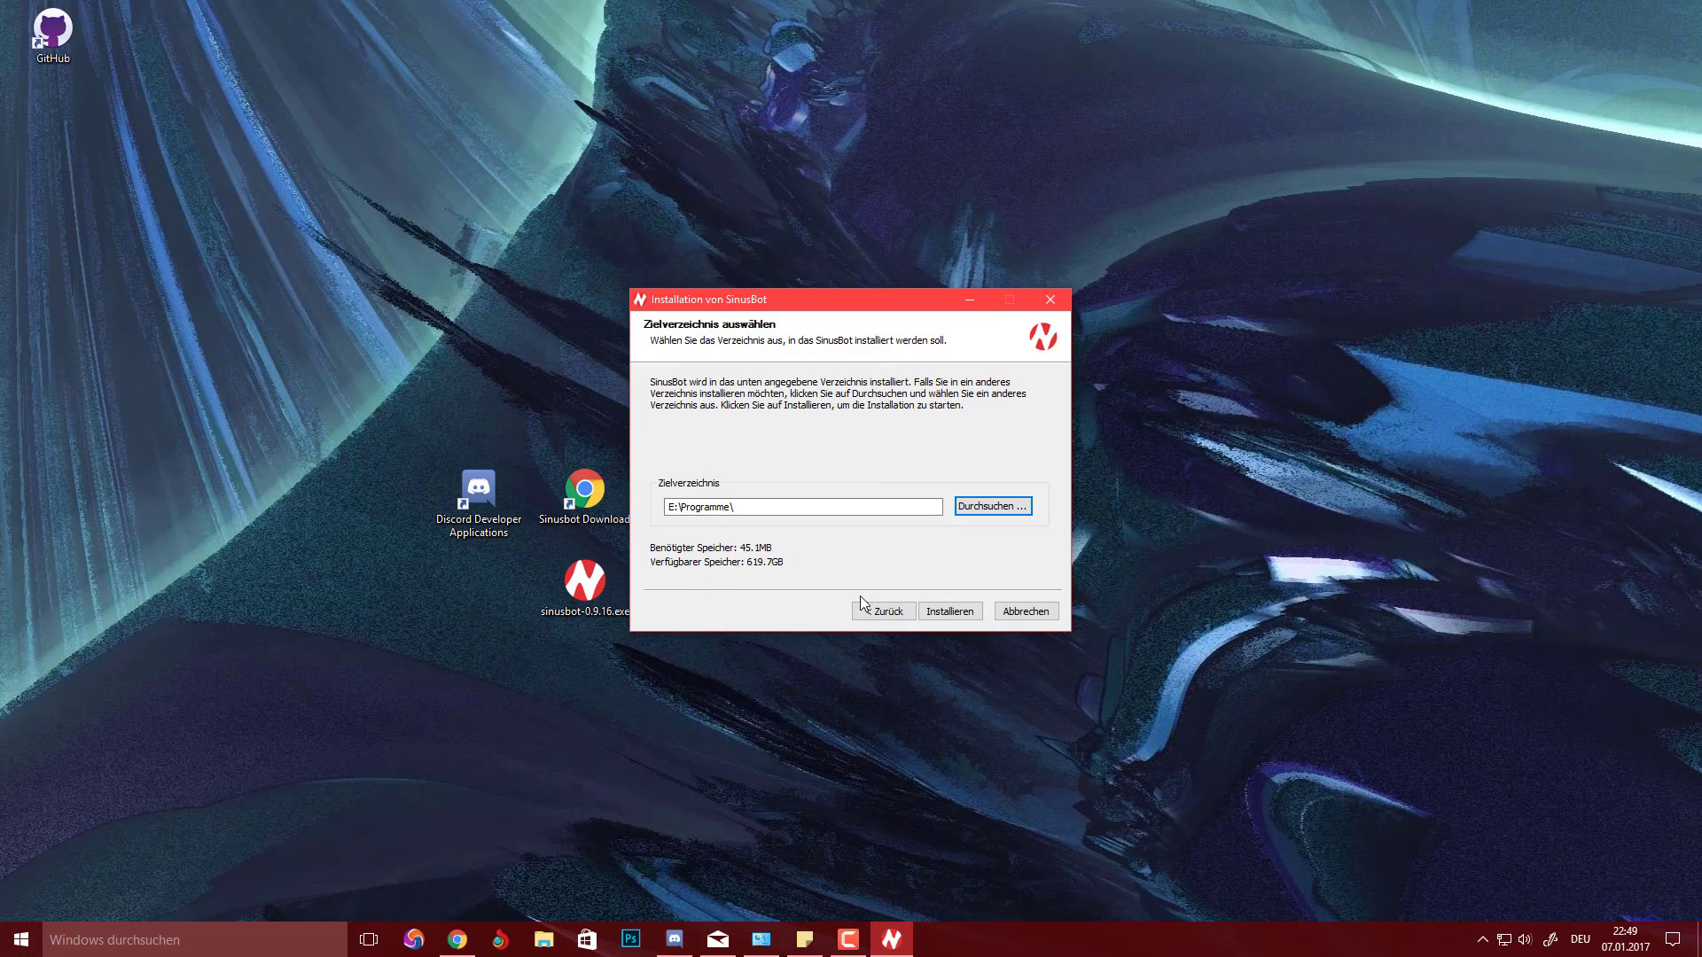
pyautogui.click(757, 508)
# Step: Set the installation directory to E:\Users\Desktop\SinusBot and start the installation
pyautogui.click(981, 512)
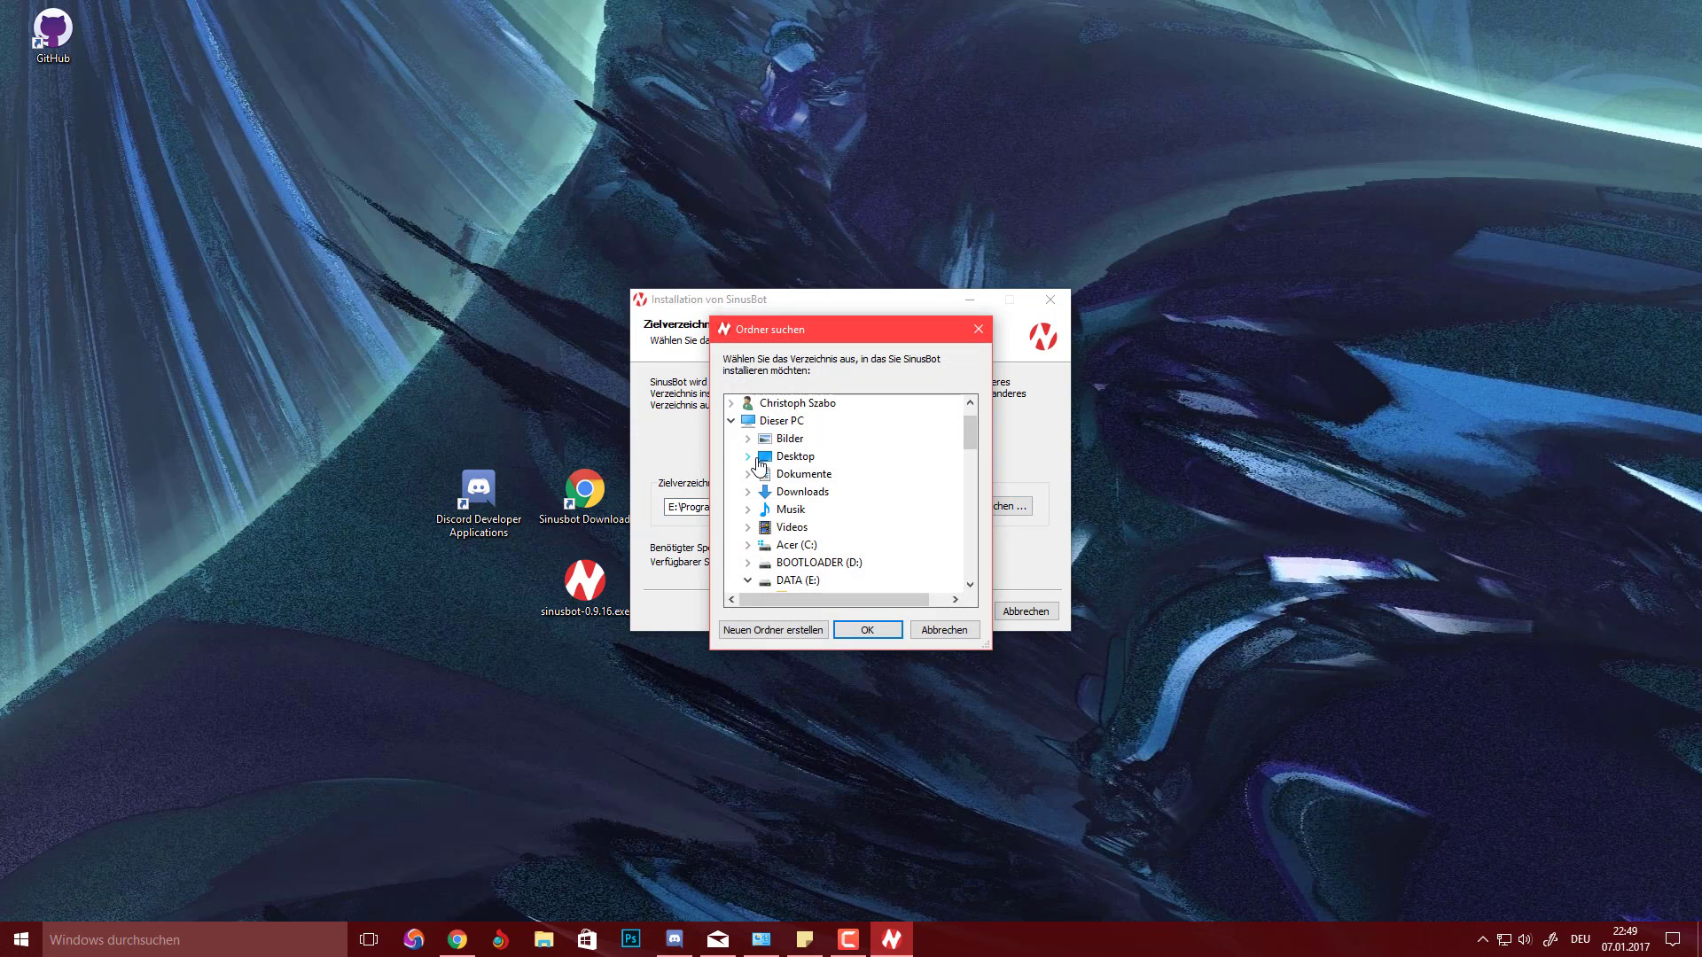
pyautogui.doubleClick(795, 492)
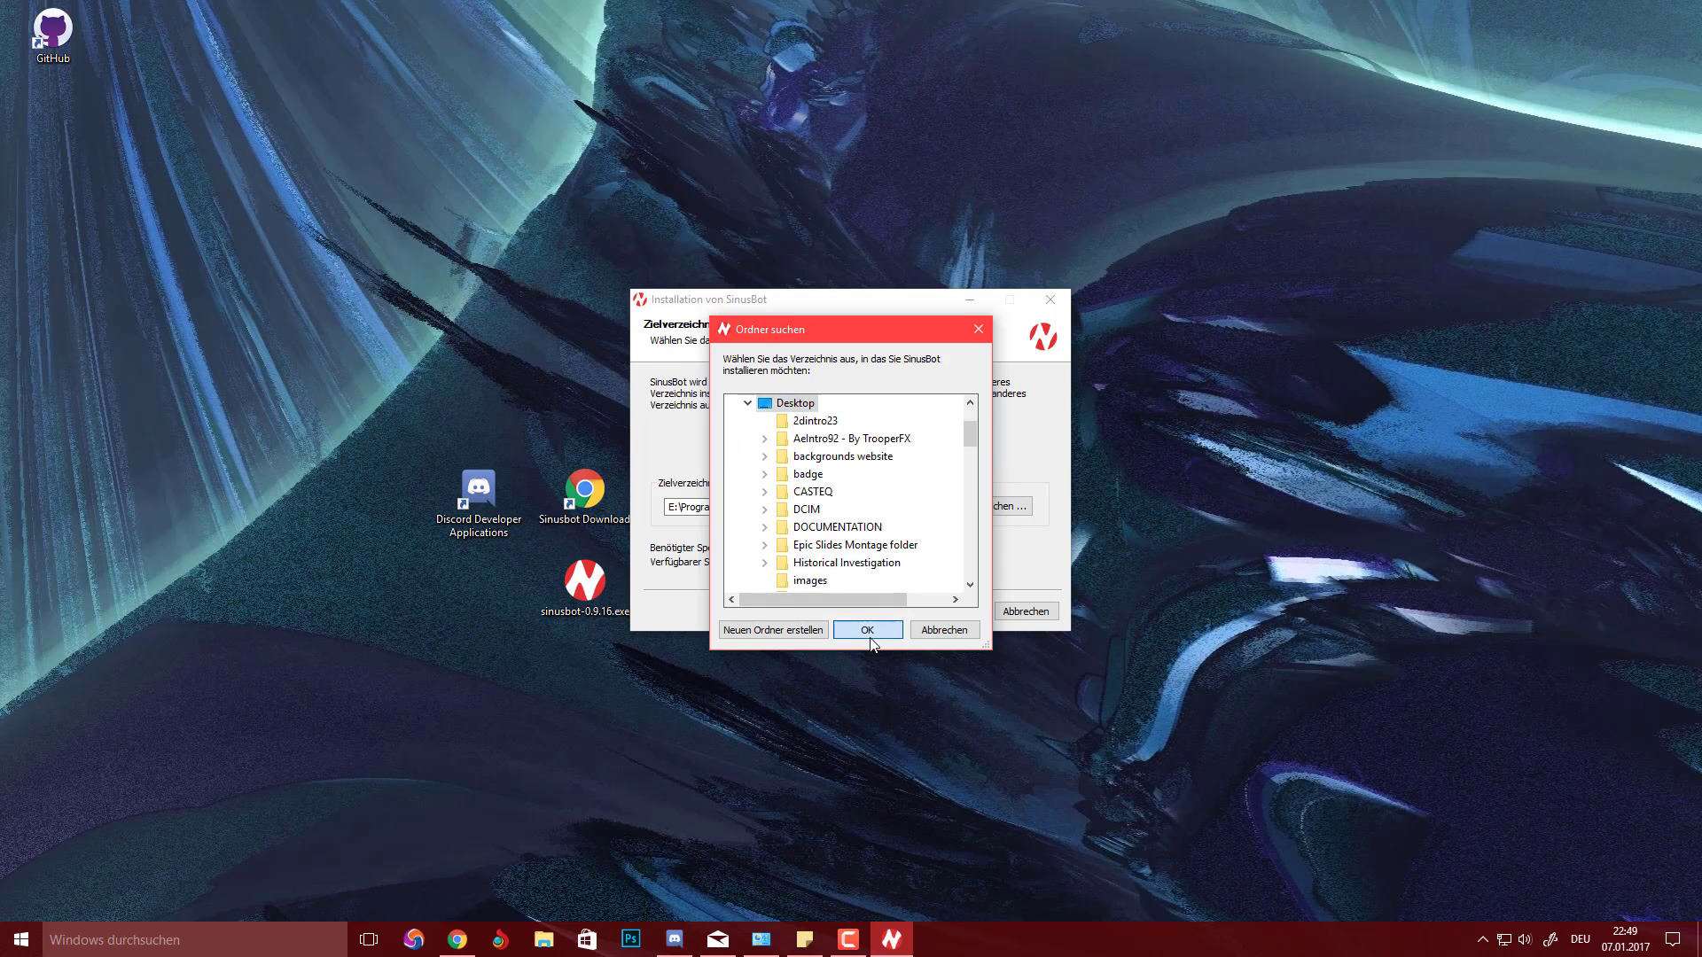
pyautogui.click(867, 629)
pyautogui.click(781, 509)
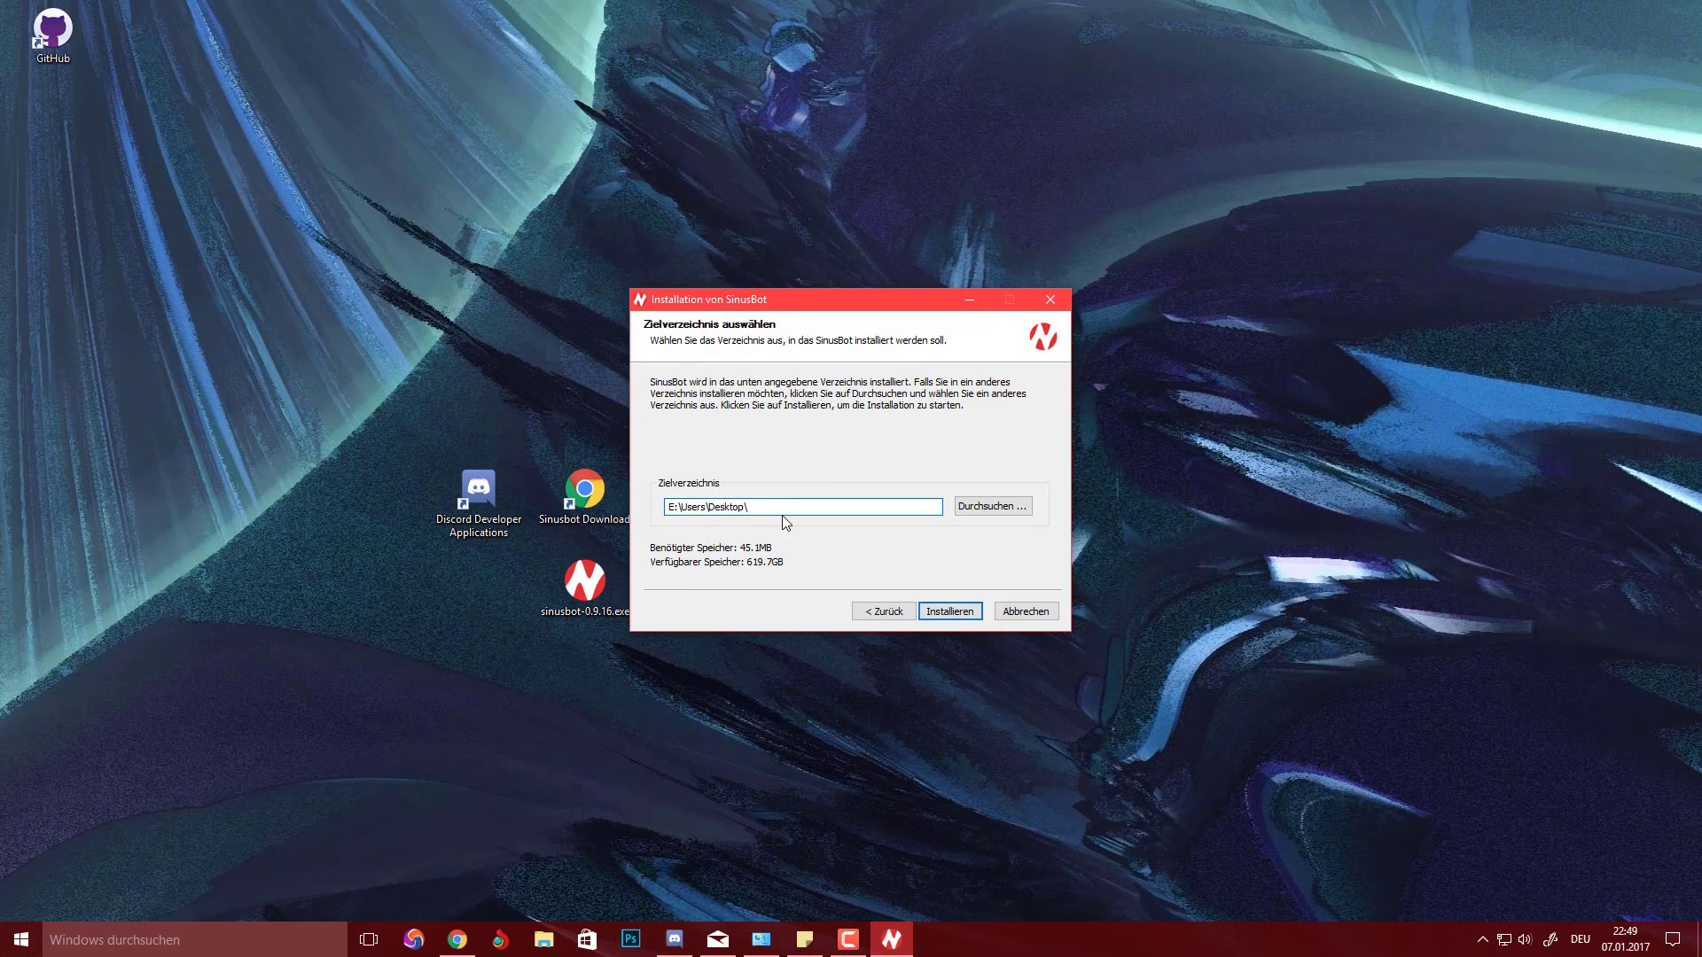
pyautogui.write('SinusBot')
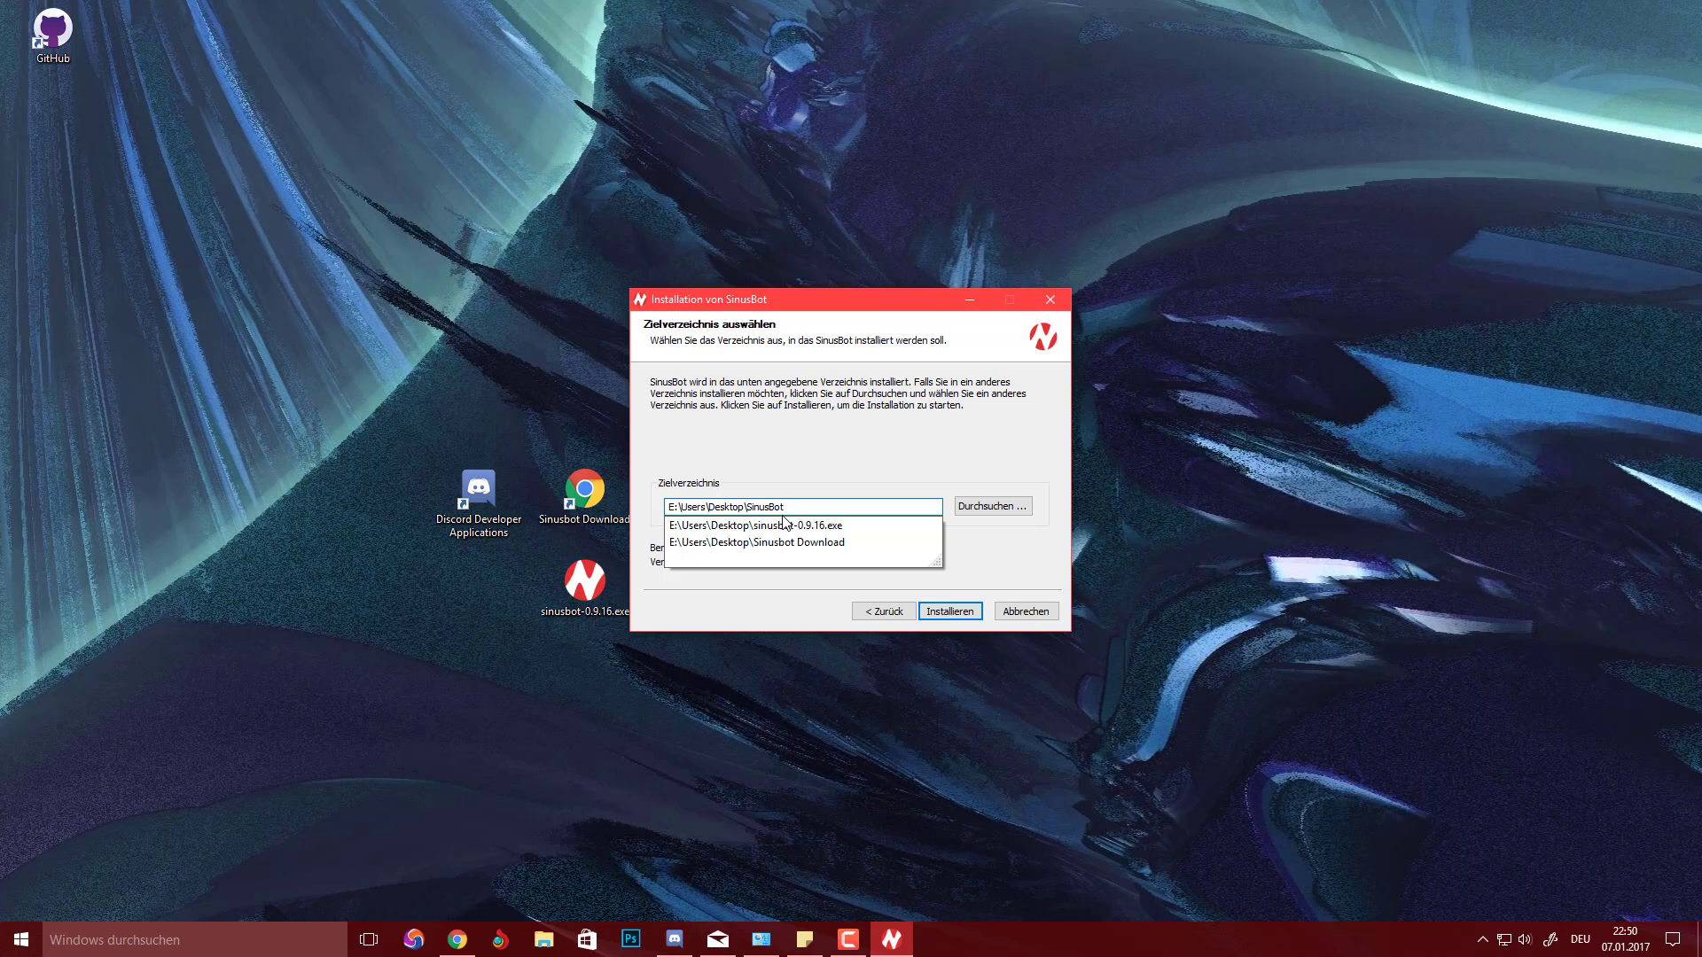
pyautogui.press('Return')
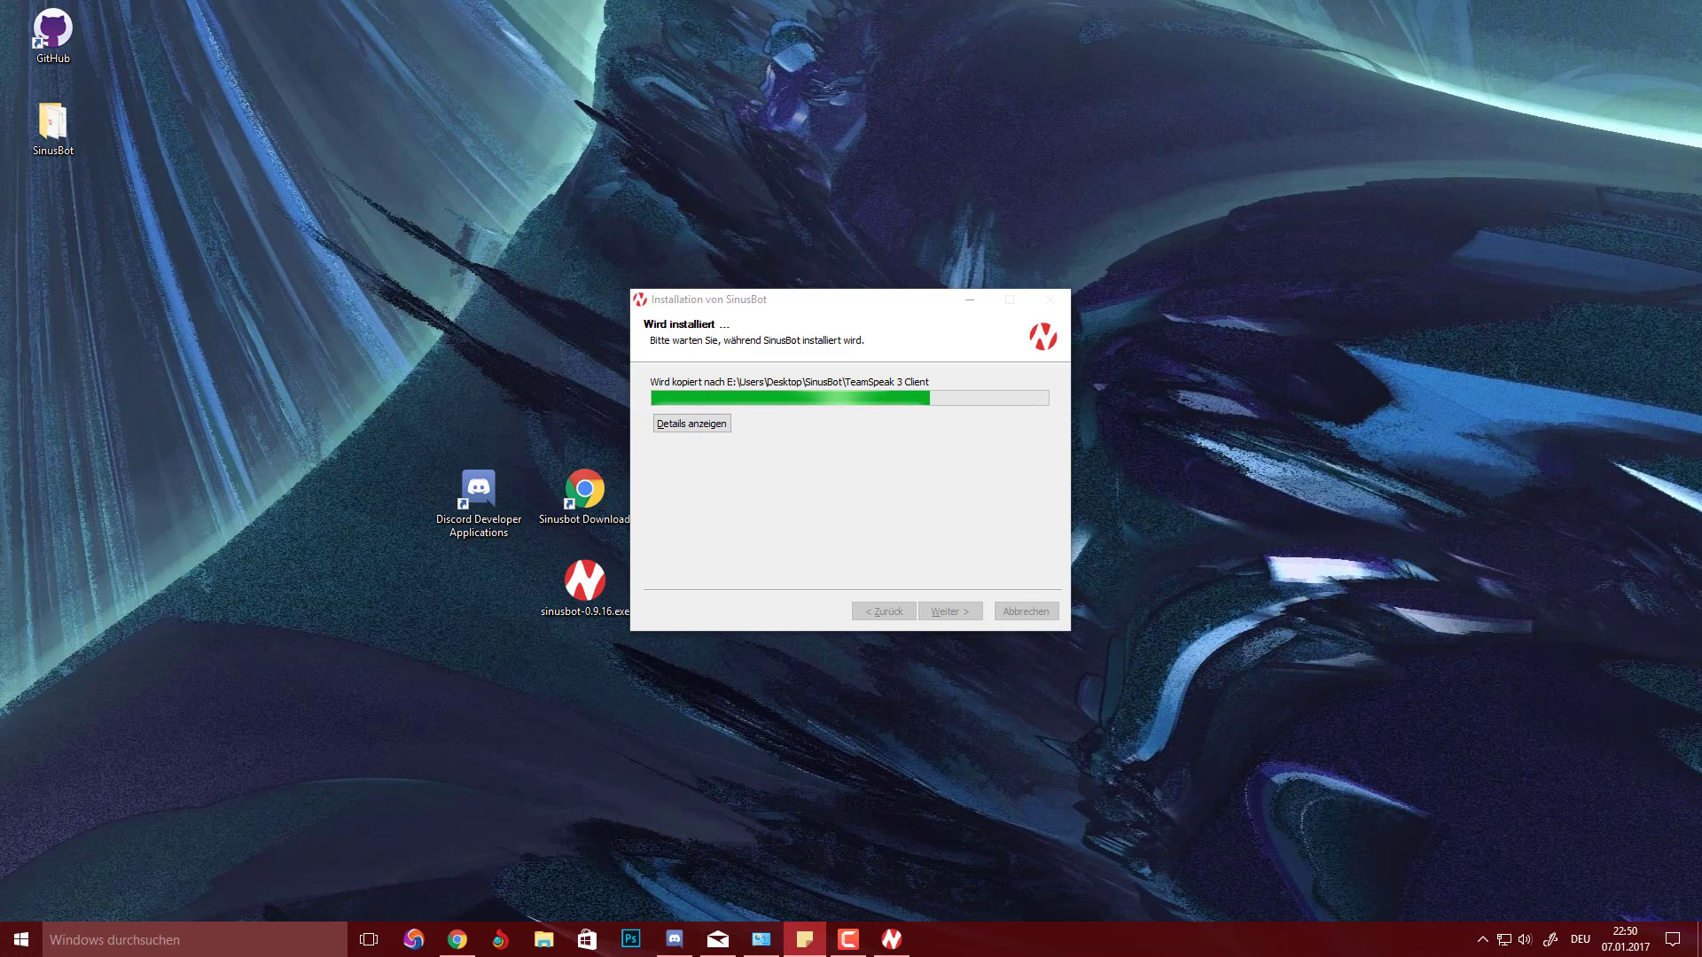
# Step: Finish the installer and launch SinusBot 0.9.16, allowing it through the Windows firewall on private and public networks
pyautogui.click(46, 115)
pyautogui.click(950, 611)
pyautogui.doubleClick(72, 227)
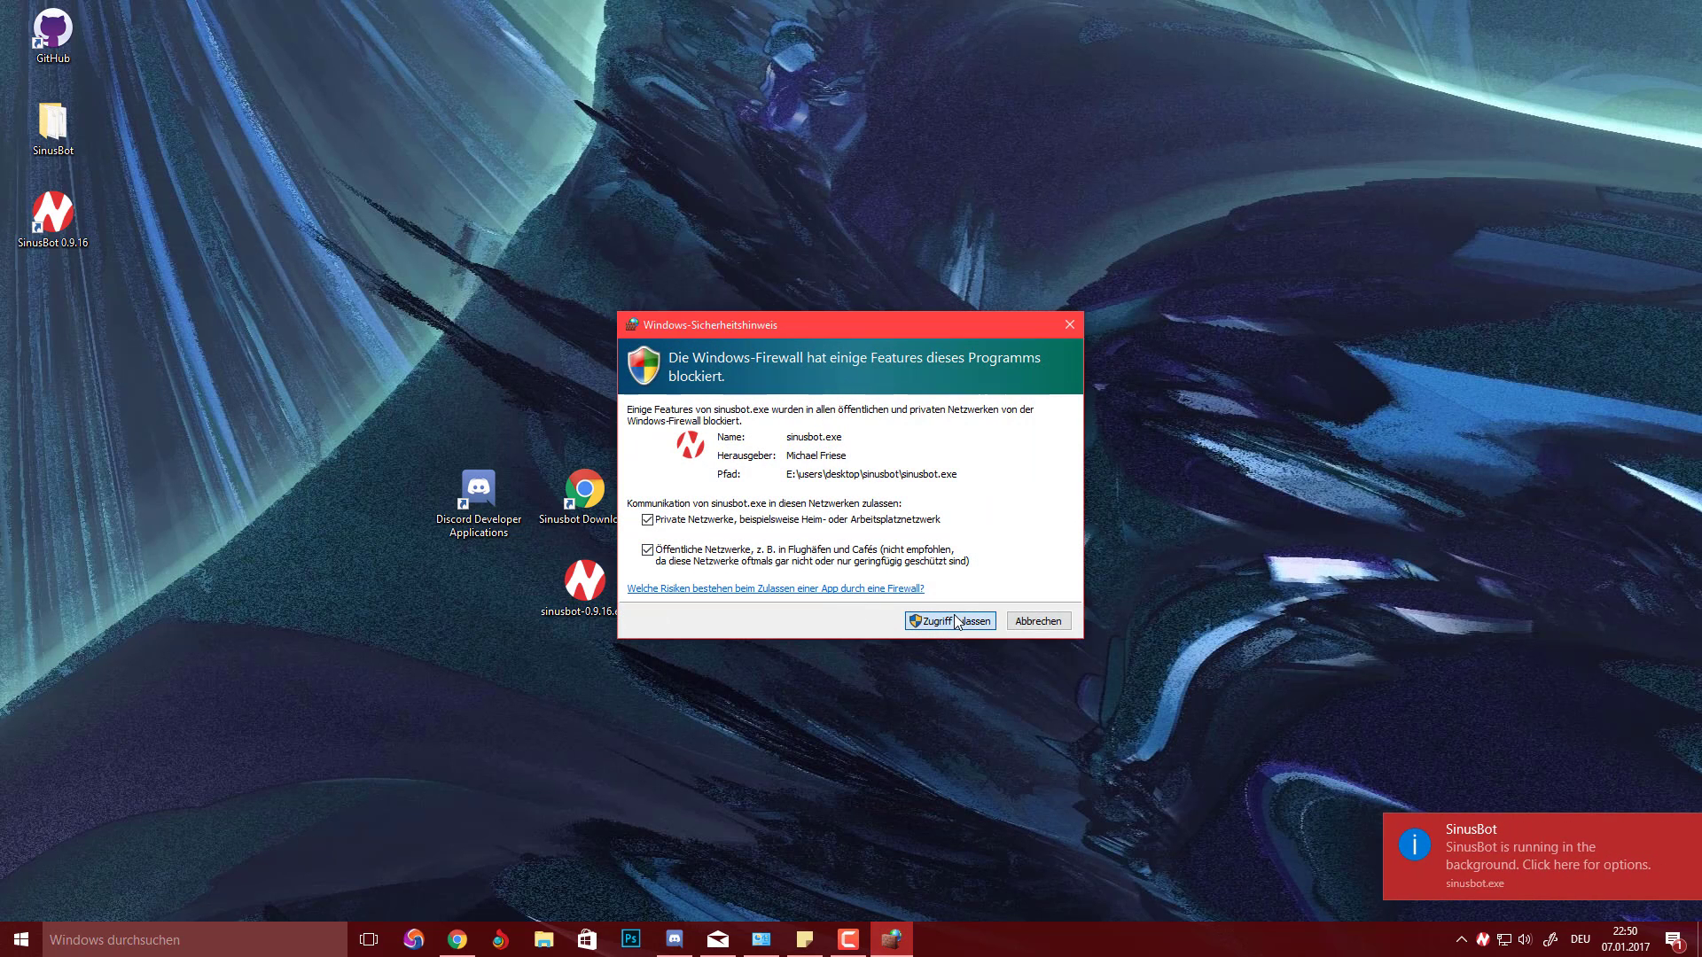
pyautogui.click(955, 620)
# Step: Open the SinusBot web interface and review the fields and options of its Instance Settings
pyautogui.click(1512, 842)
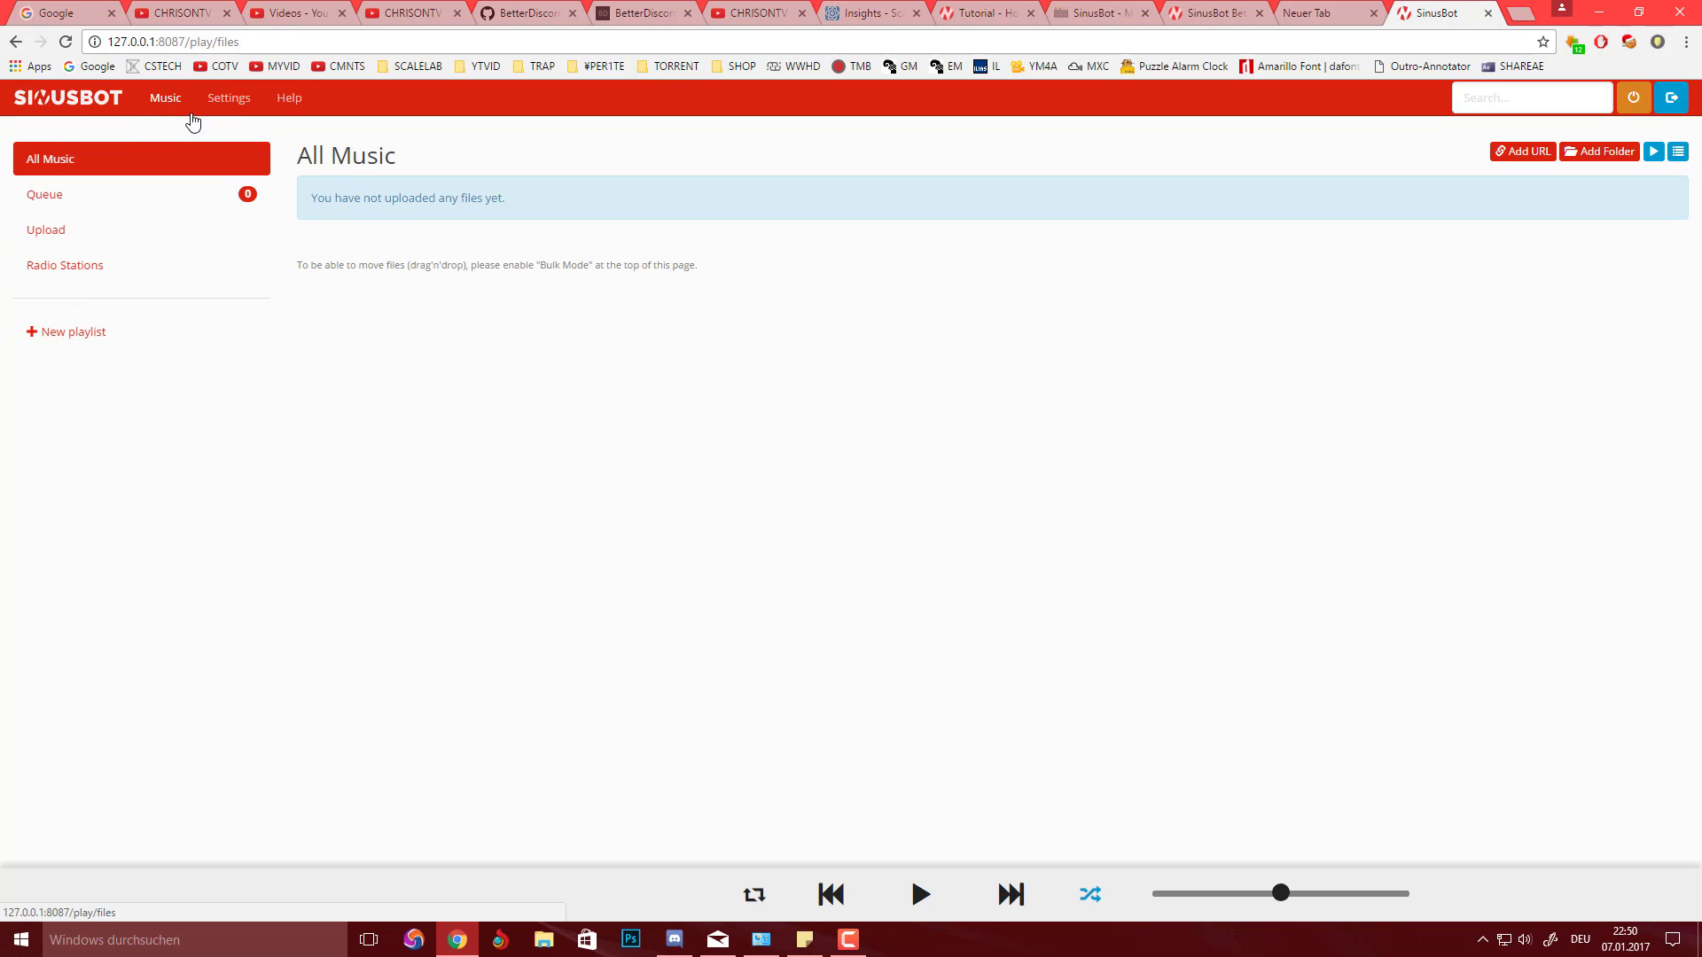
pyautogui.click(223, 101)
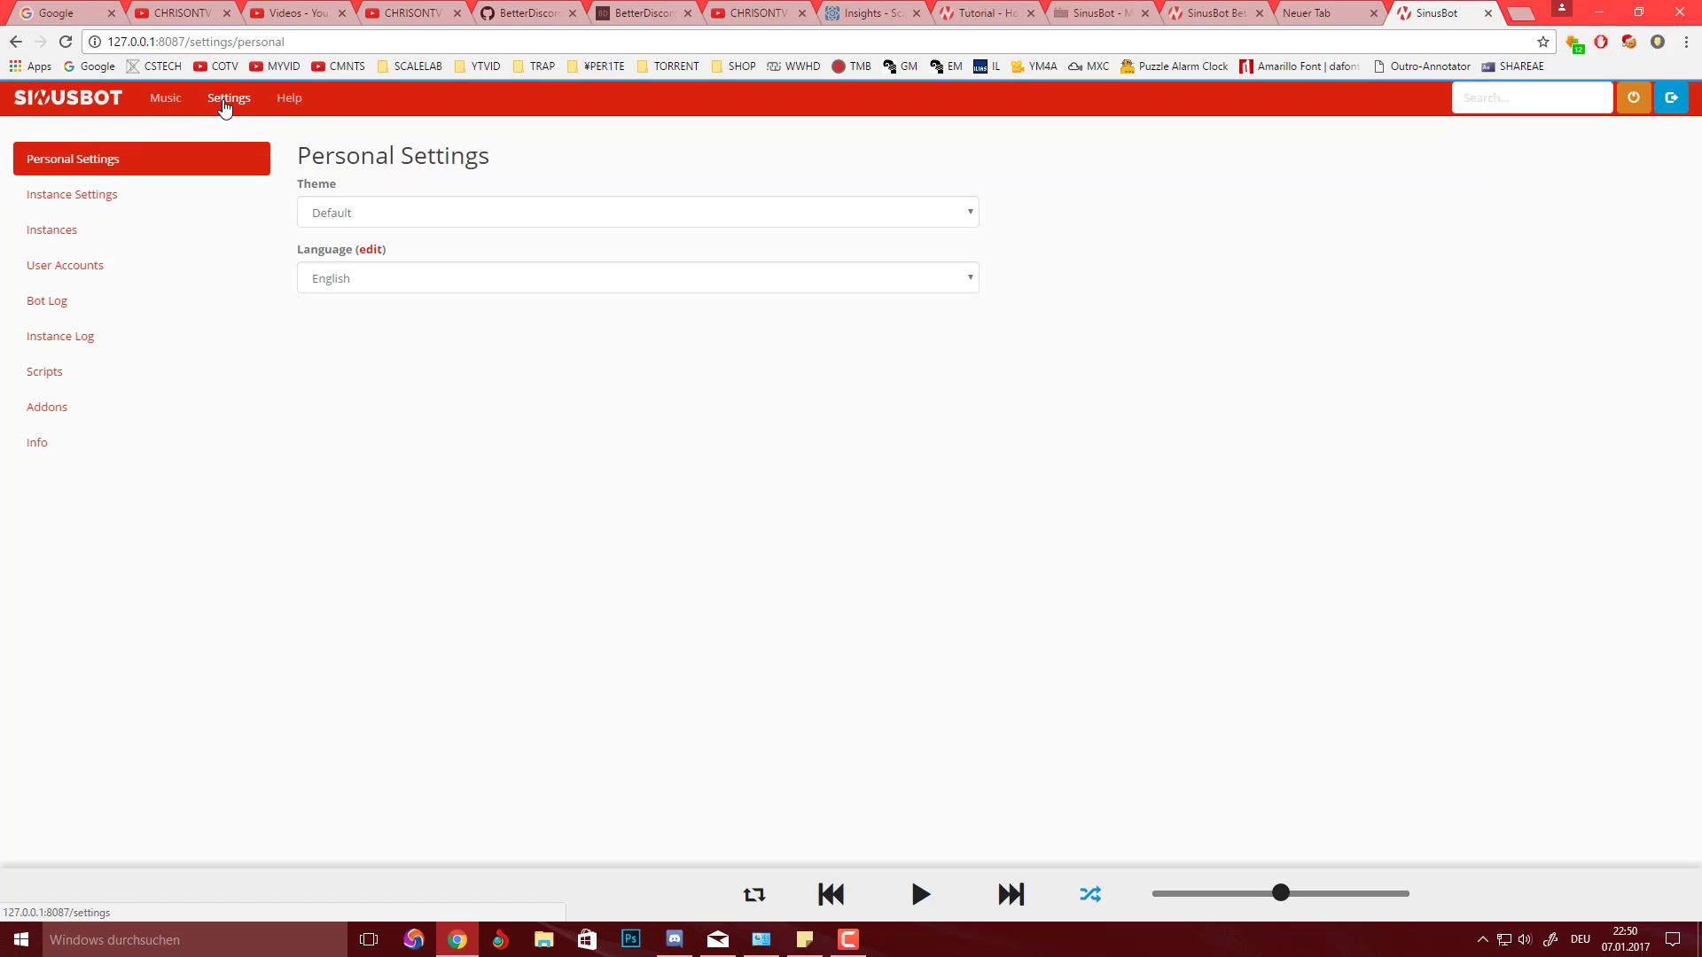
pyautogui.click(144, 197)
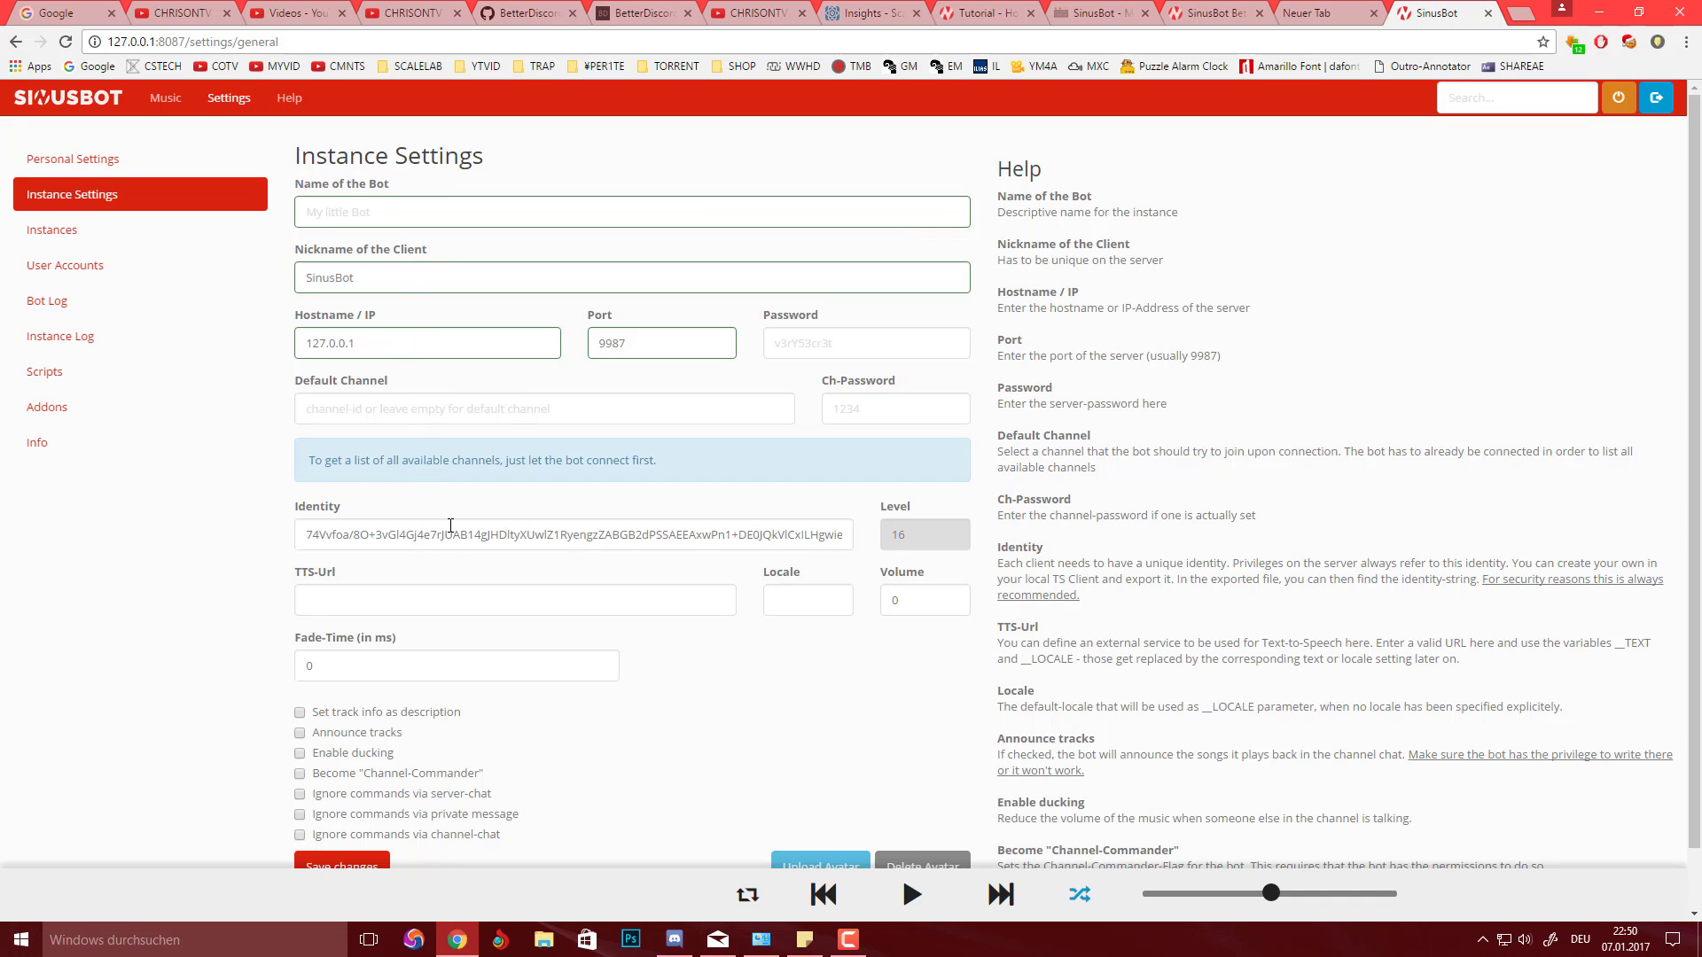
pyautogui.scroll(-1, 683, 608)
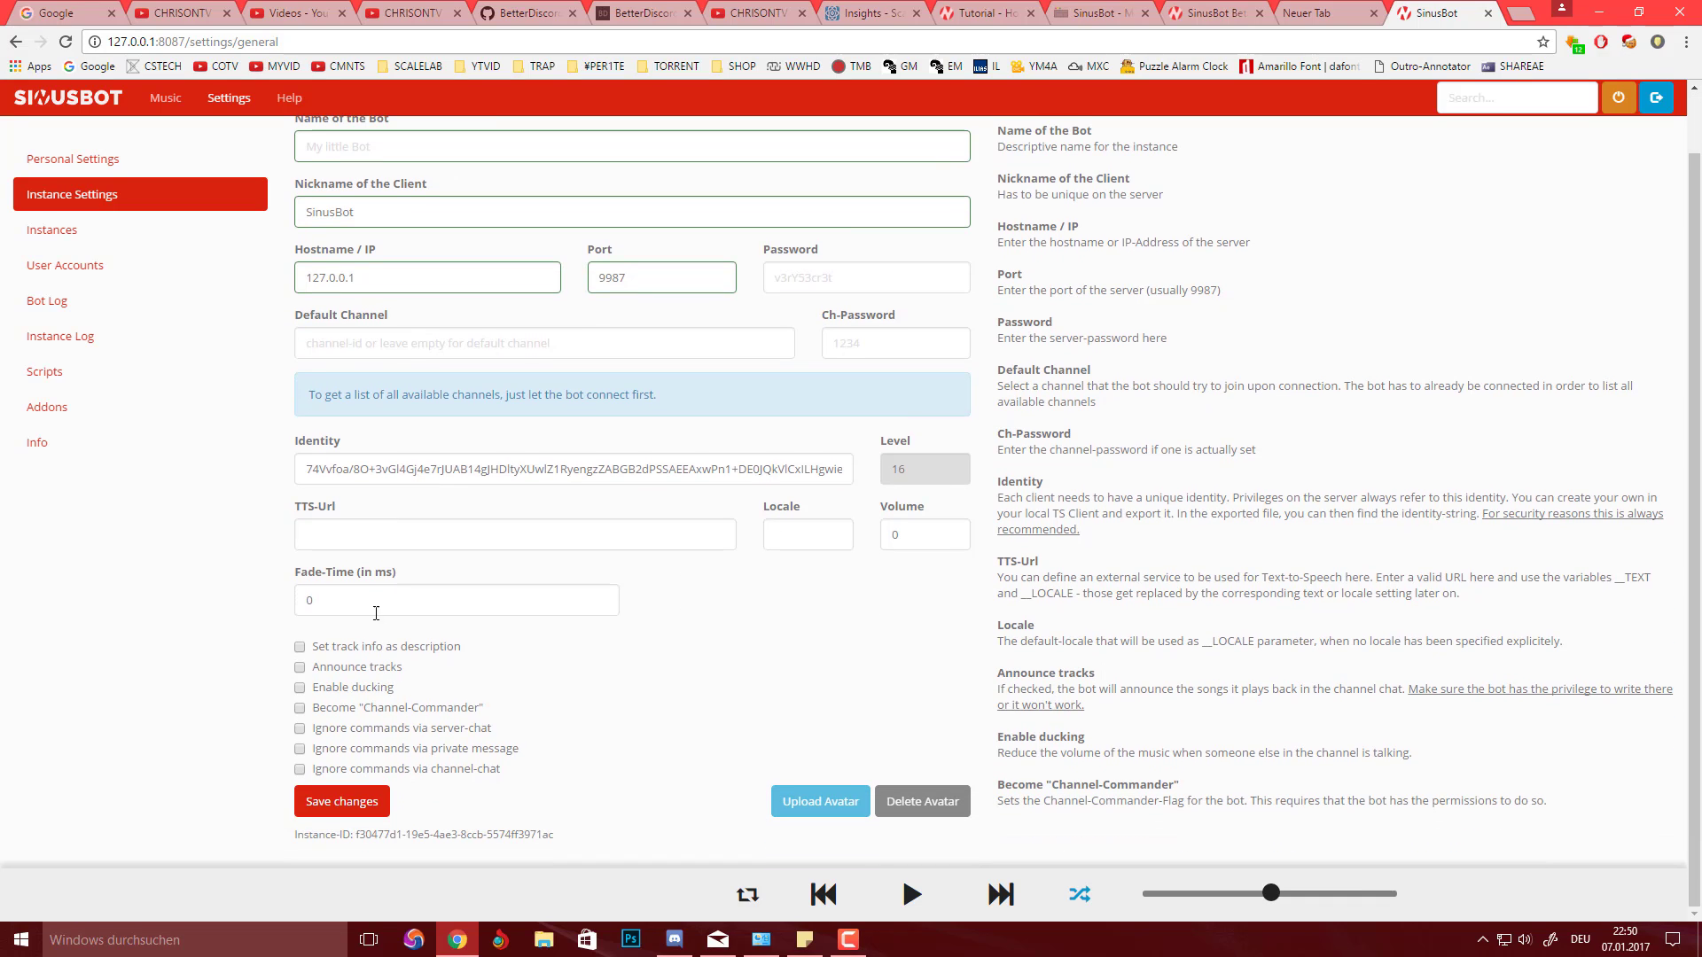
pyautogui.scroll(1, 292, 478)
# Step: Start adding a new bot instance and choose Discord as its backend
pyautogui.click(181, 252)
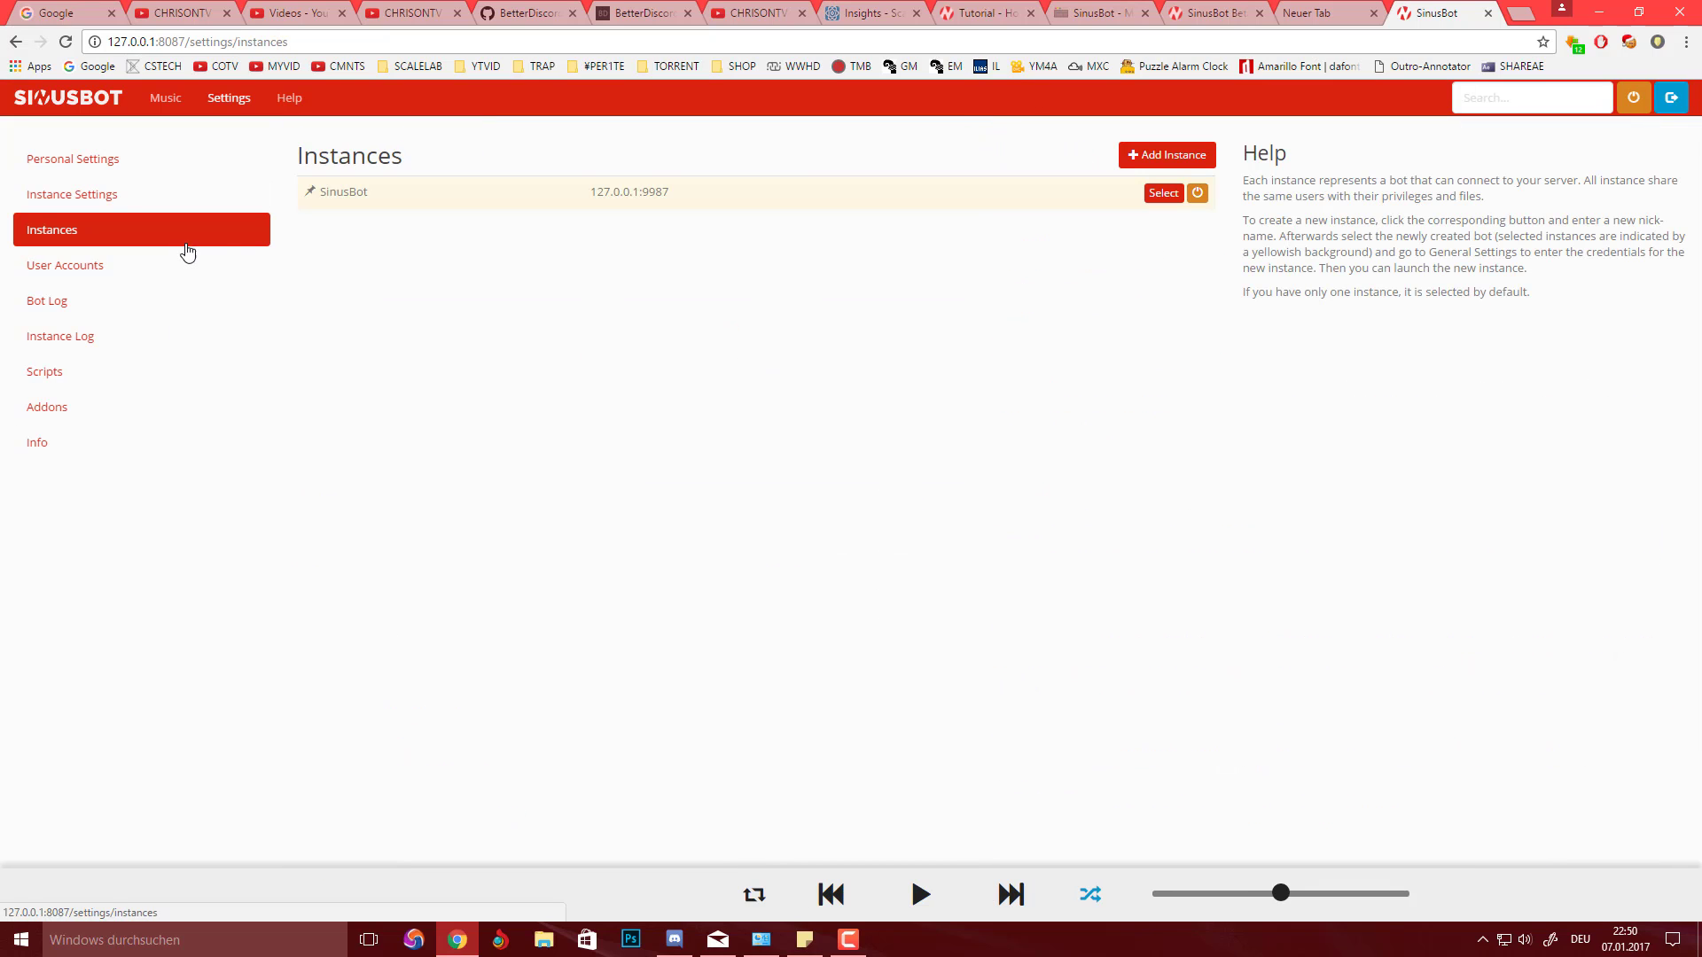
pyautogui.click(1168, 165)
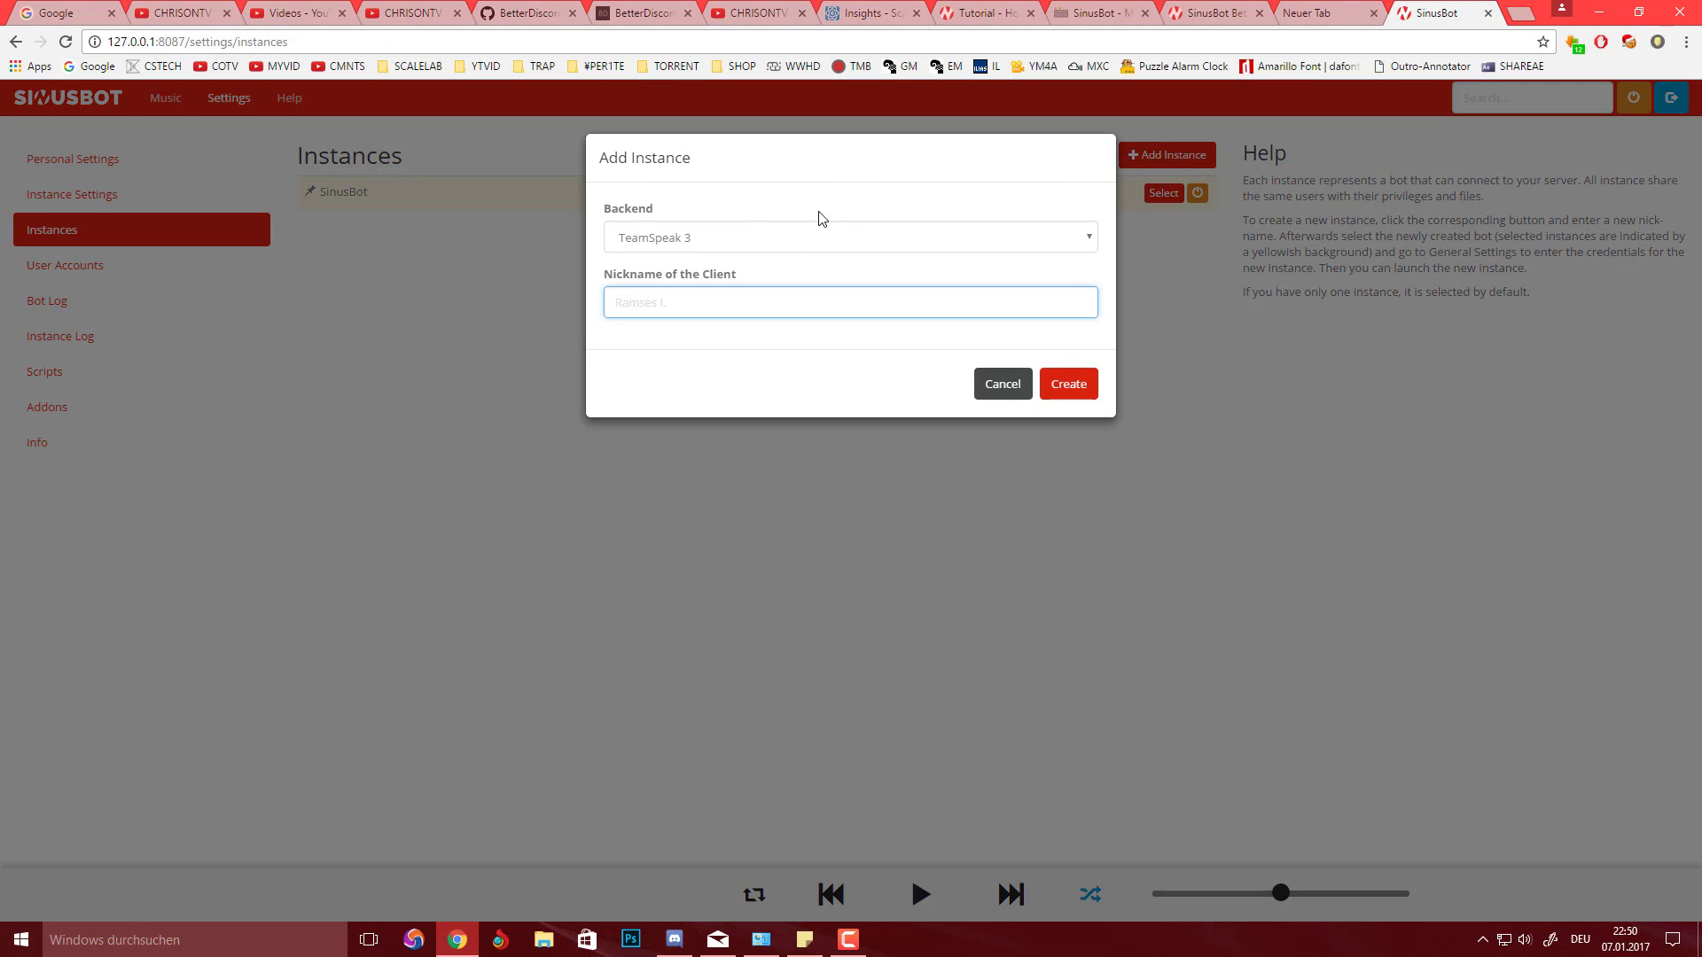
pyautogui.click(779, 238)
pyautogui.click(670, 278)
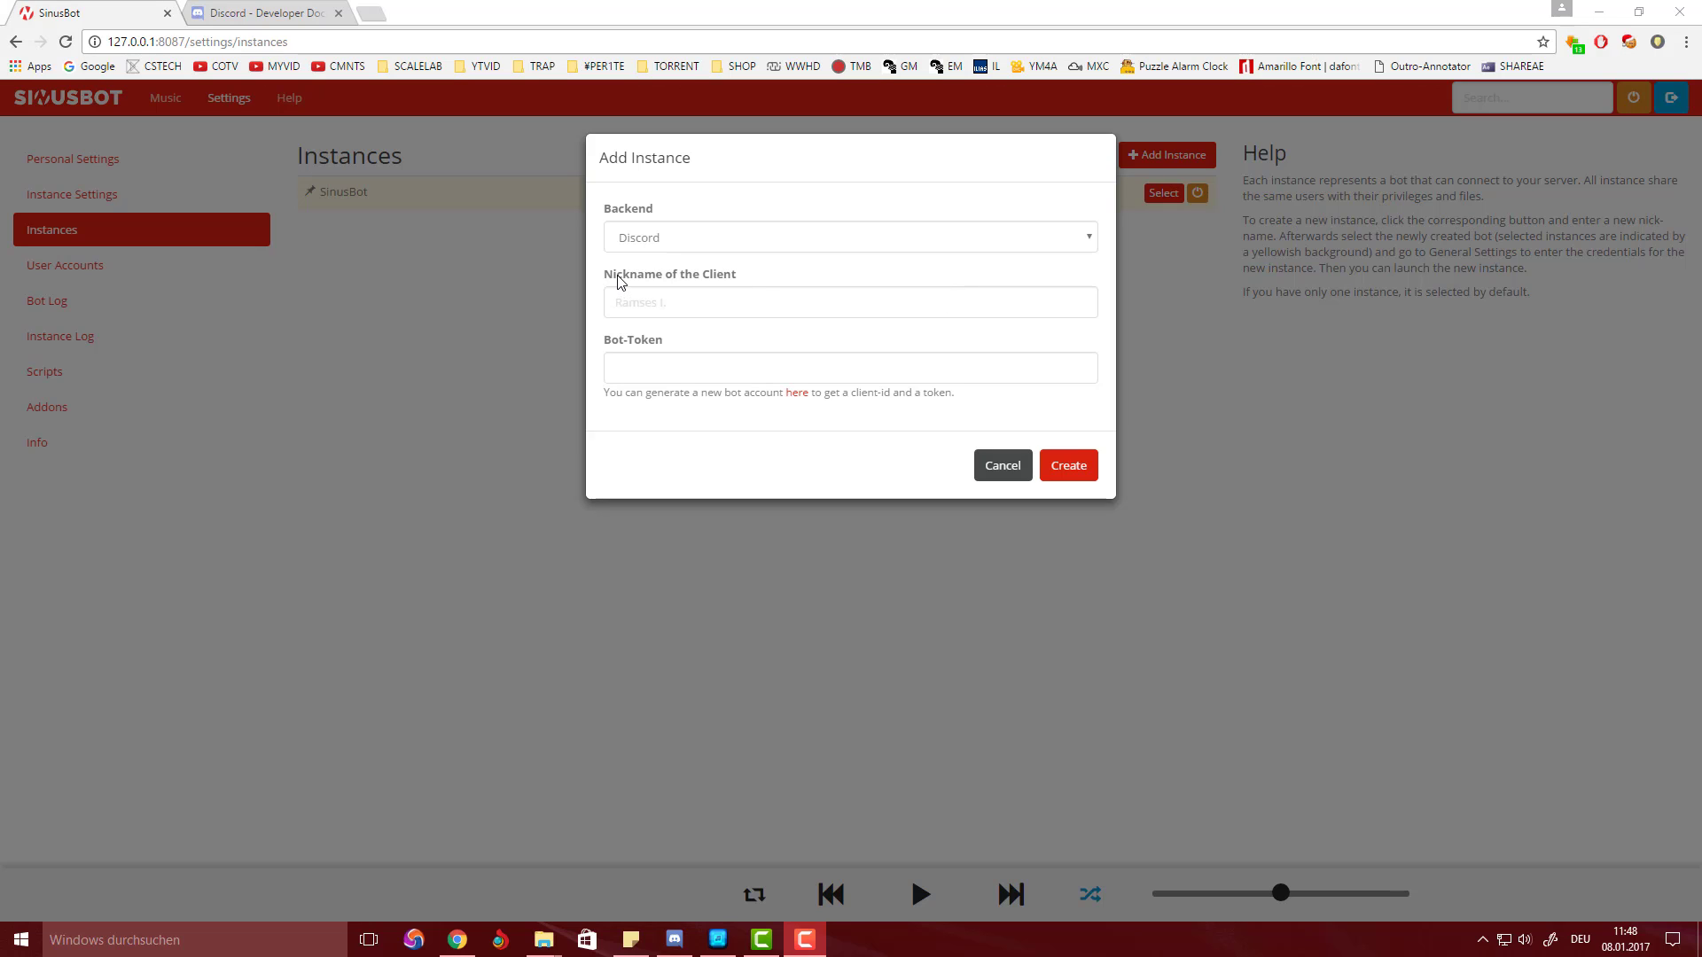
# Step: Set the new instance's client nickname to Sinusbot YouTube Tutorial
pyautogui.click(676, 299)
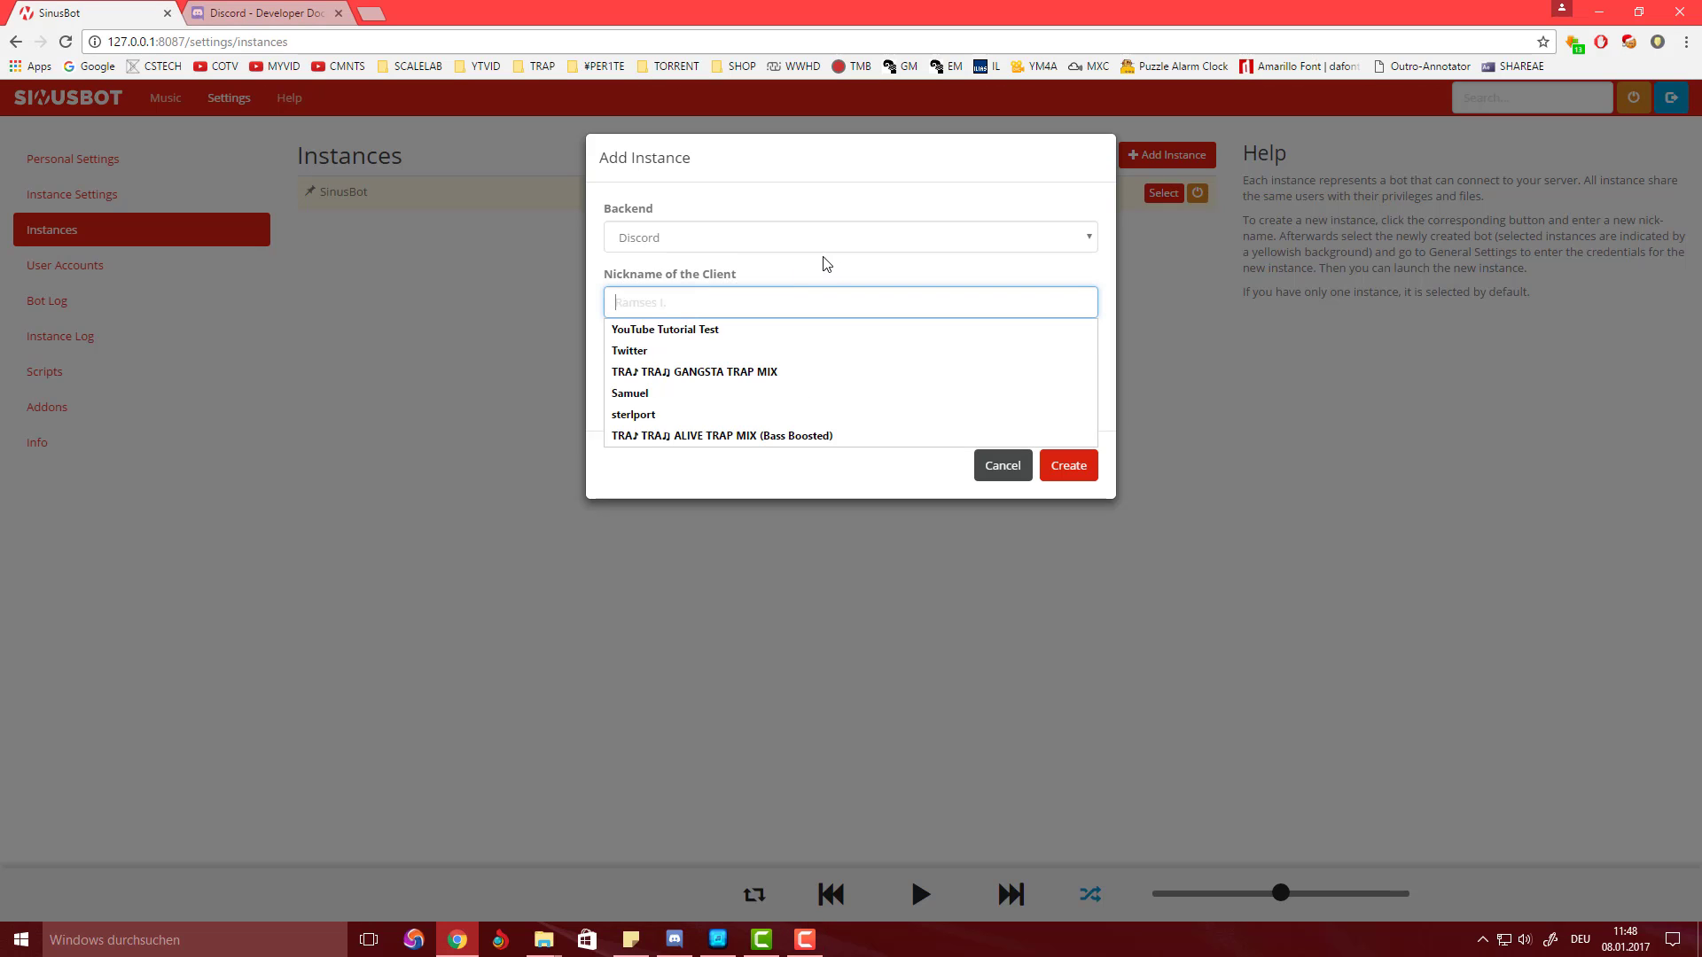
pyautogui.click(744, 329)
pyautogui.hotkey('ctrl', 'a')
pyautogui.write('S')
pyautogui.press('Down')
pyautogui.press('Return')
pyautogui.click(836, 278)
# Step: Copy the bot user's token from its Discord application page into the Bot-Token field and create the instance
pyautogui.click(696, 368)
pyautogui.click(266, 13)
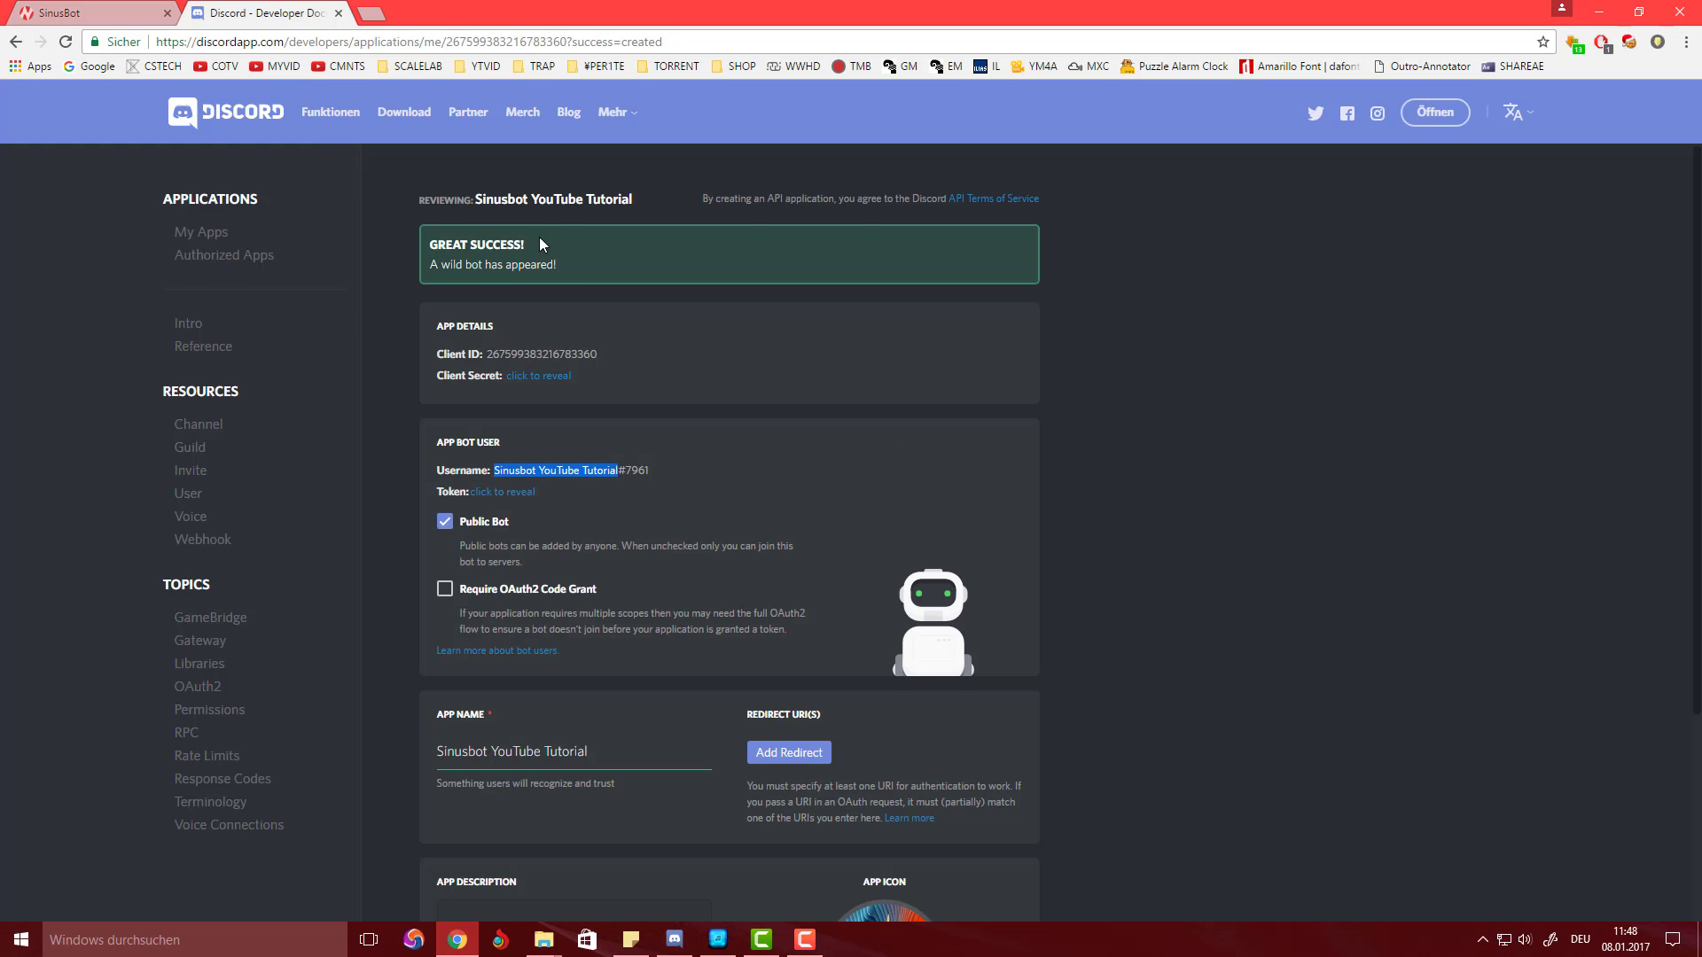
pyautogui.scroll(-2, 695, 384)
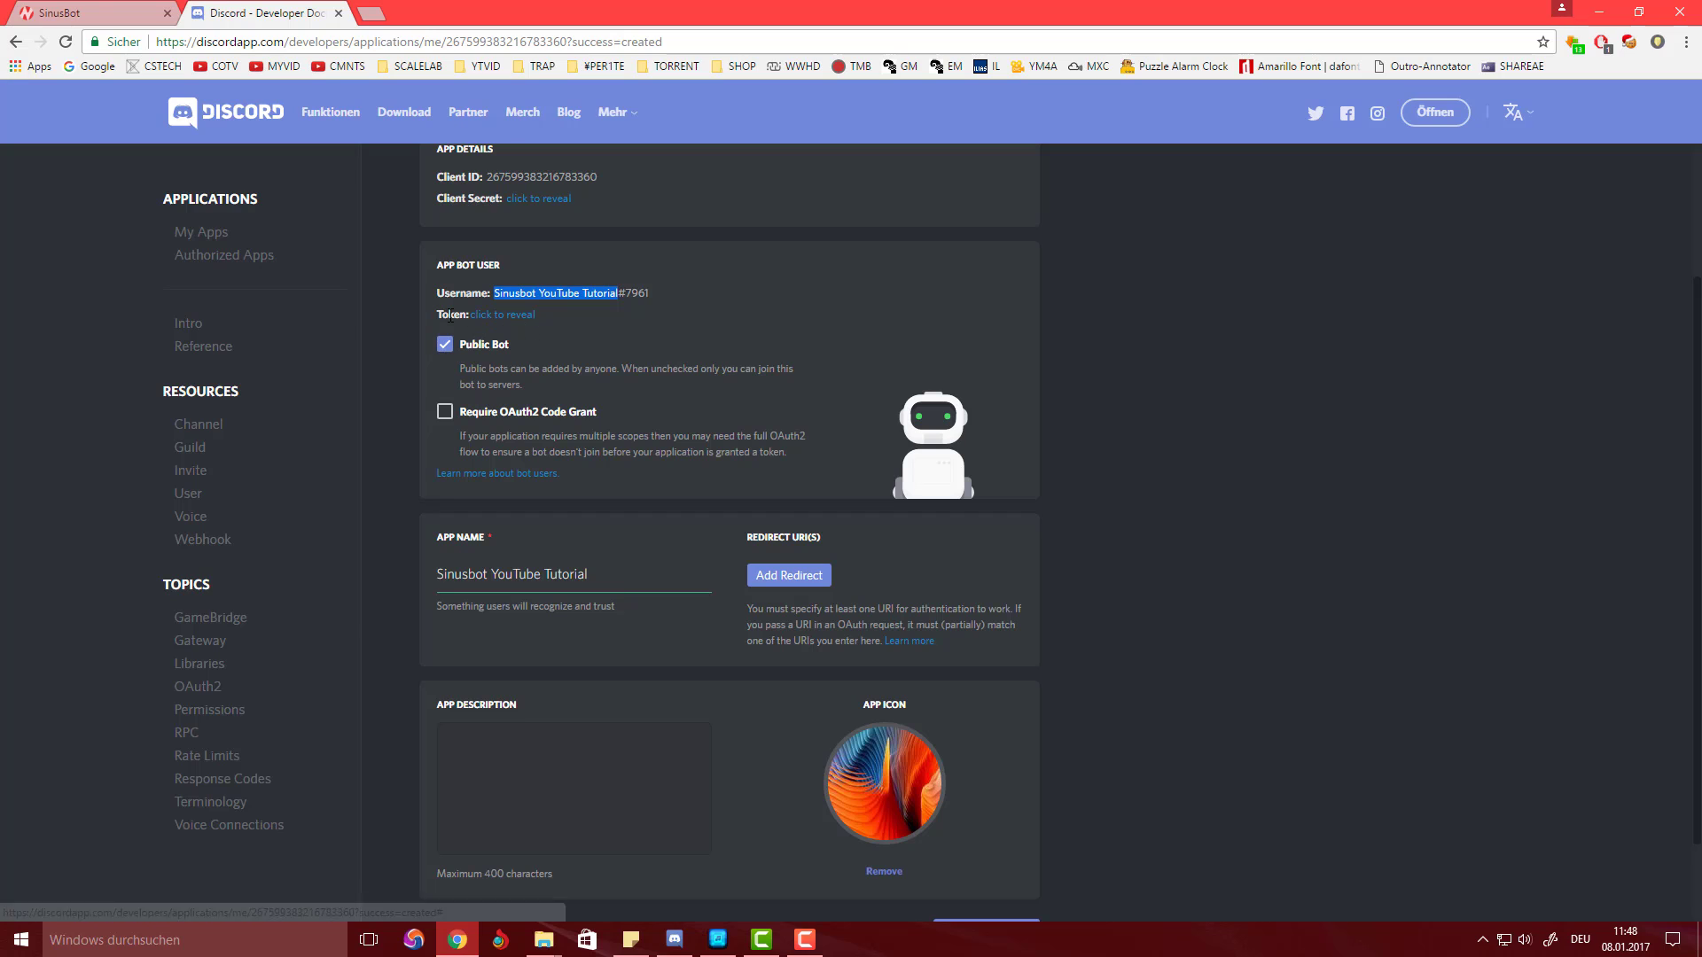
pyautogui.click(502, 324)
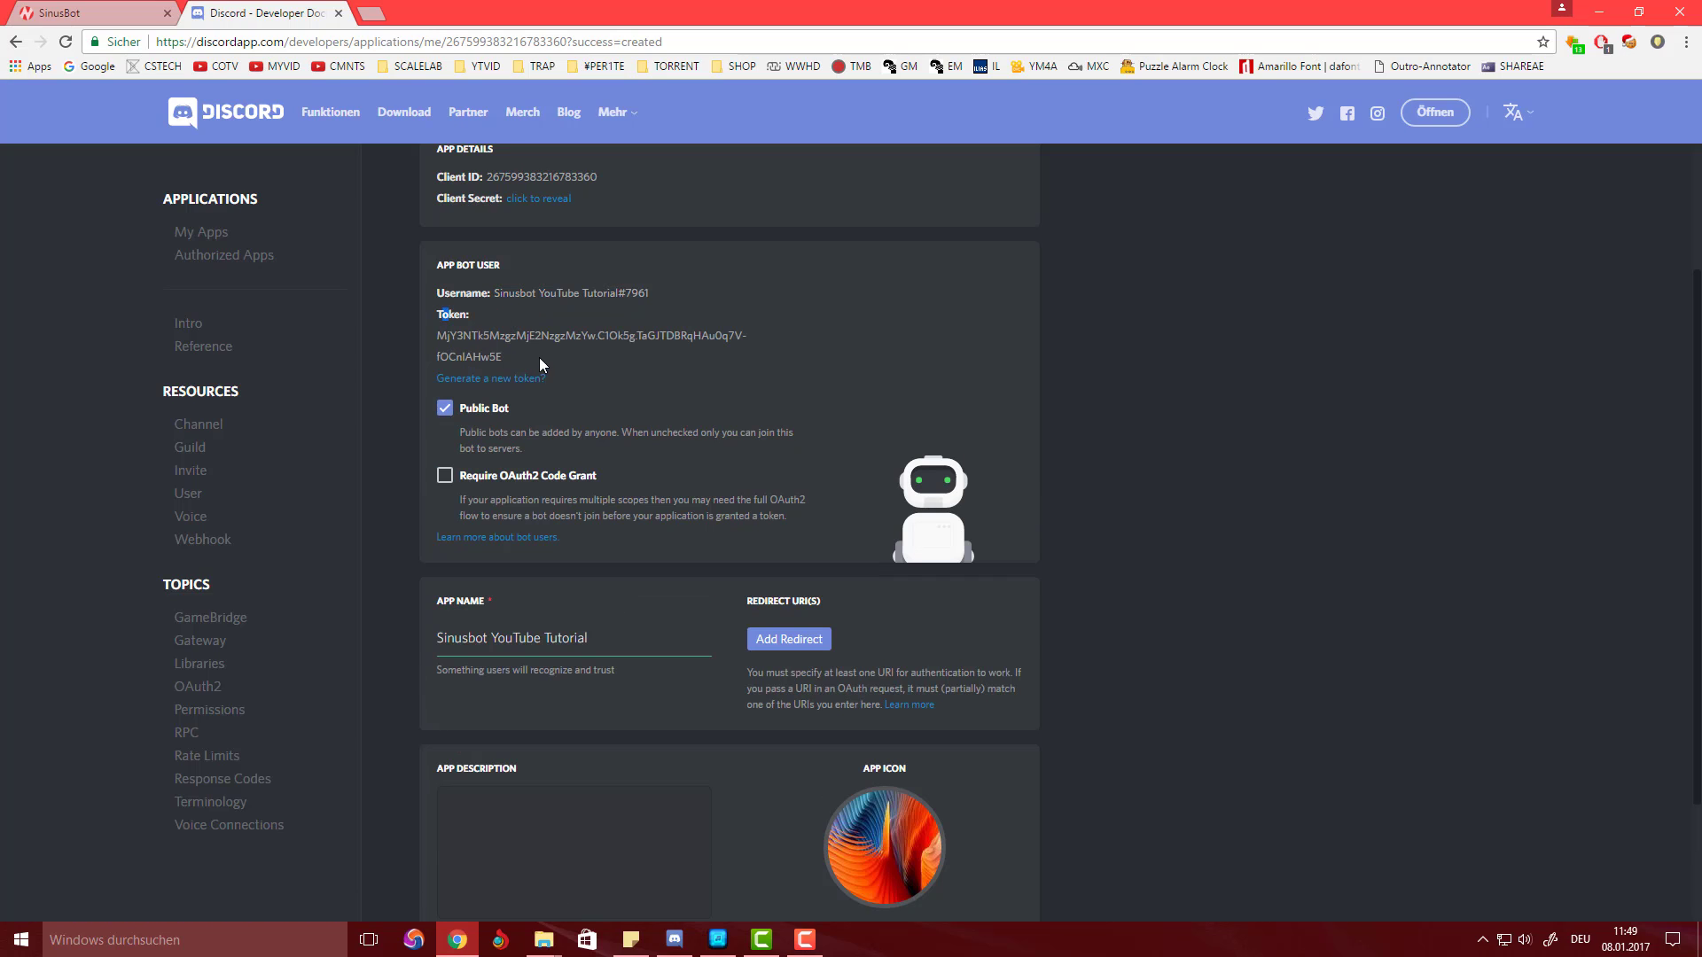
pyautogui.moveTo(504, 357); pyautogui.dragTo(437, 336)
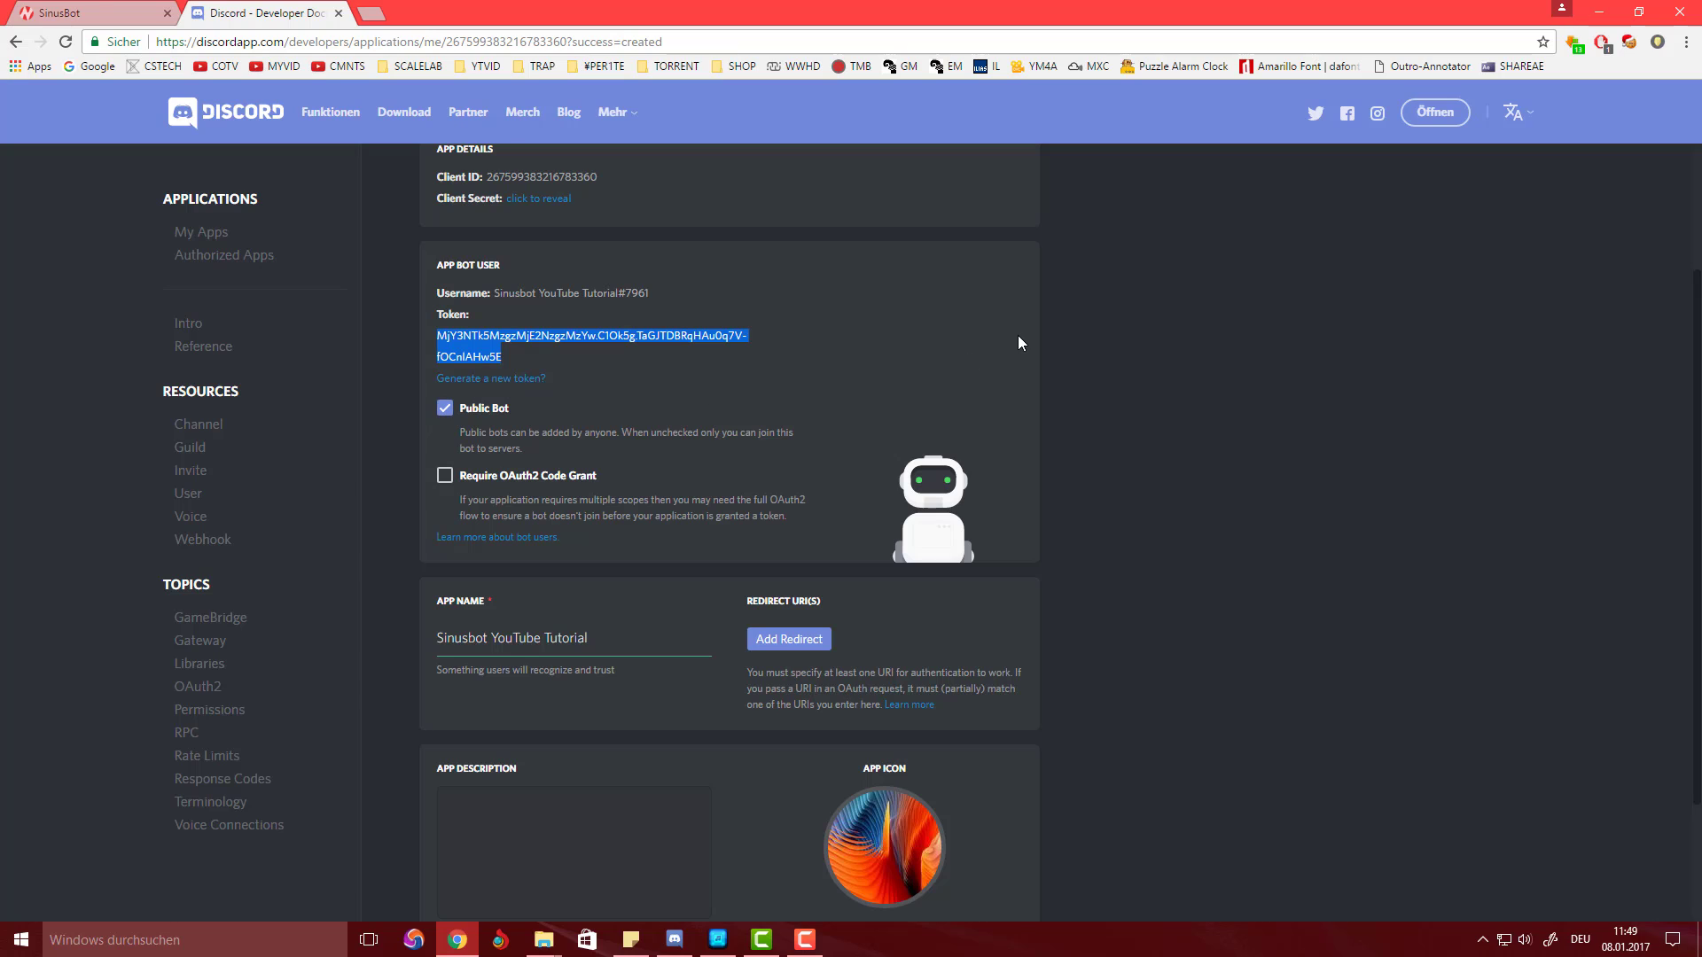
pyautogui.click(118, 10)
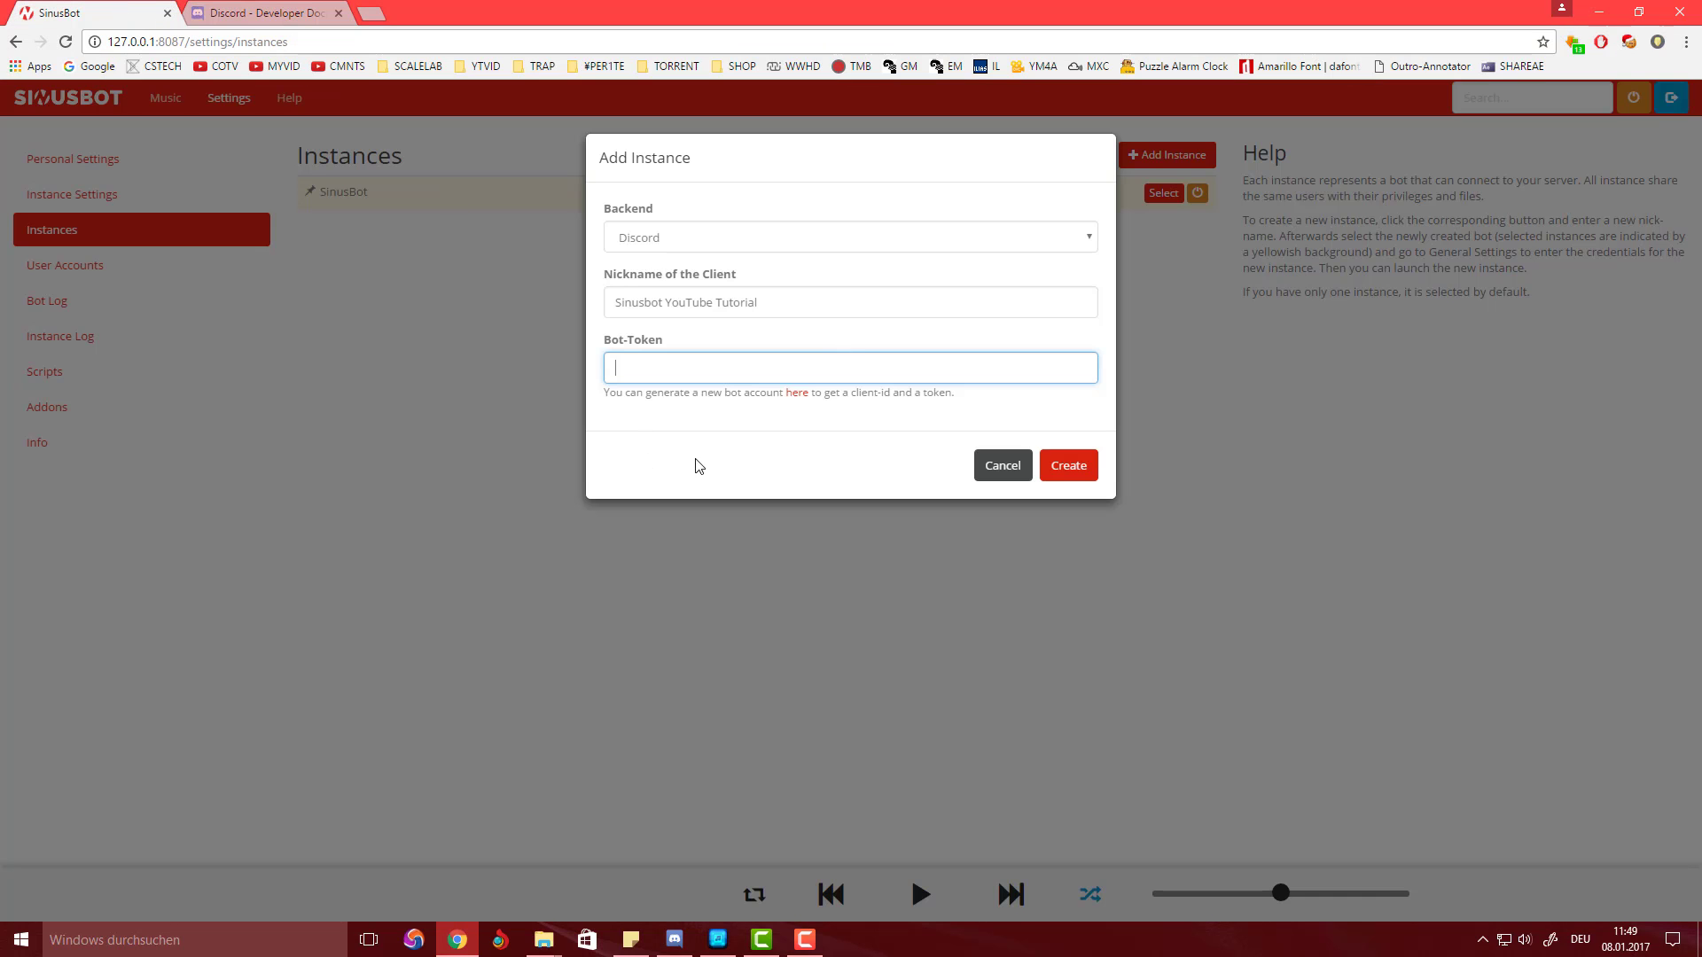
pyautogui.hotkey('ctrl', 'v')
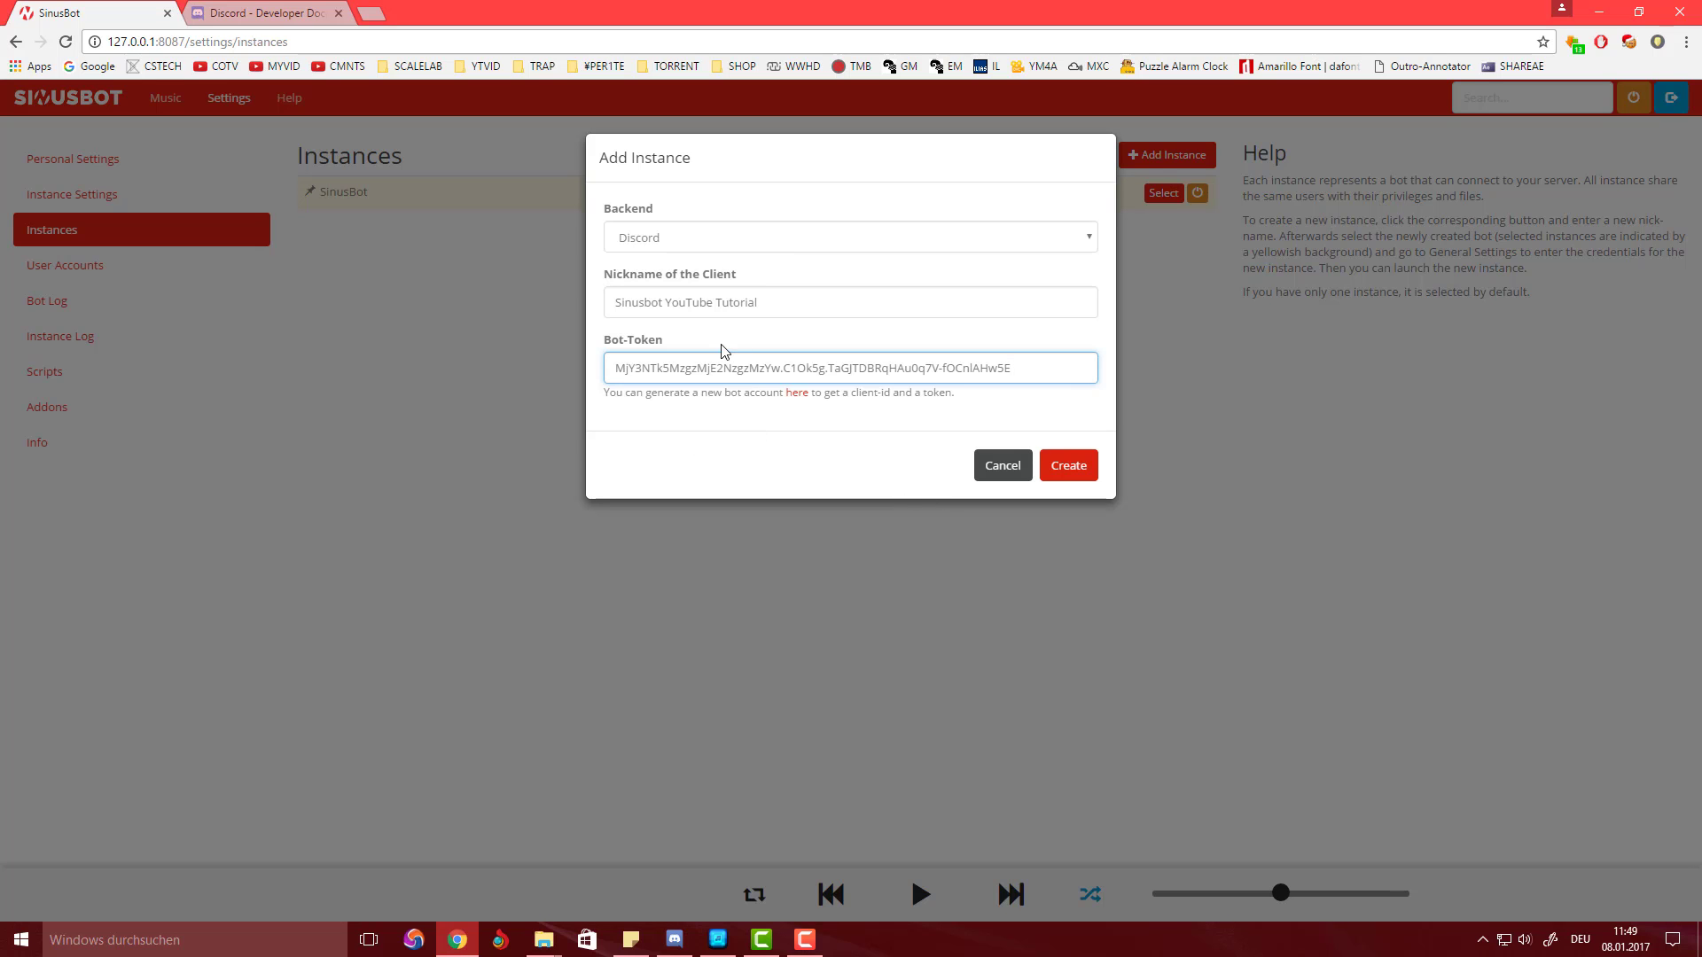
pyautogui.click(1072, 468)
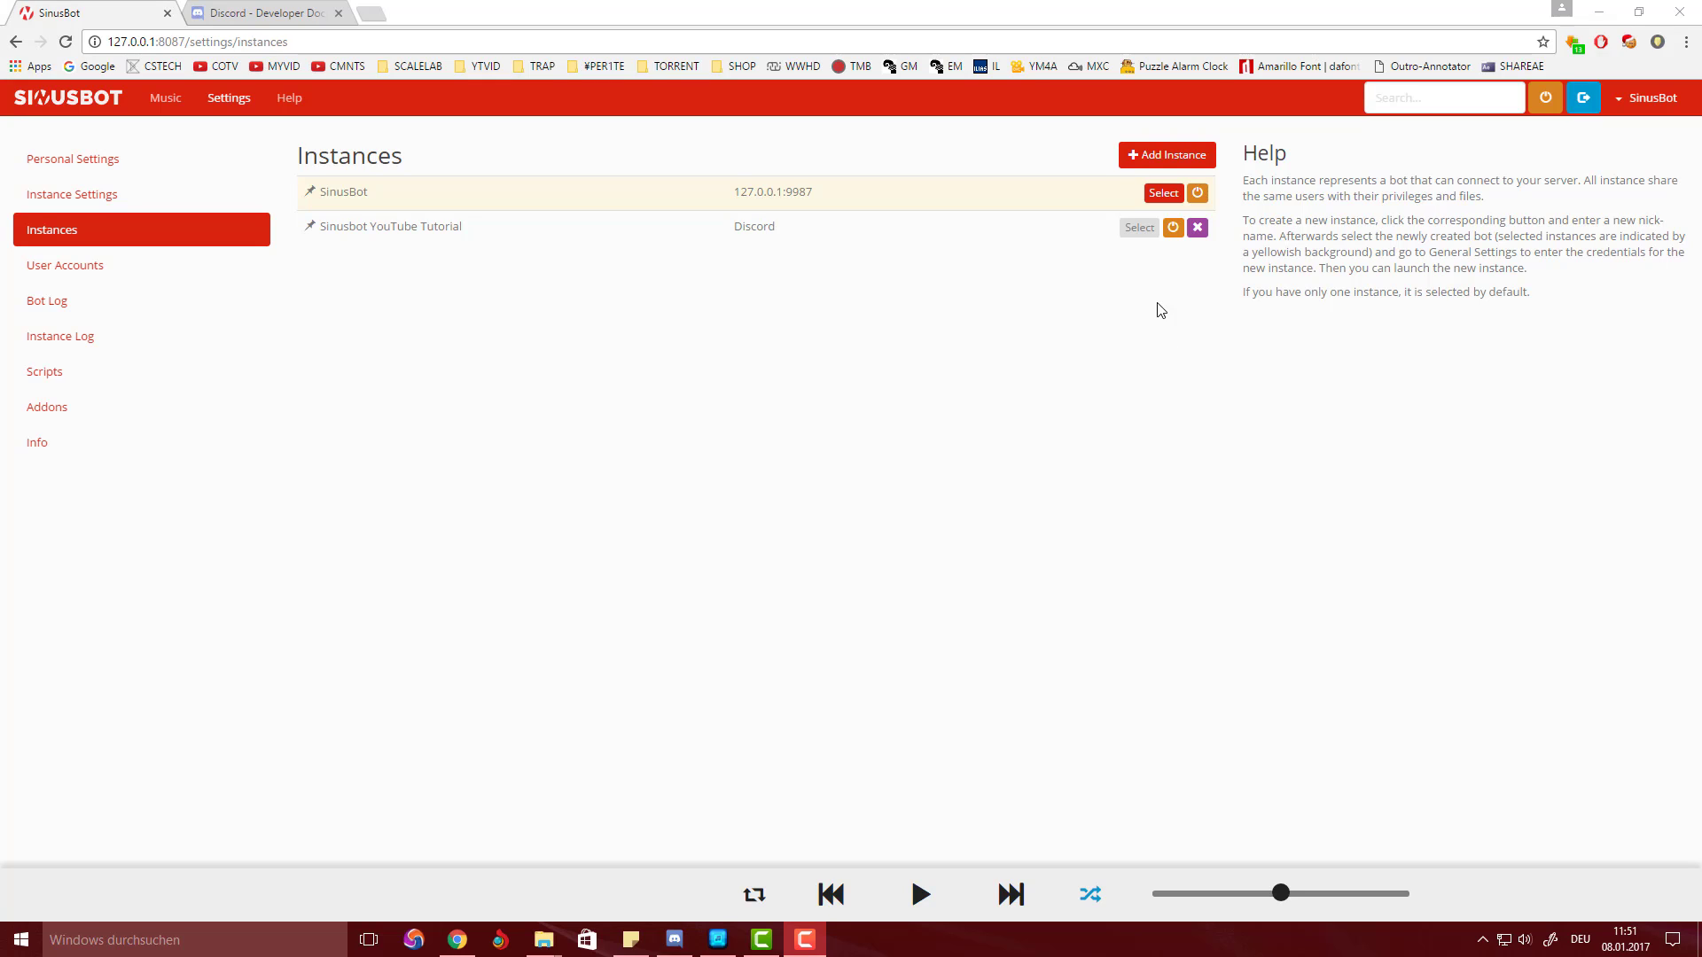
# Step: Select the Sinusbot YouTube Tutorial instance and open its instance settings
pyautogui.click(1142, 231)
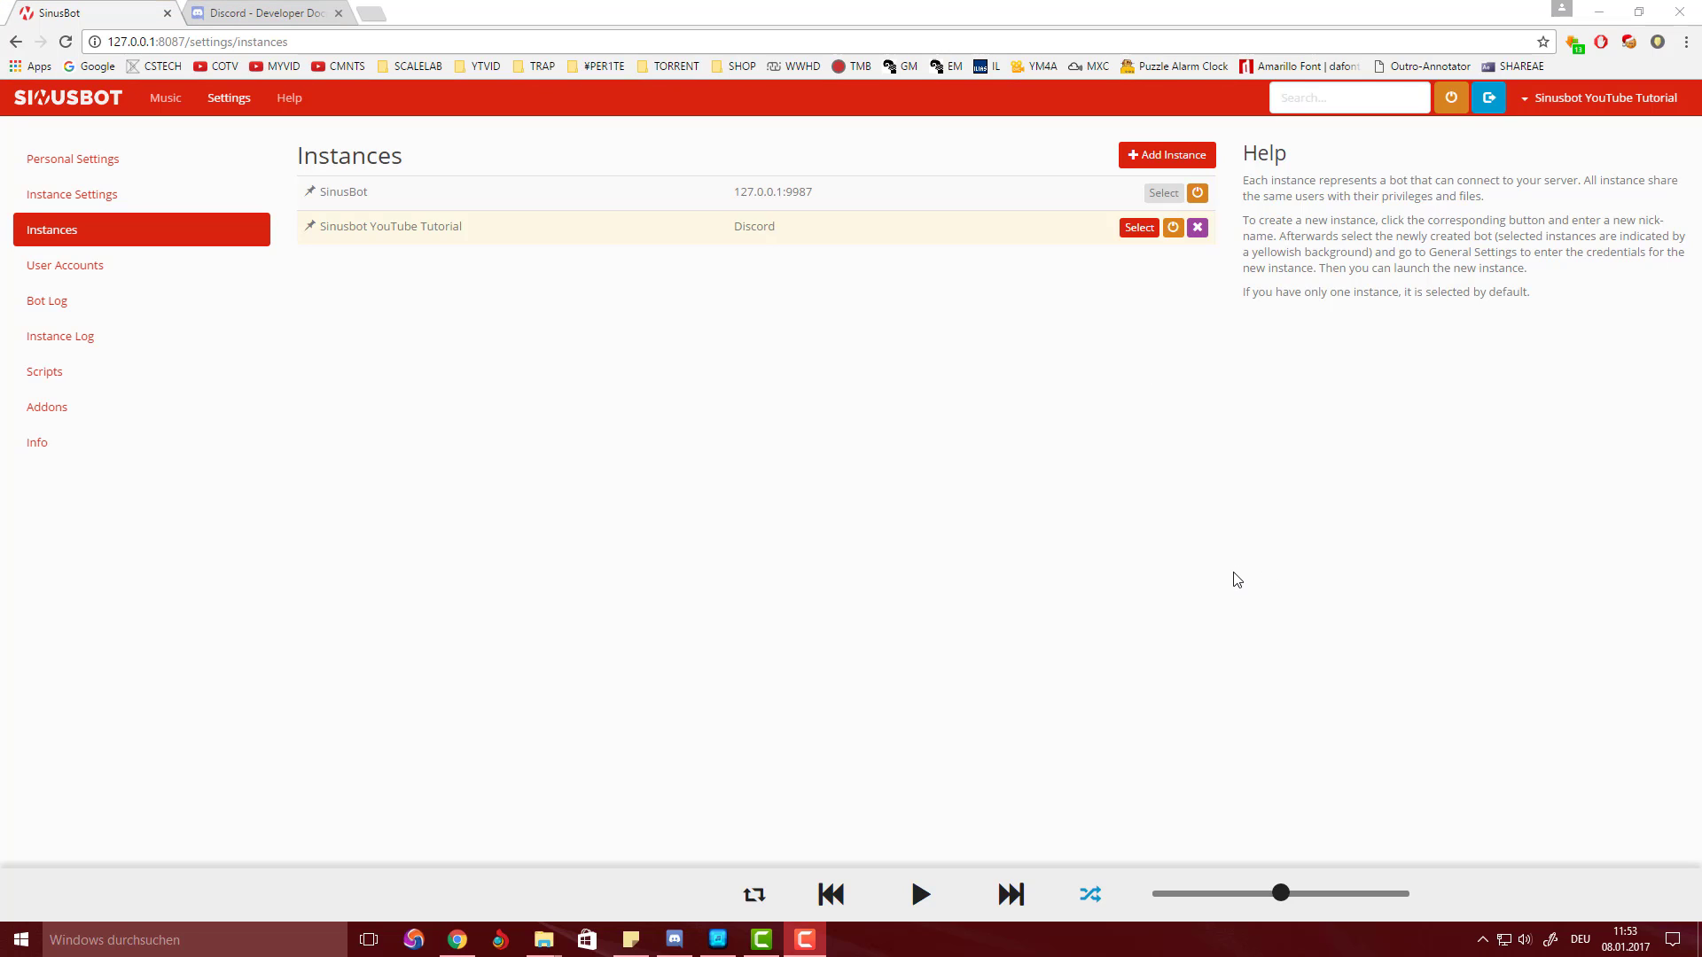
pyautogui.click(108, 194)
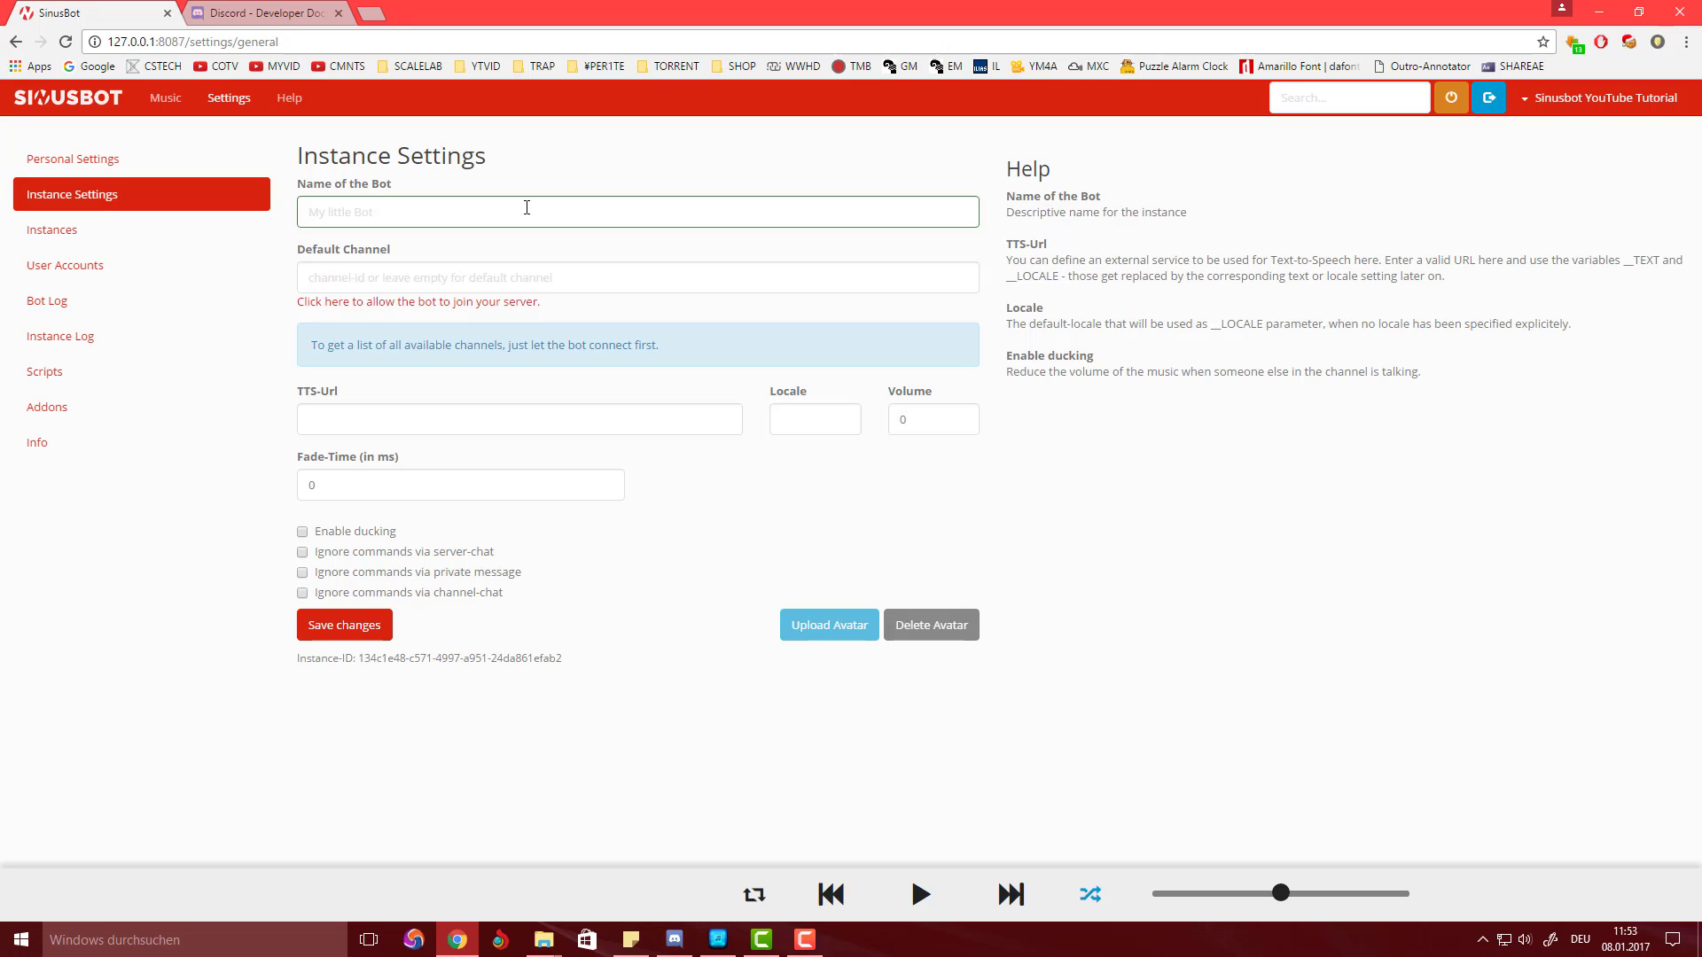
pyautogui.click(341, 211)
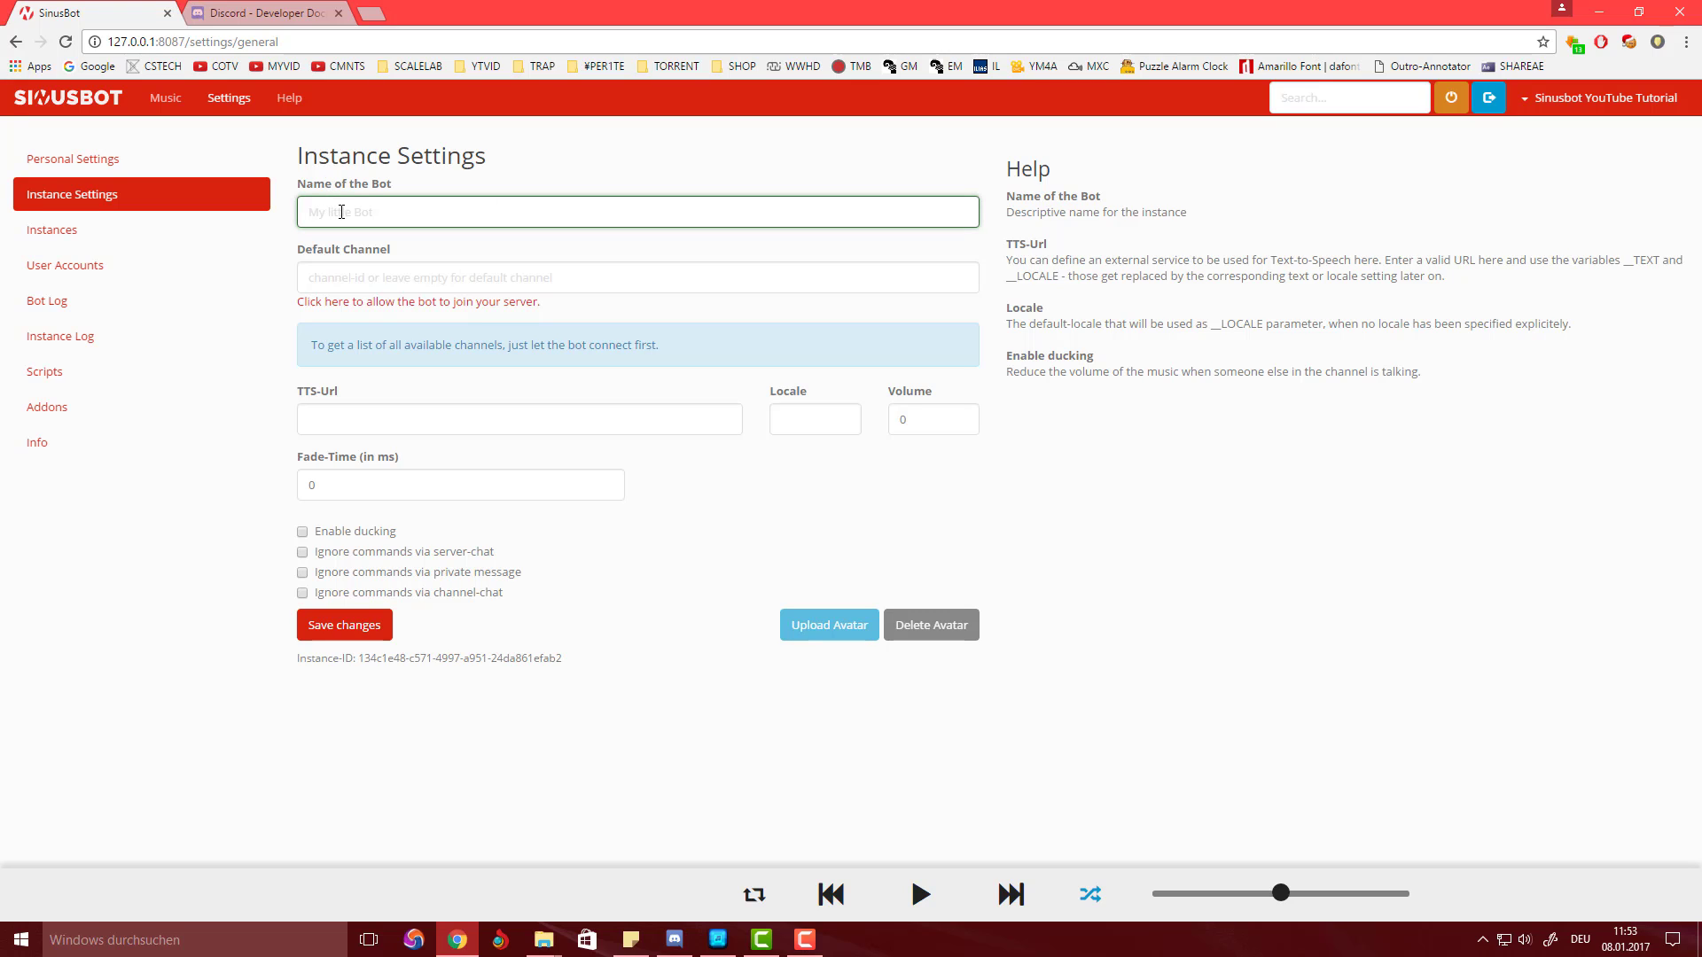
pyautogui.rightClick(341, 211)
pyautogui.click(377, 335)
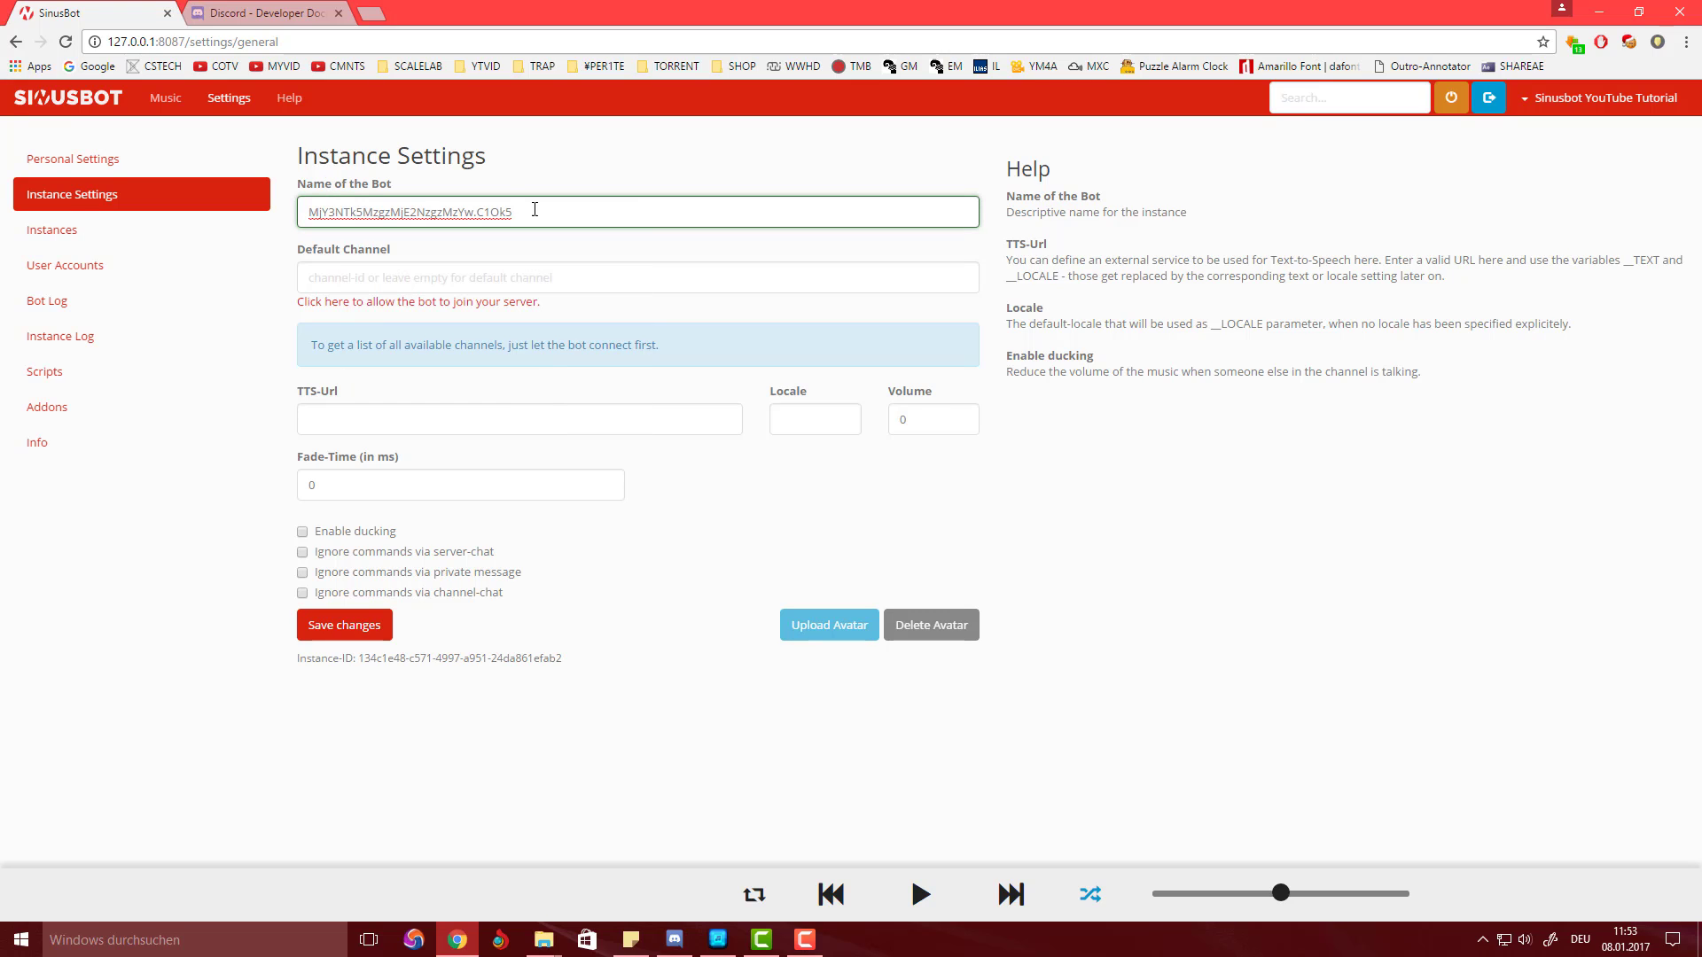
pyautogui.moveTo(564, 210); pyautogui.dragTo(306, 211)
pyautogui.press('BackSpace')
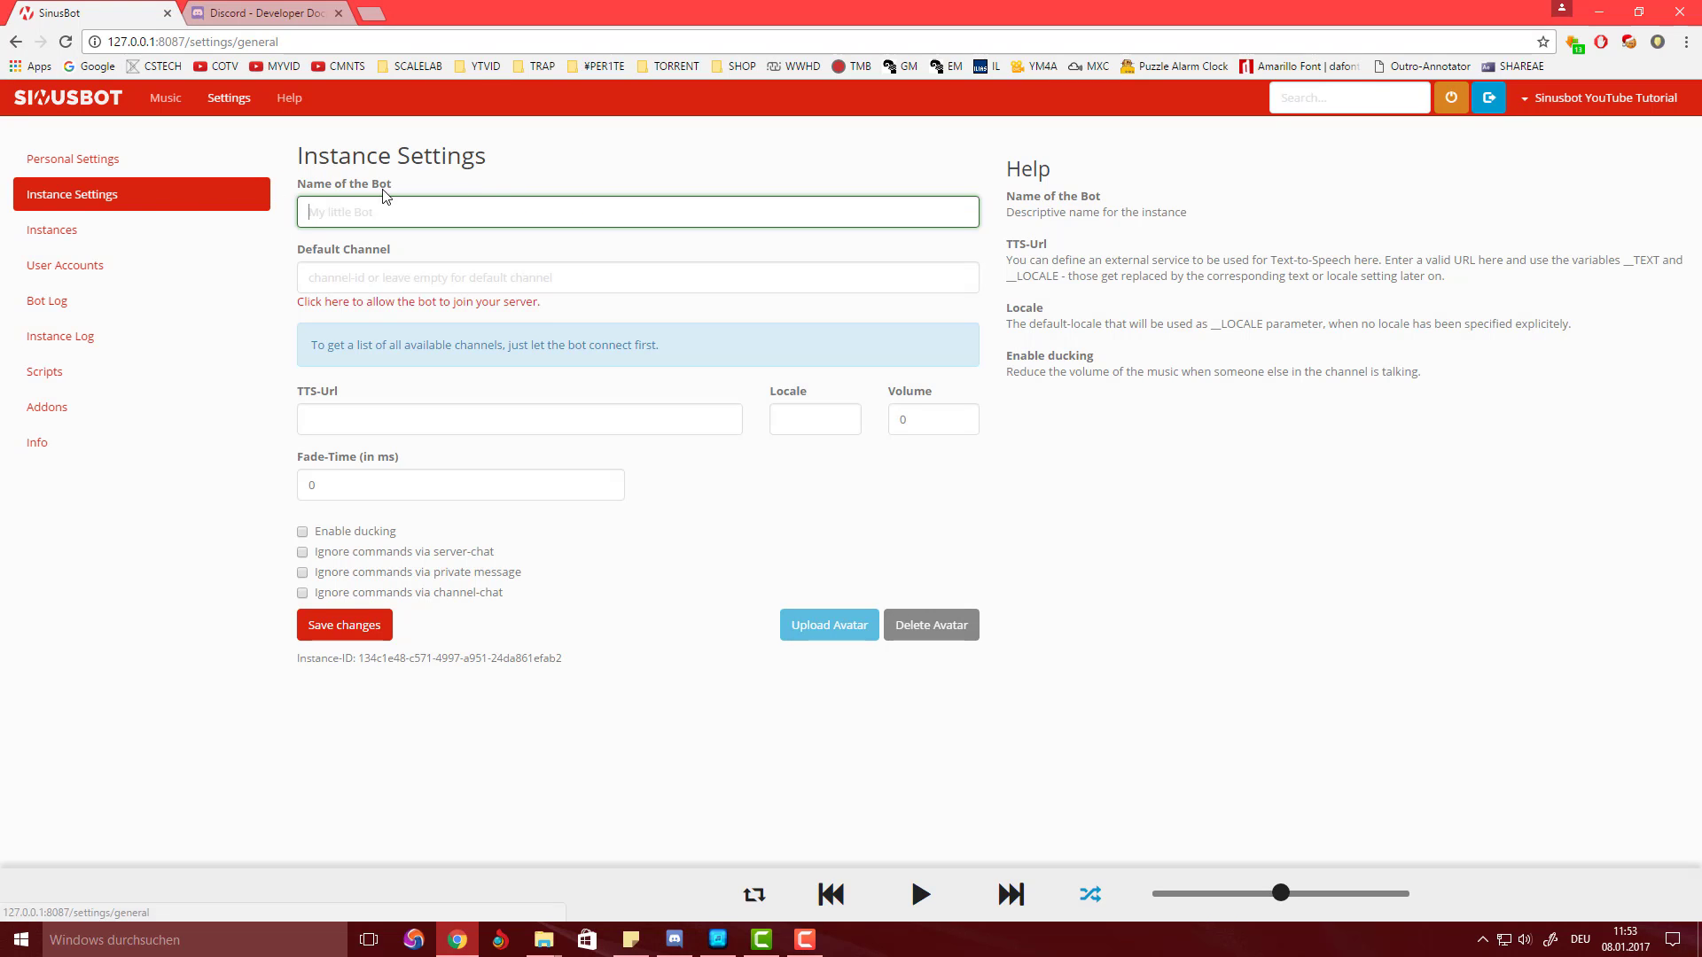
# Step: Enter Sinusbot YouTube Tutorial as the name of the bot and glance at its Discord application page
pyautogui.write('Sinusbot YouTube Tutorial')
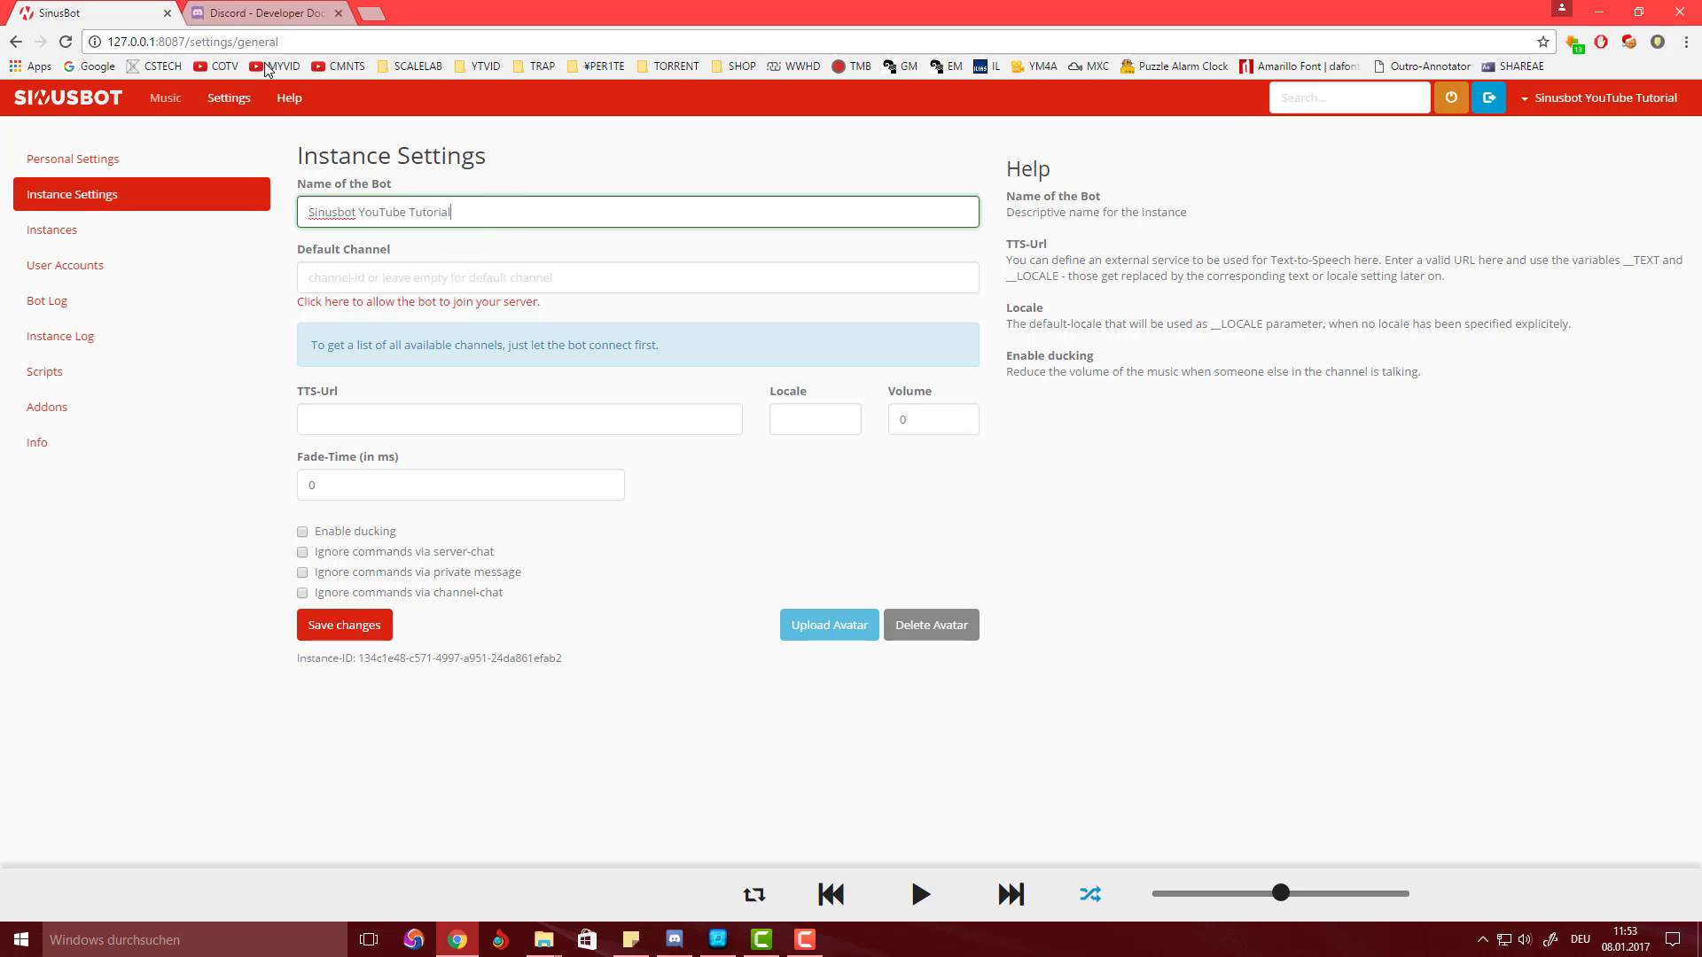
pyautogui.click(259, 11)
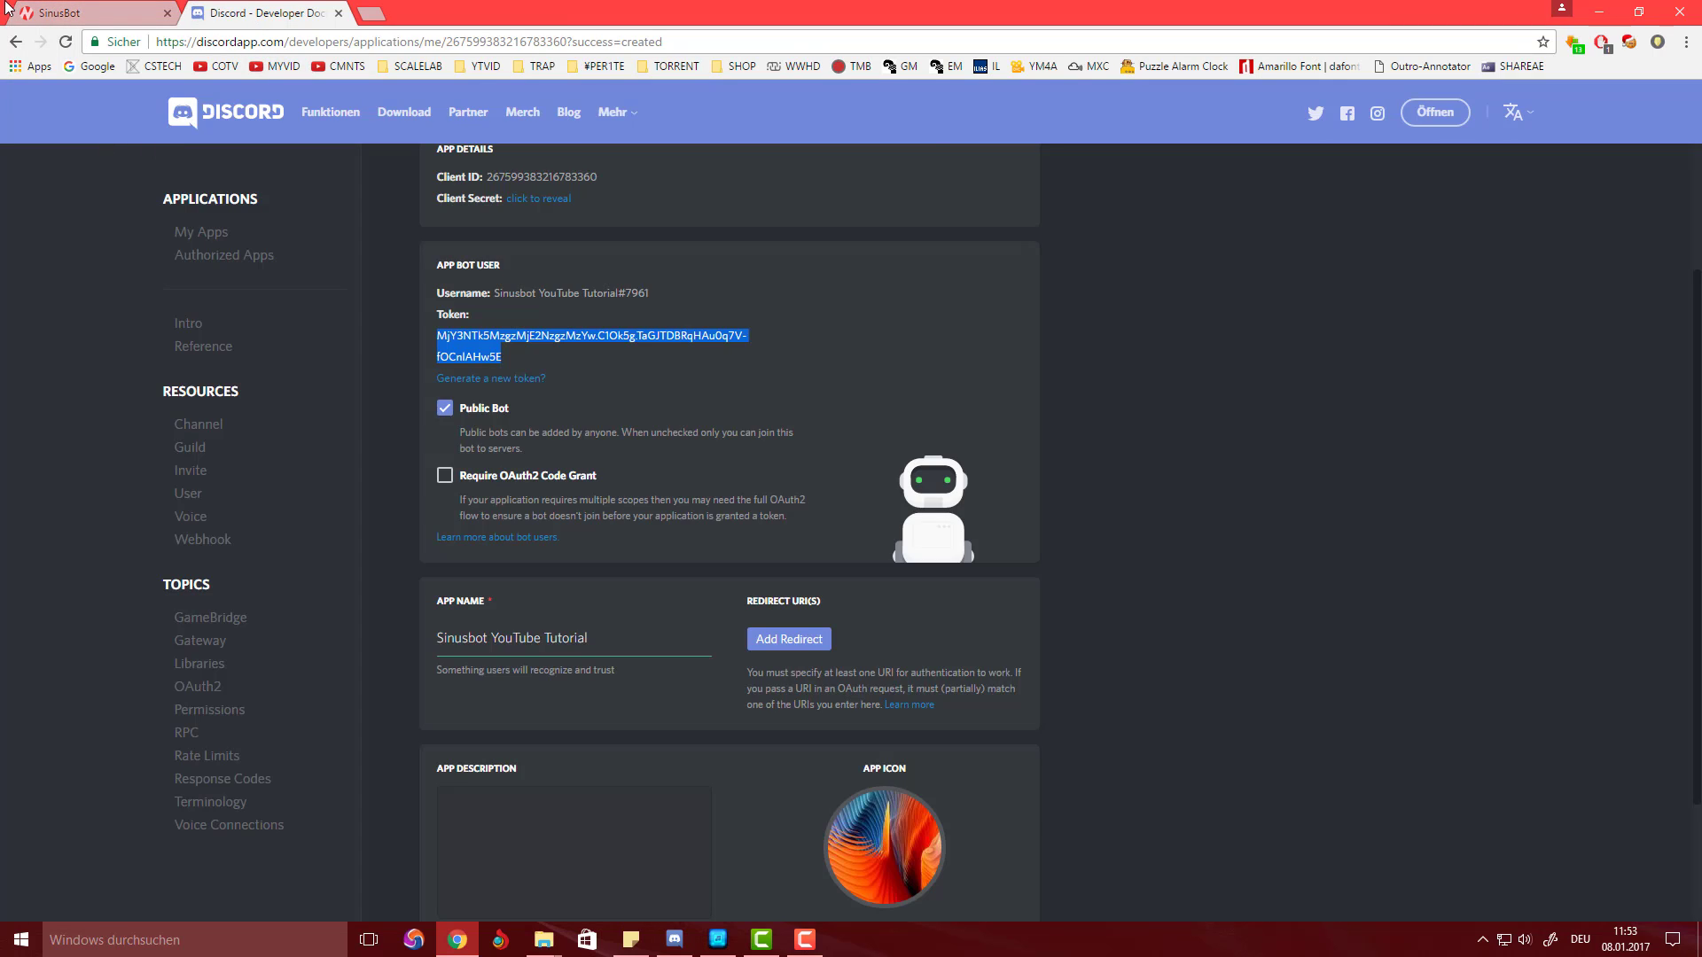
pyautogui.click(53, 11)
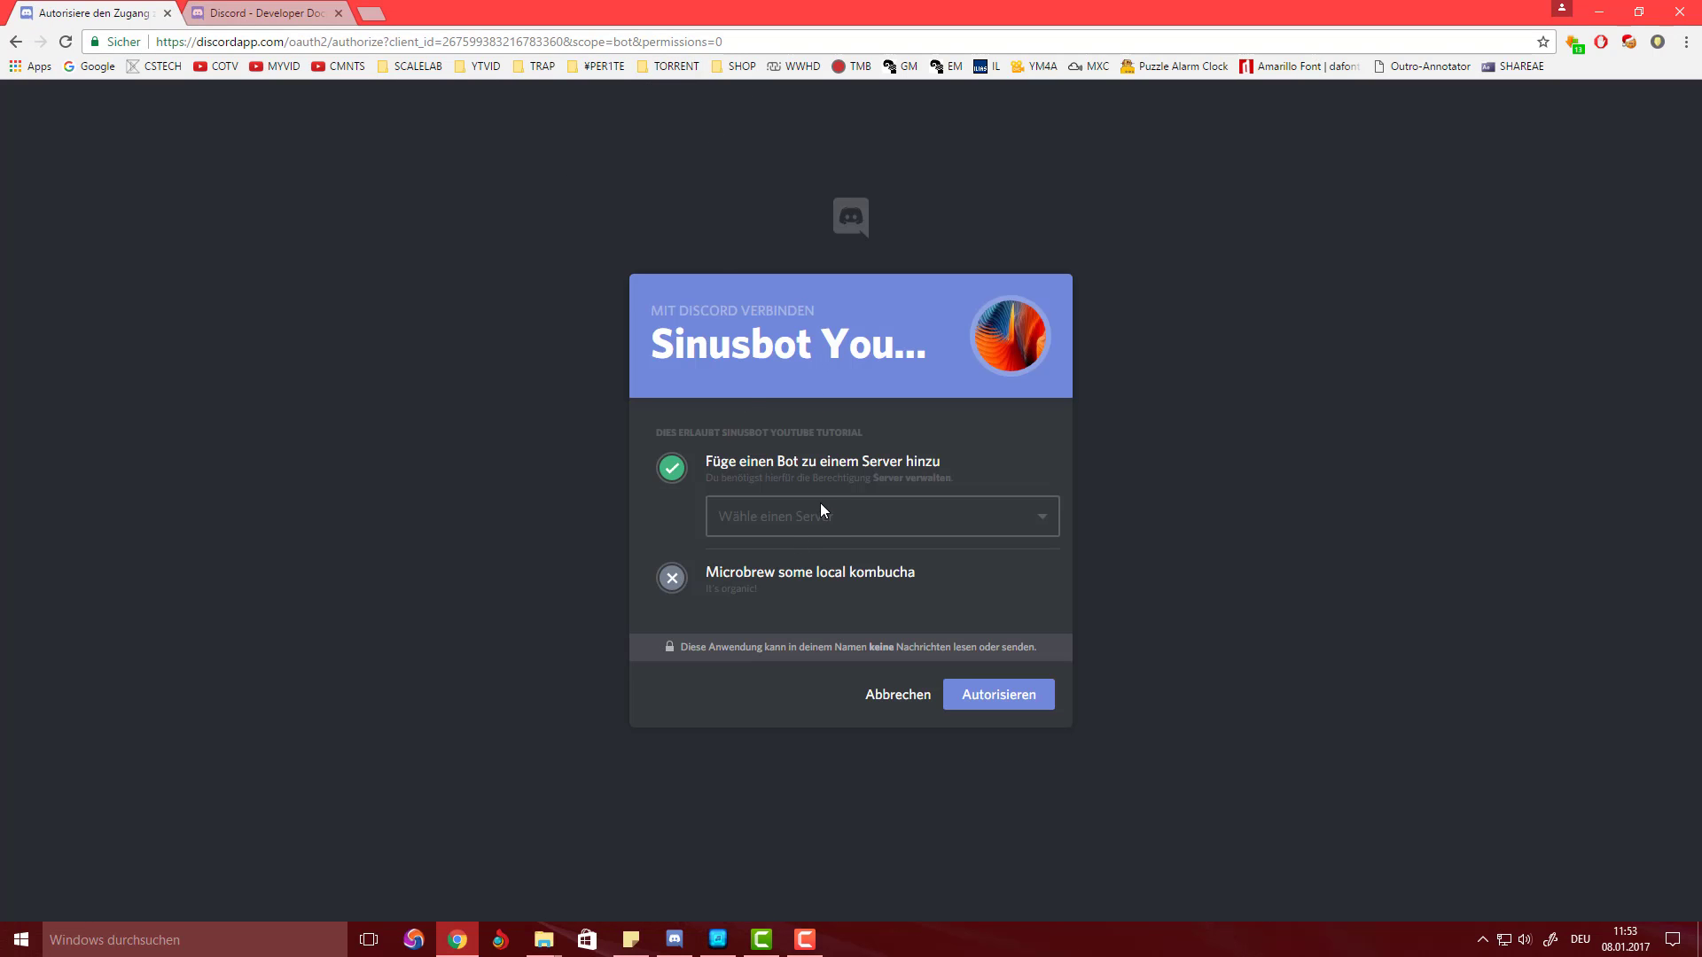
# Step: Authorise the bot to join the TestYPERITE Discord server
pyautogui.click(773, 518)
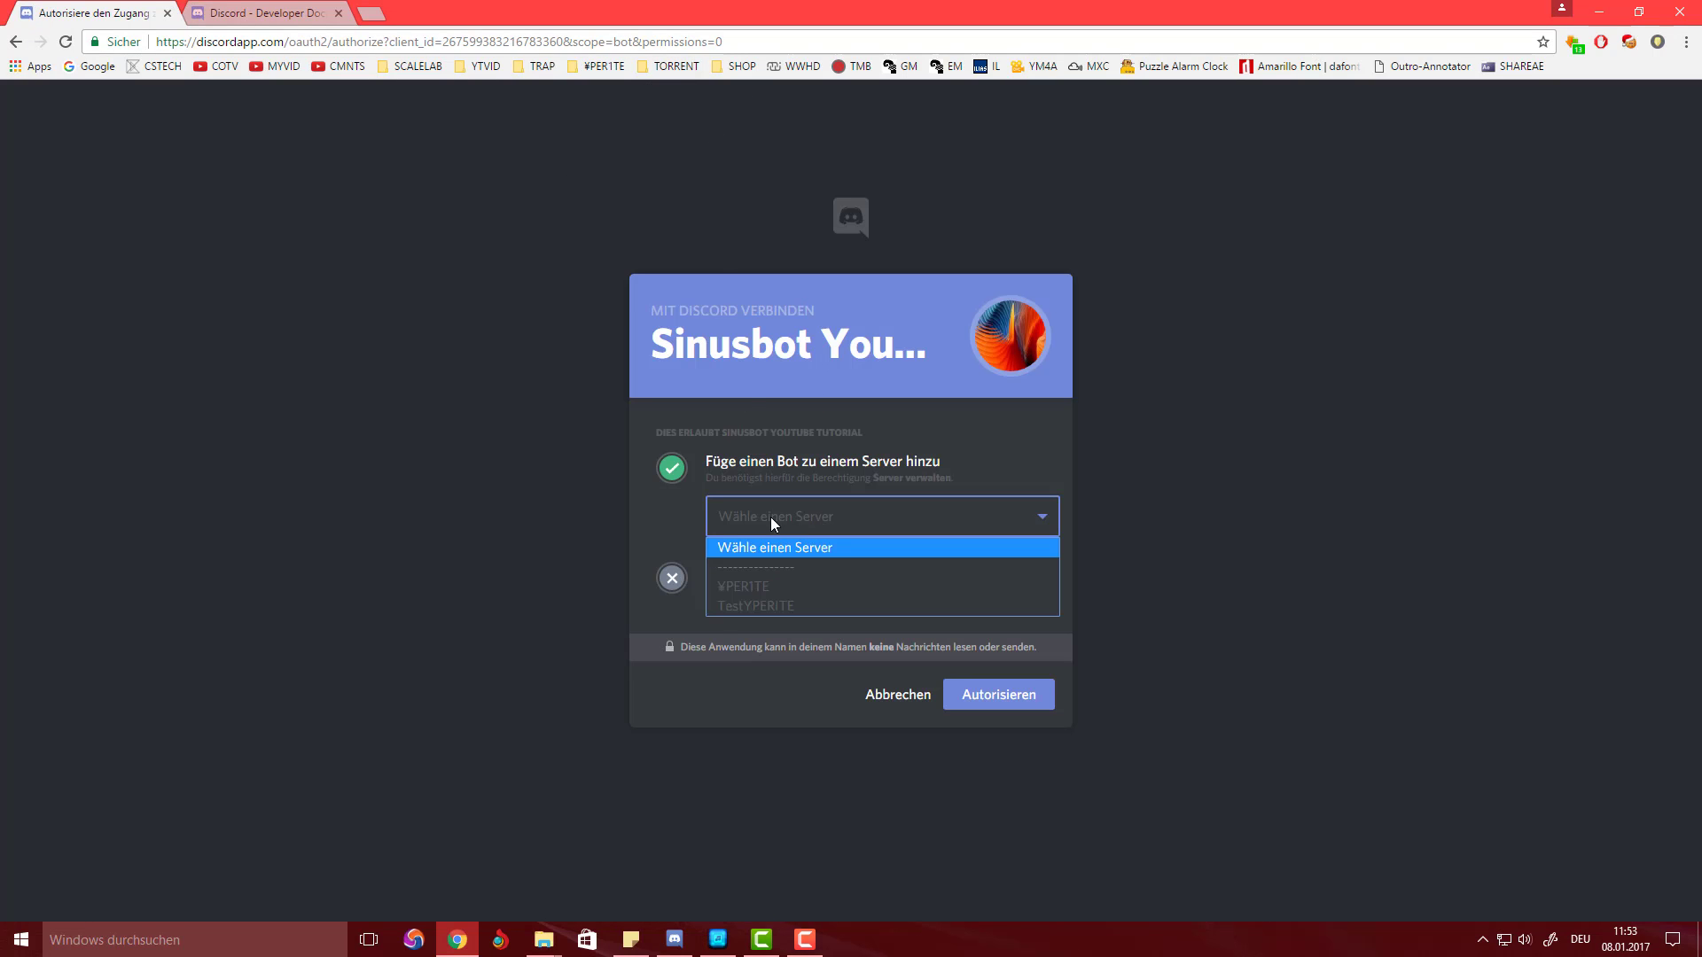
pyautogui.click(758, 607)
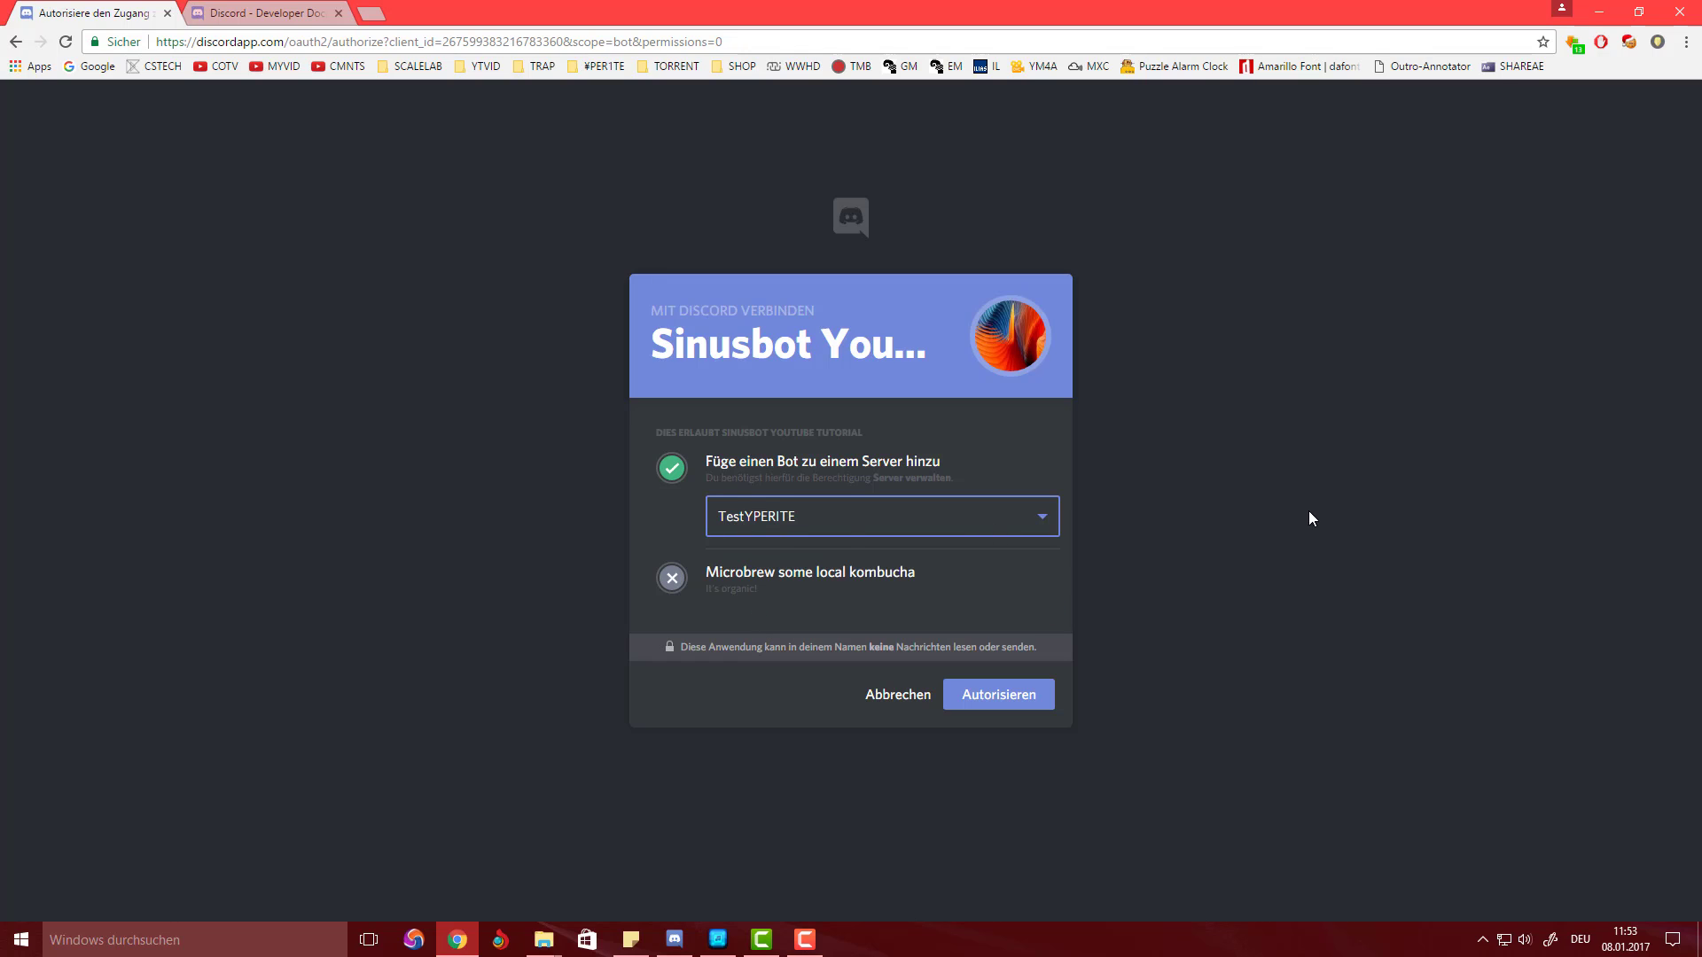
pyautogui.click(1052, 694)
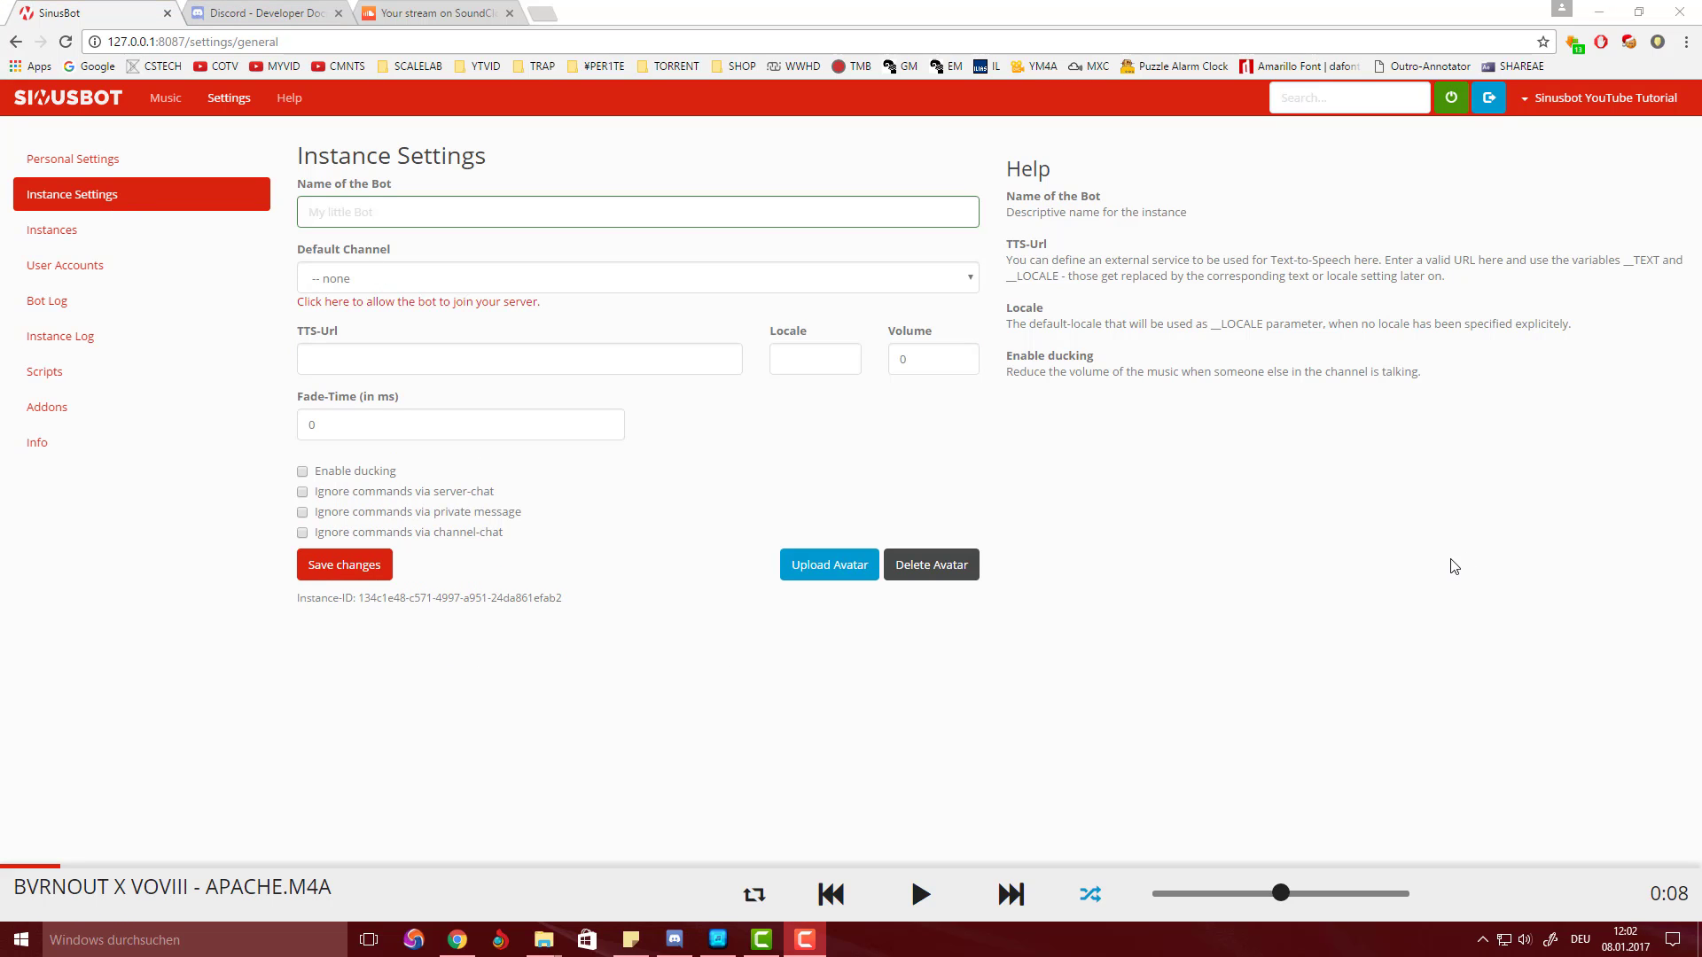
# Step: Set the bot instance's default channel to General and save the settings
pyautogui.click(358, 289)
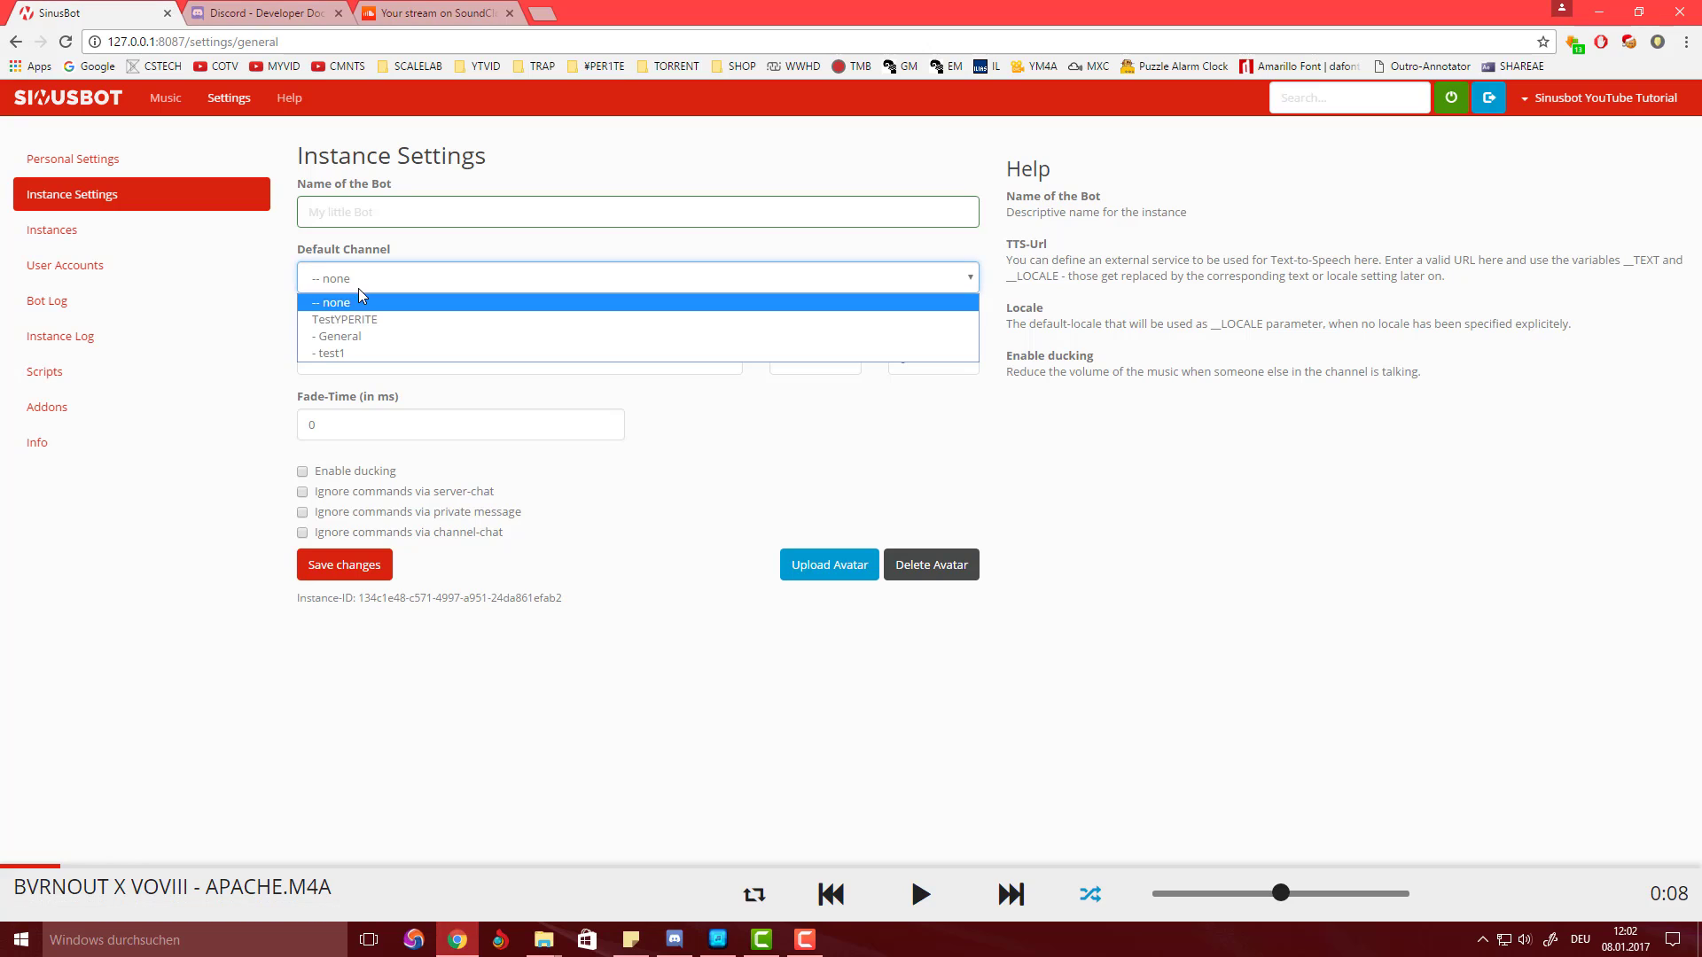
pyautogui.click(368, 344)
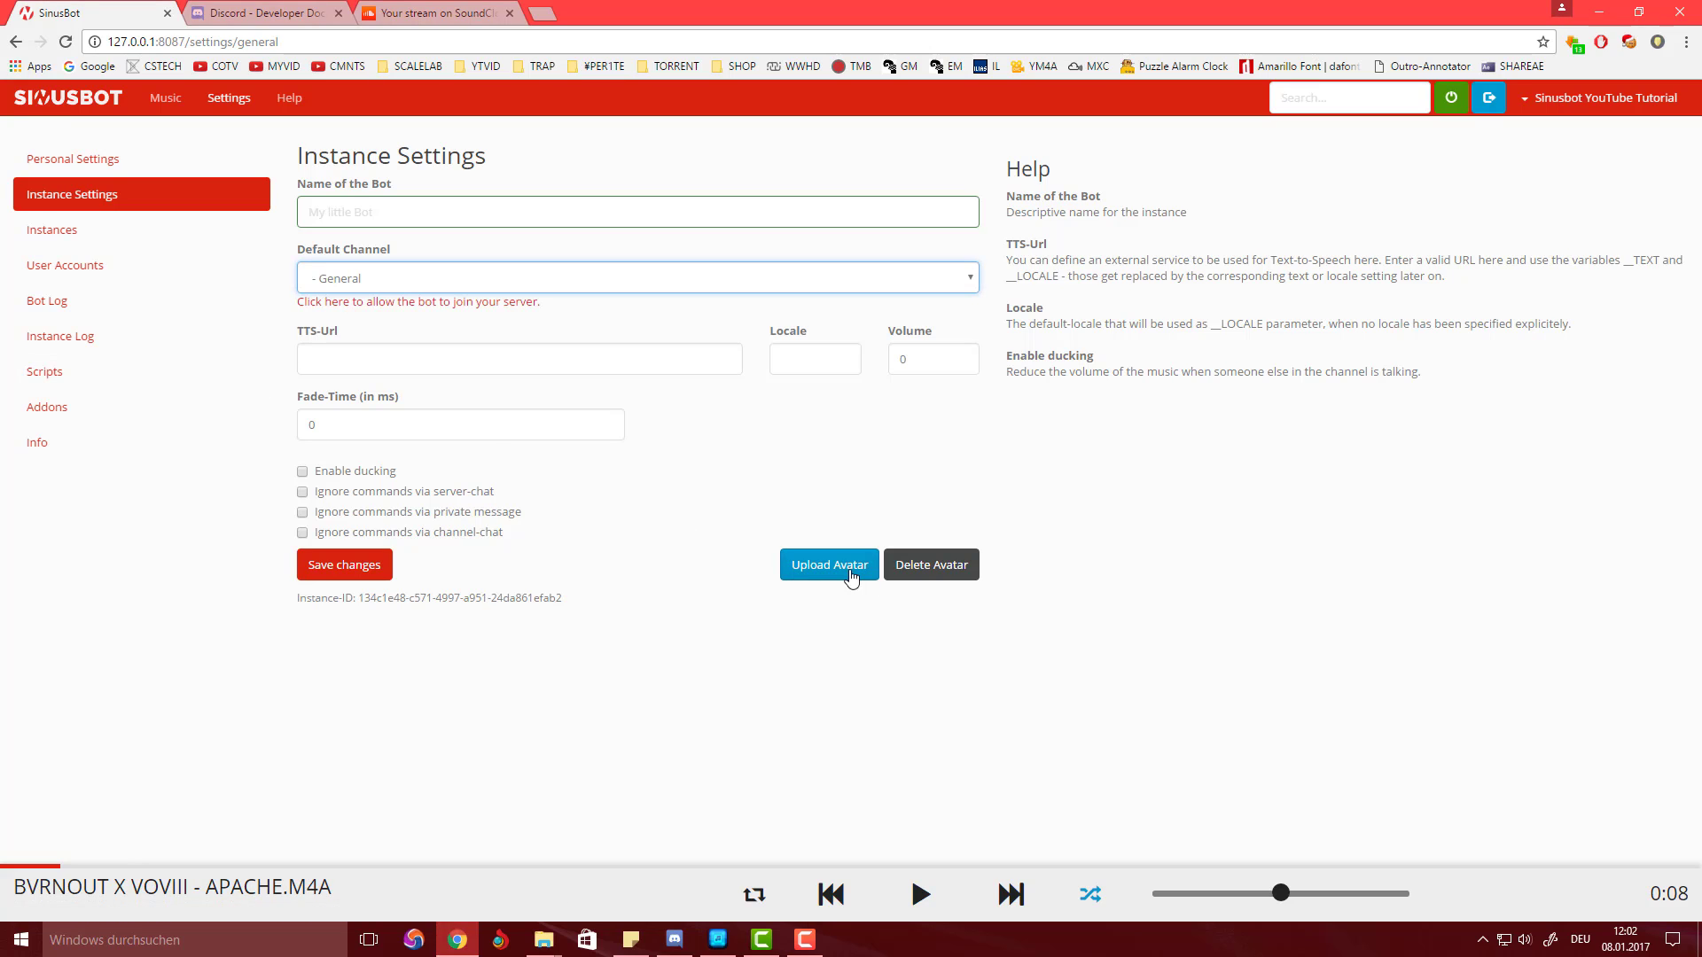
pyautogui.click(320, 574)
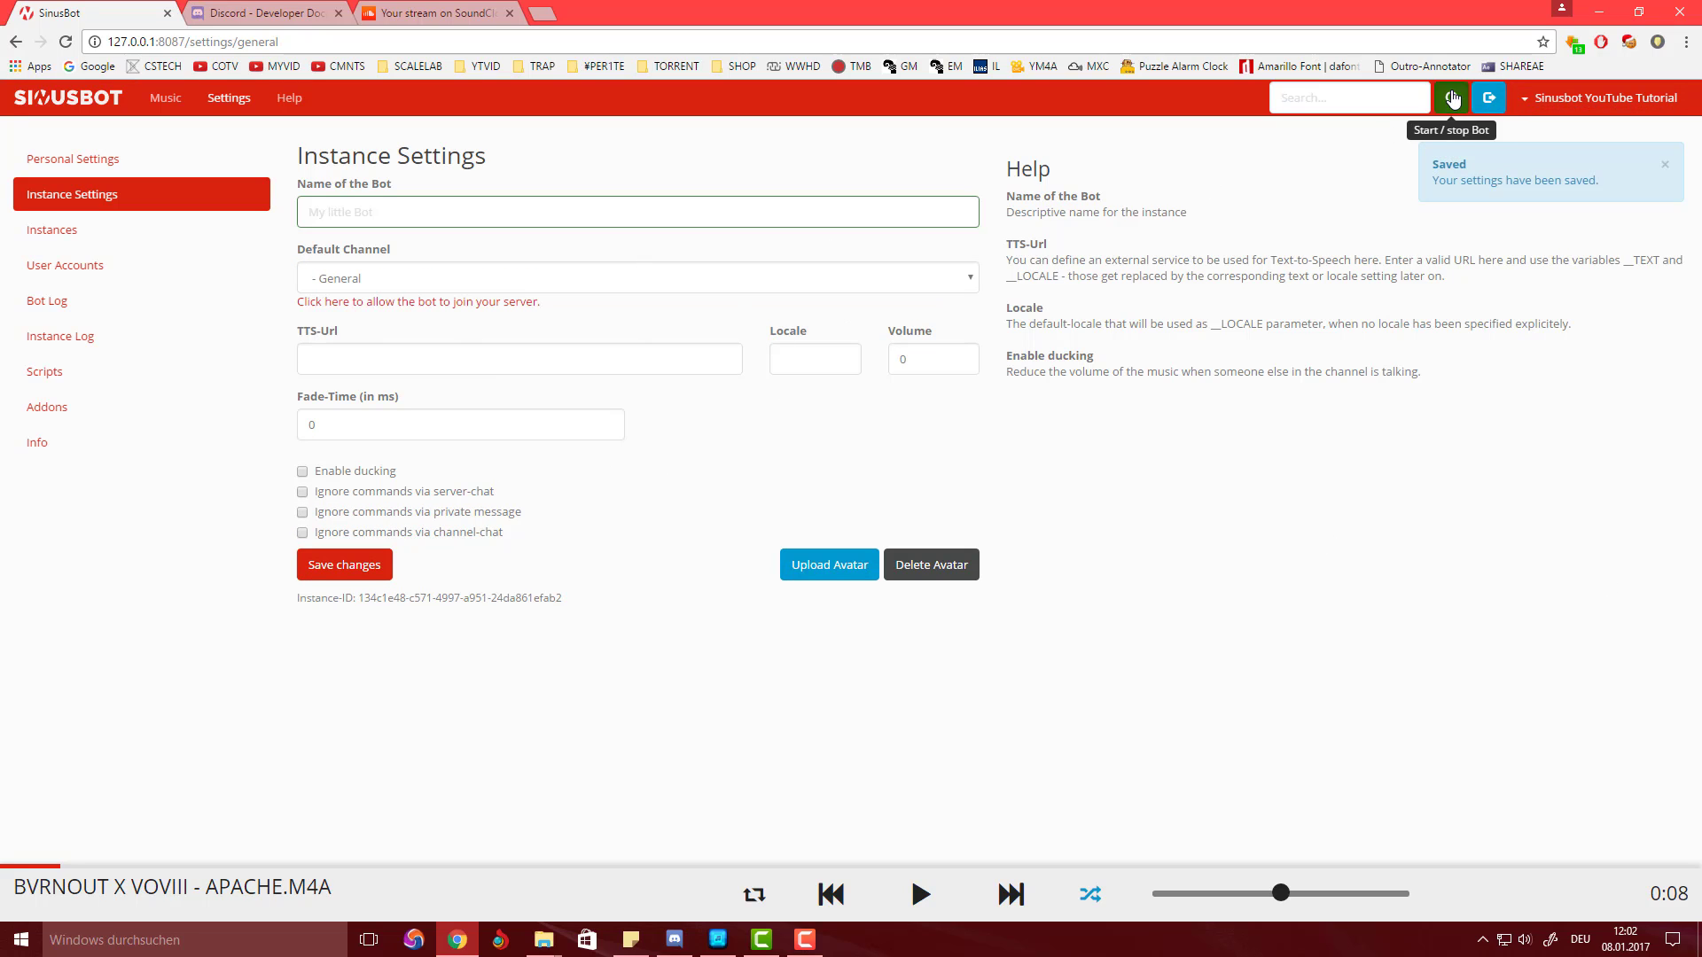
pyautogui.click(1451, 97)
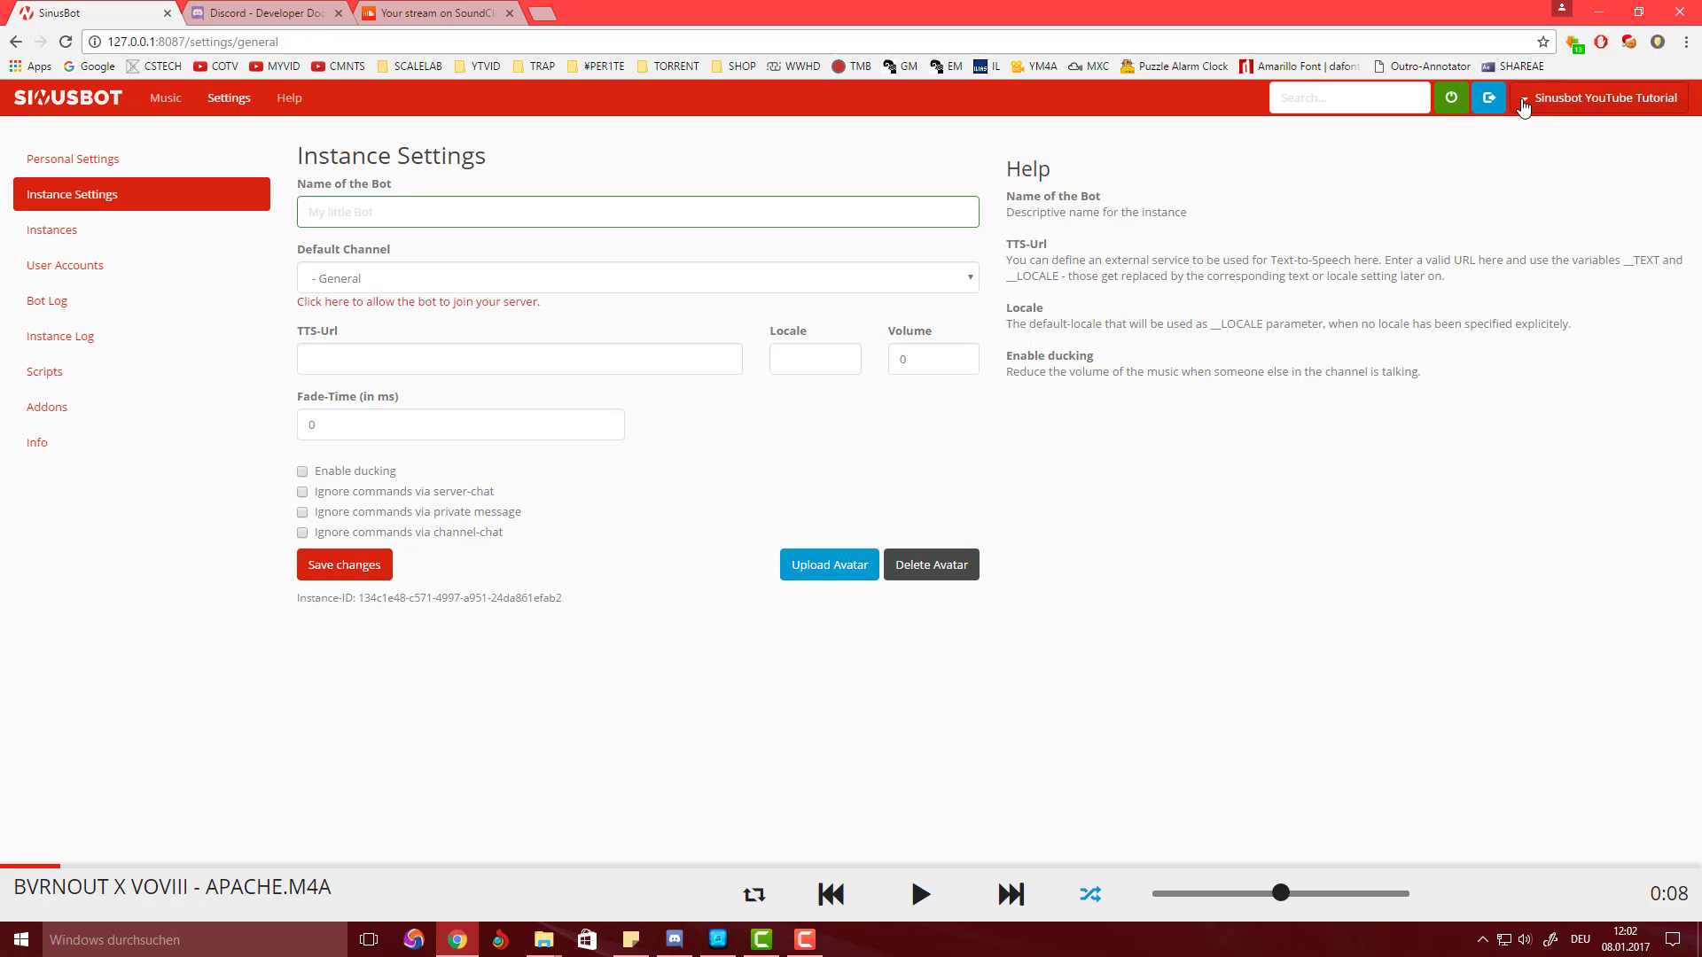
# Step: Open the music upload page and examine the local files offered for upload without choosing one
pyautogui.click(148, 102)
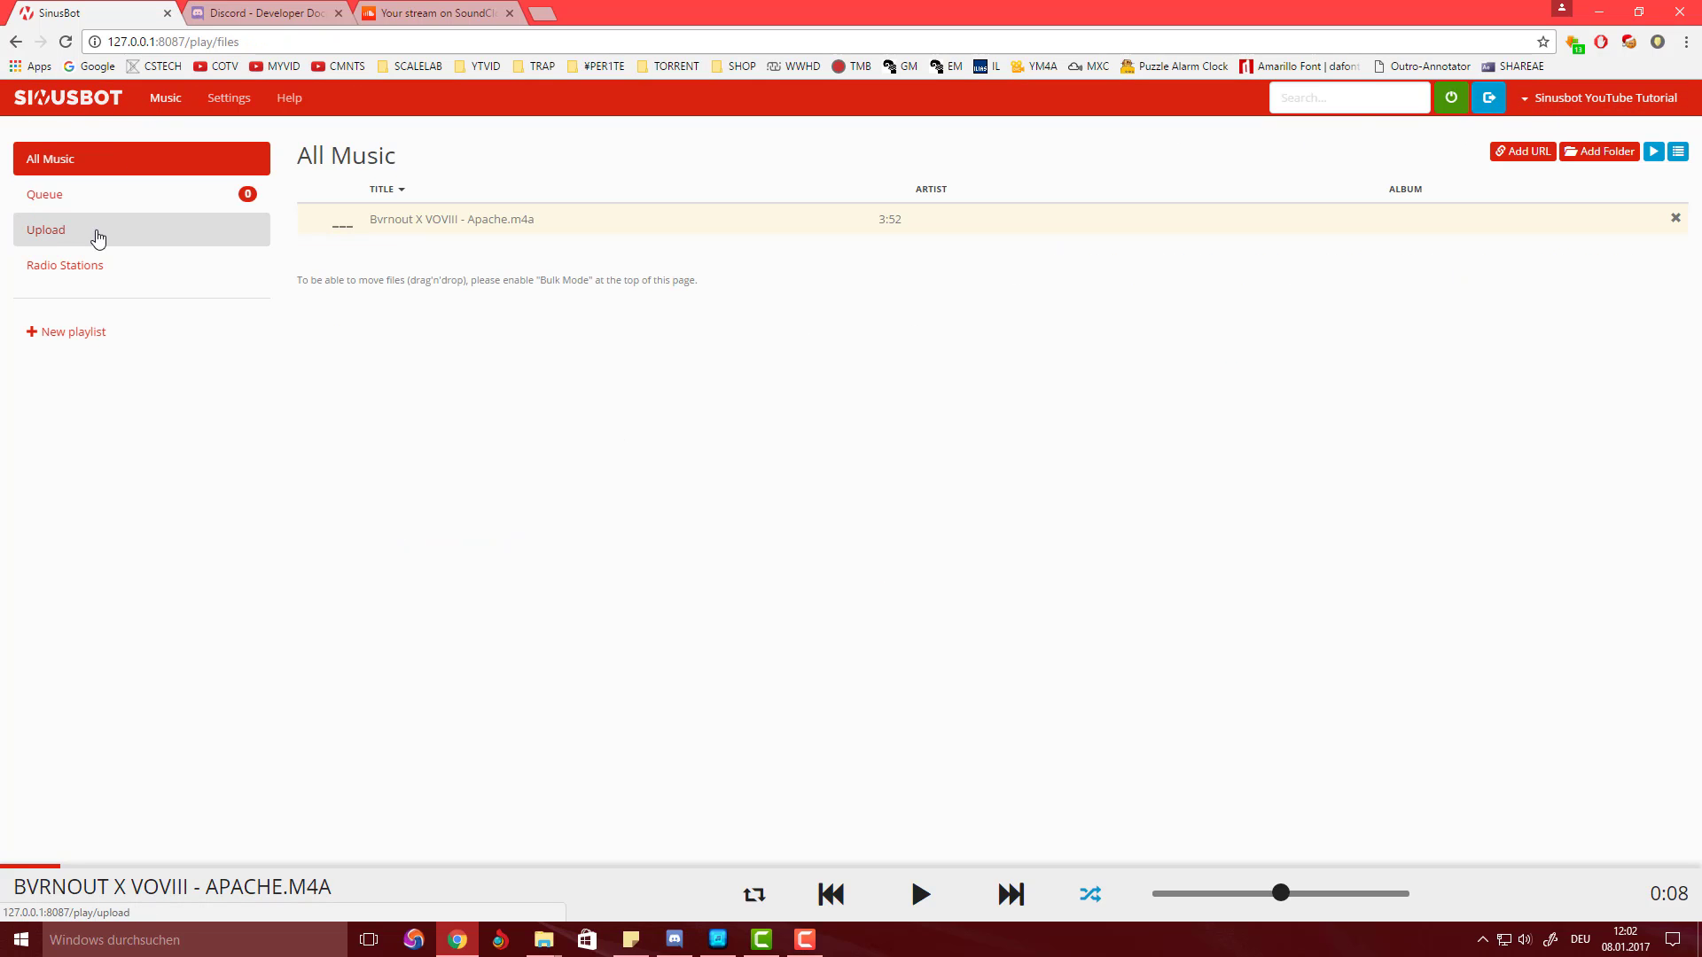
pyautogui.click(222, 229)
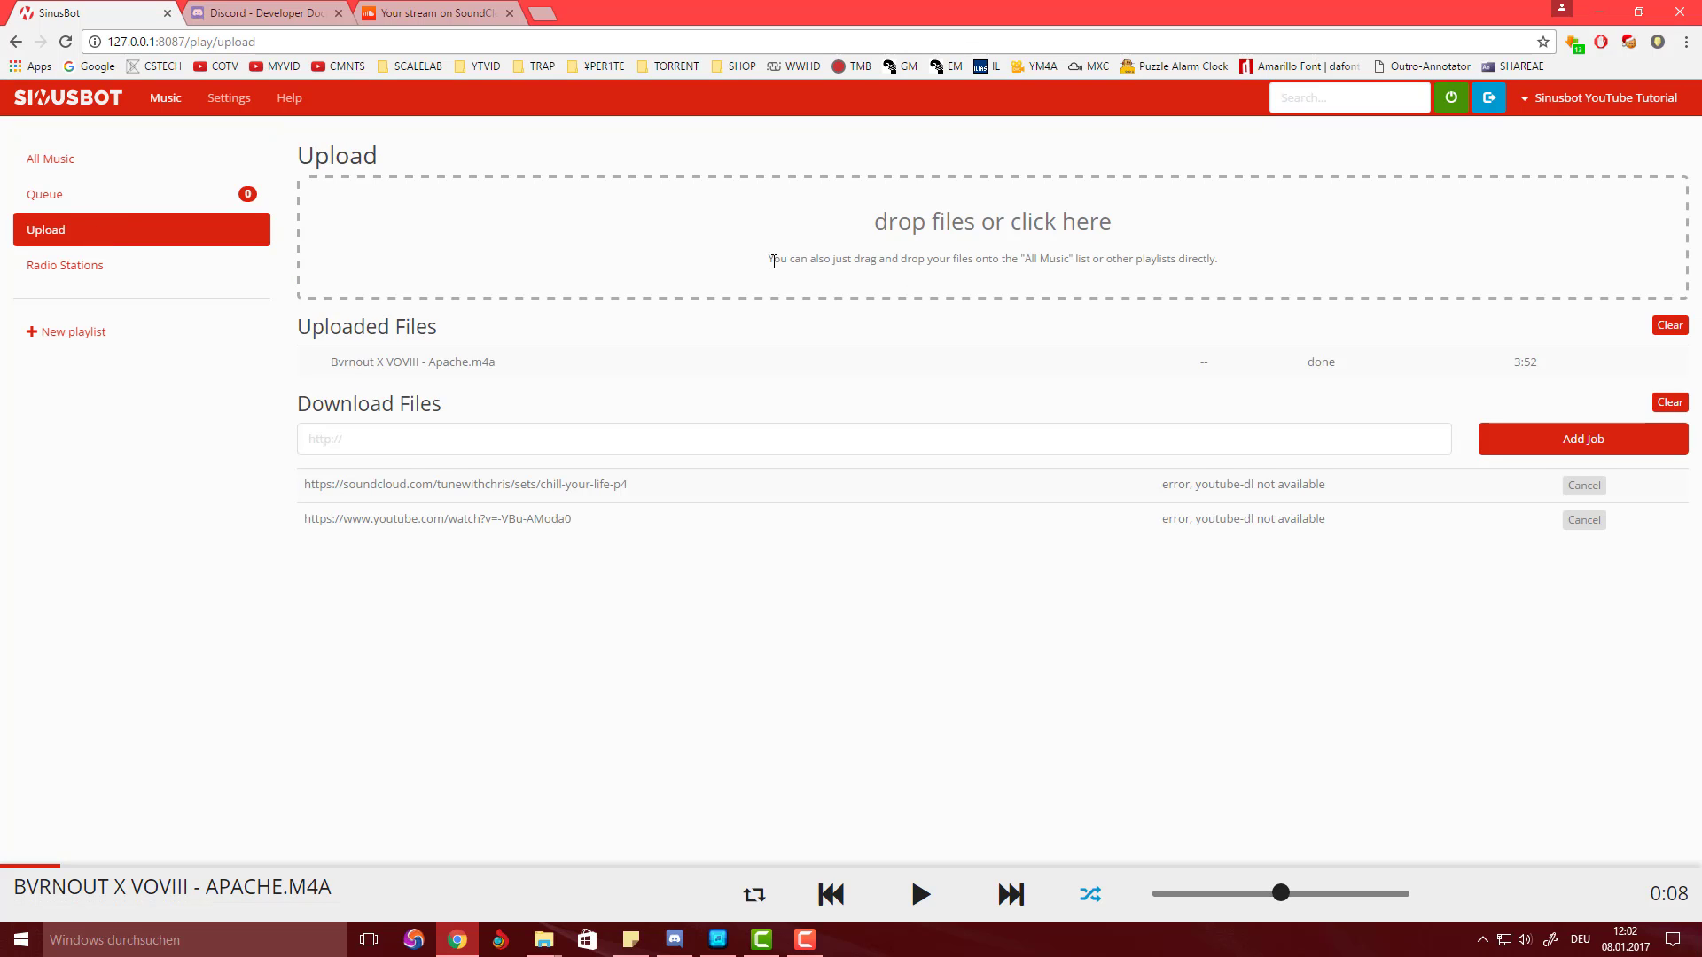
pyautogui.moveTo(776, 259); pyautogui.dragTo(1312, 266)
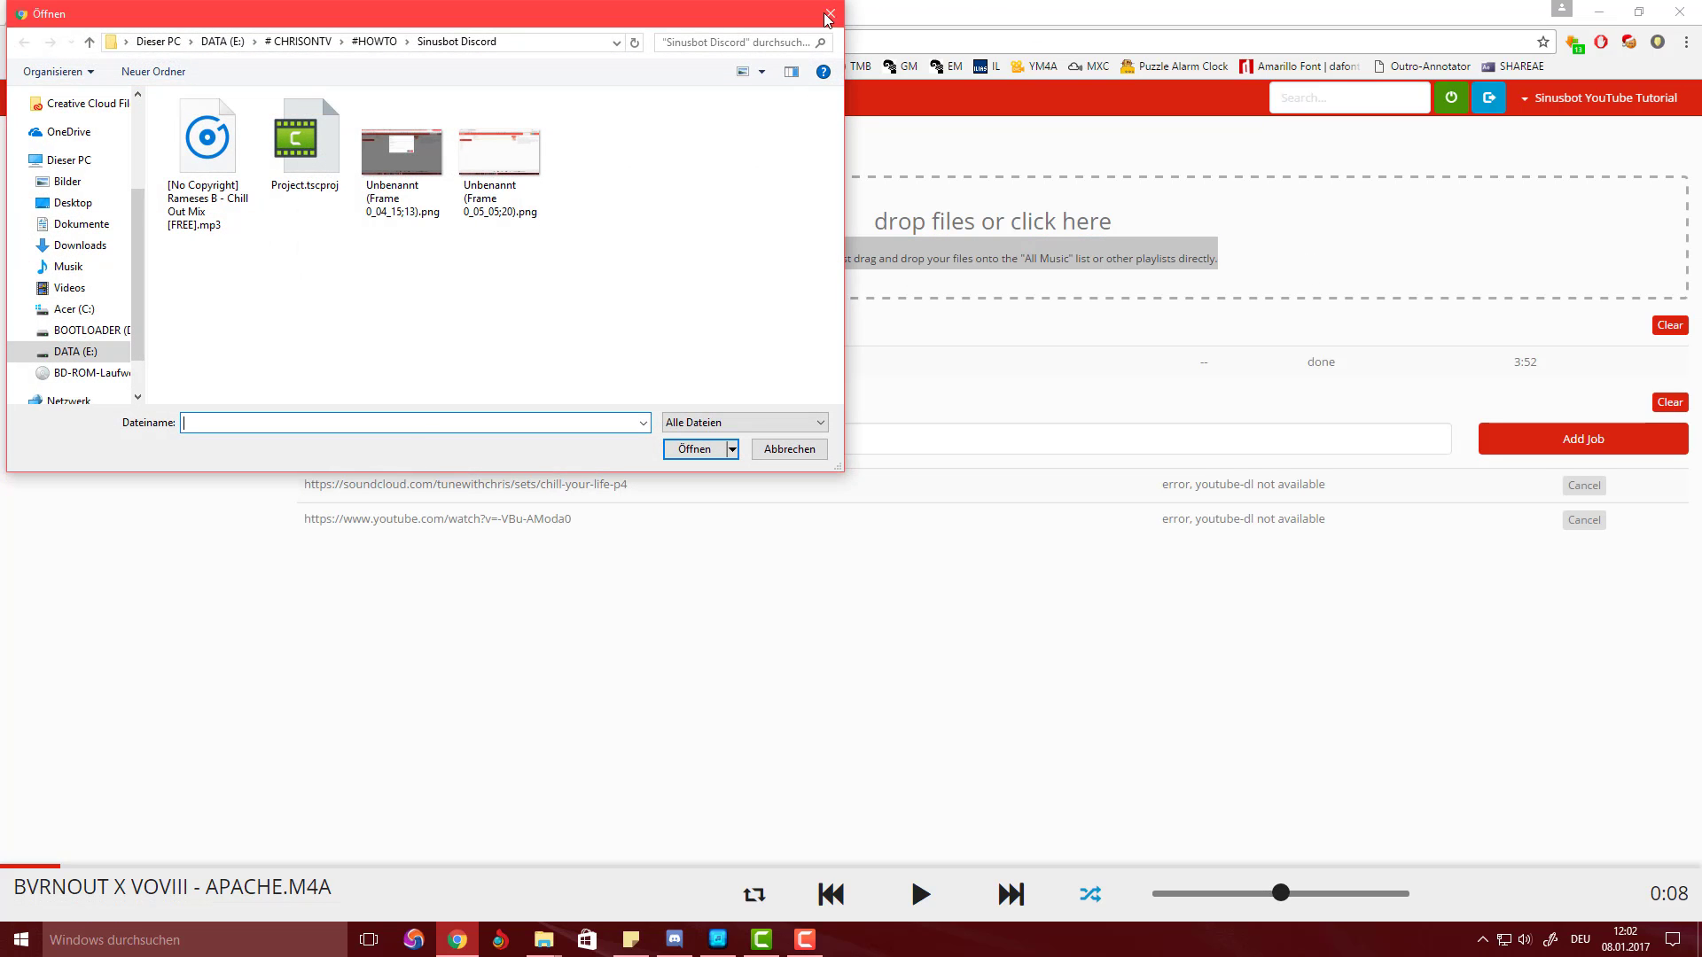
pyautogui.press('Escape')
pyautogui.click(1285, 269)
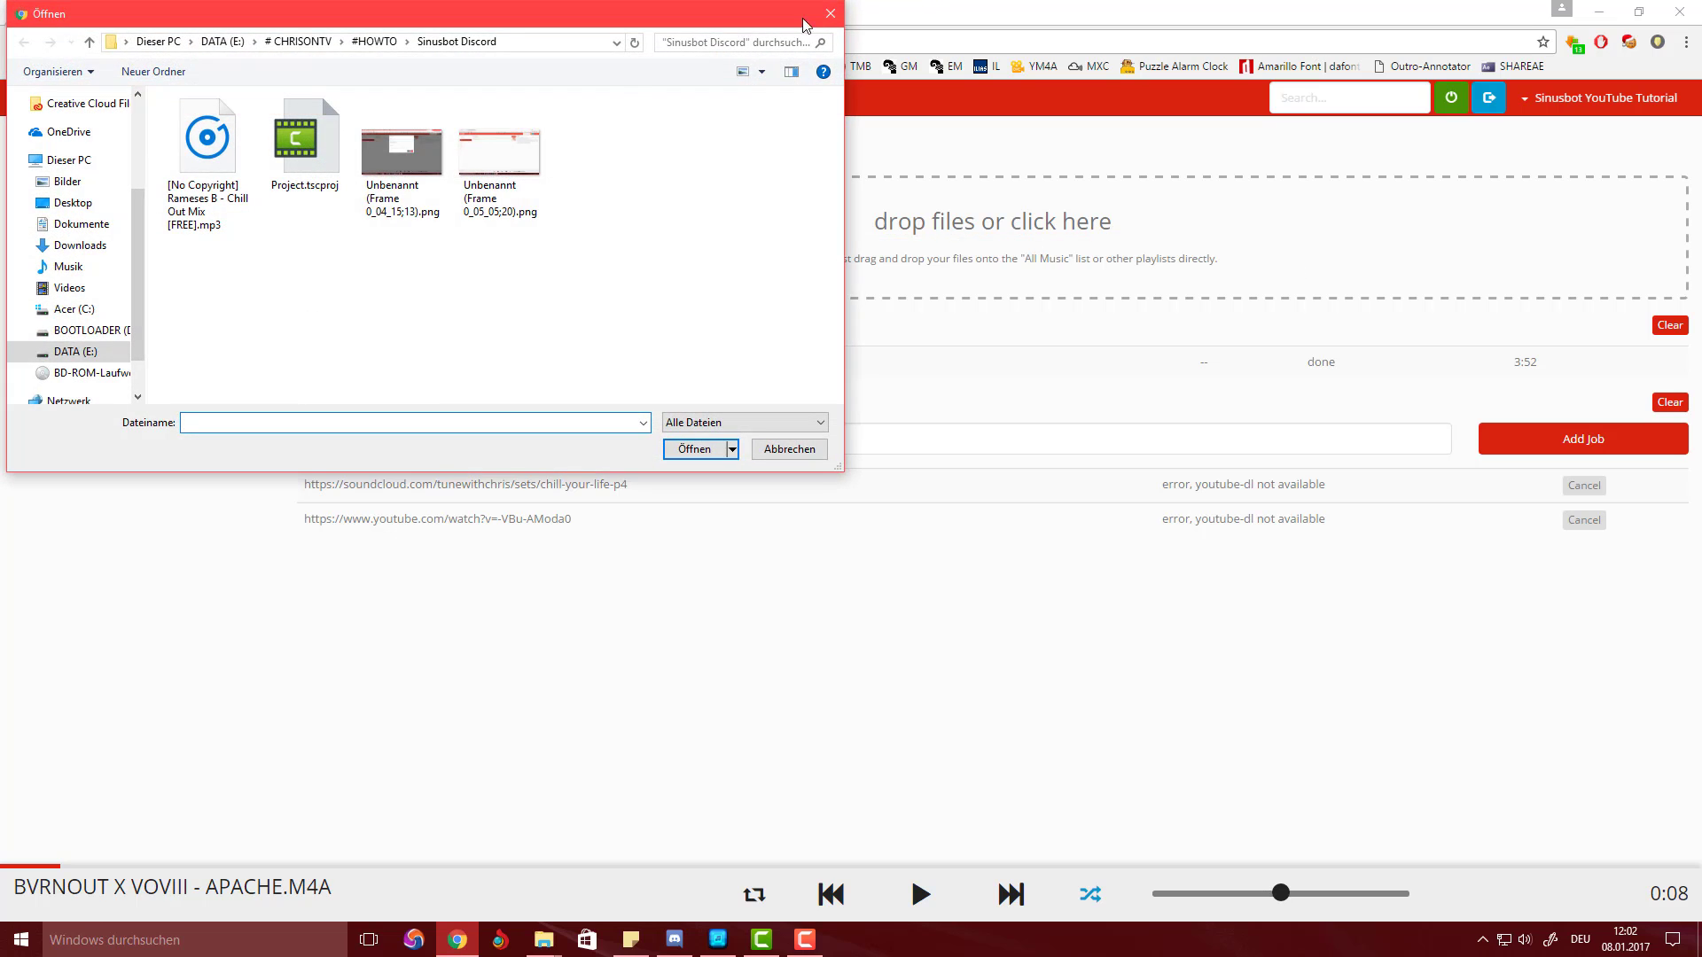
pyautogui.click(830, 14)
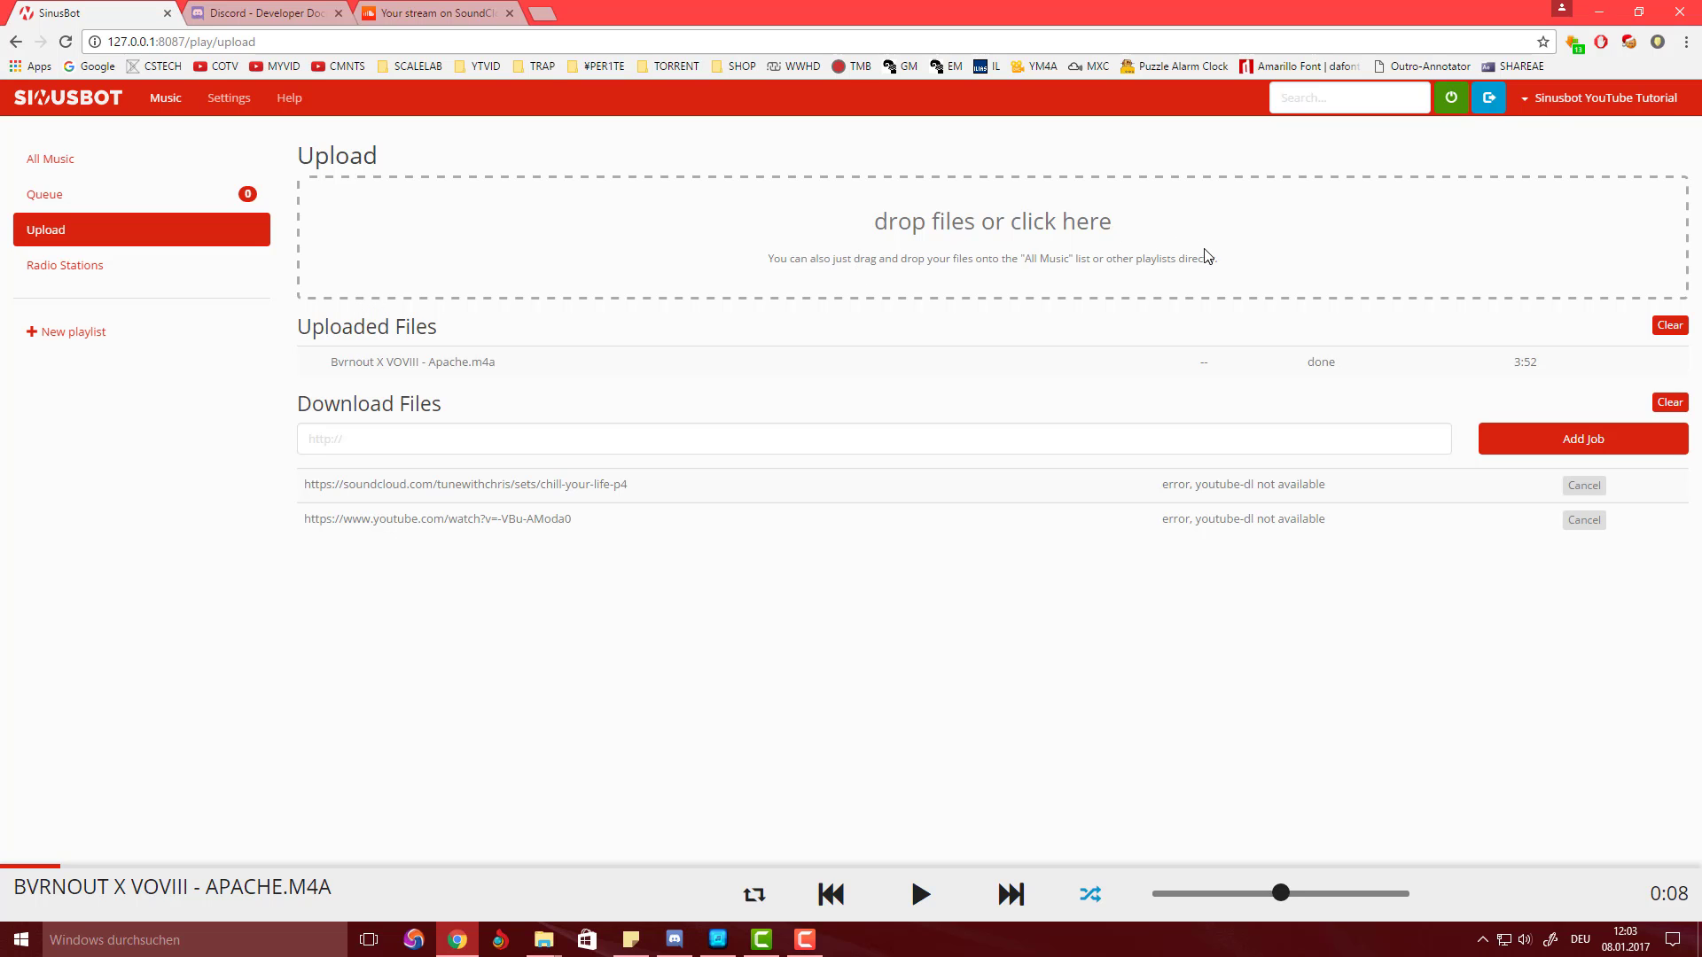
pyautogui.click(1117, 256)
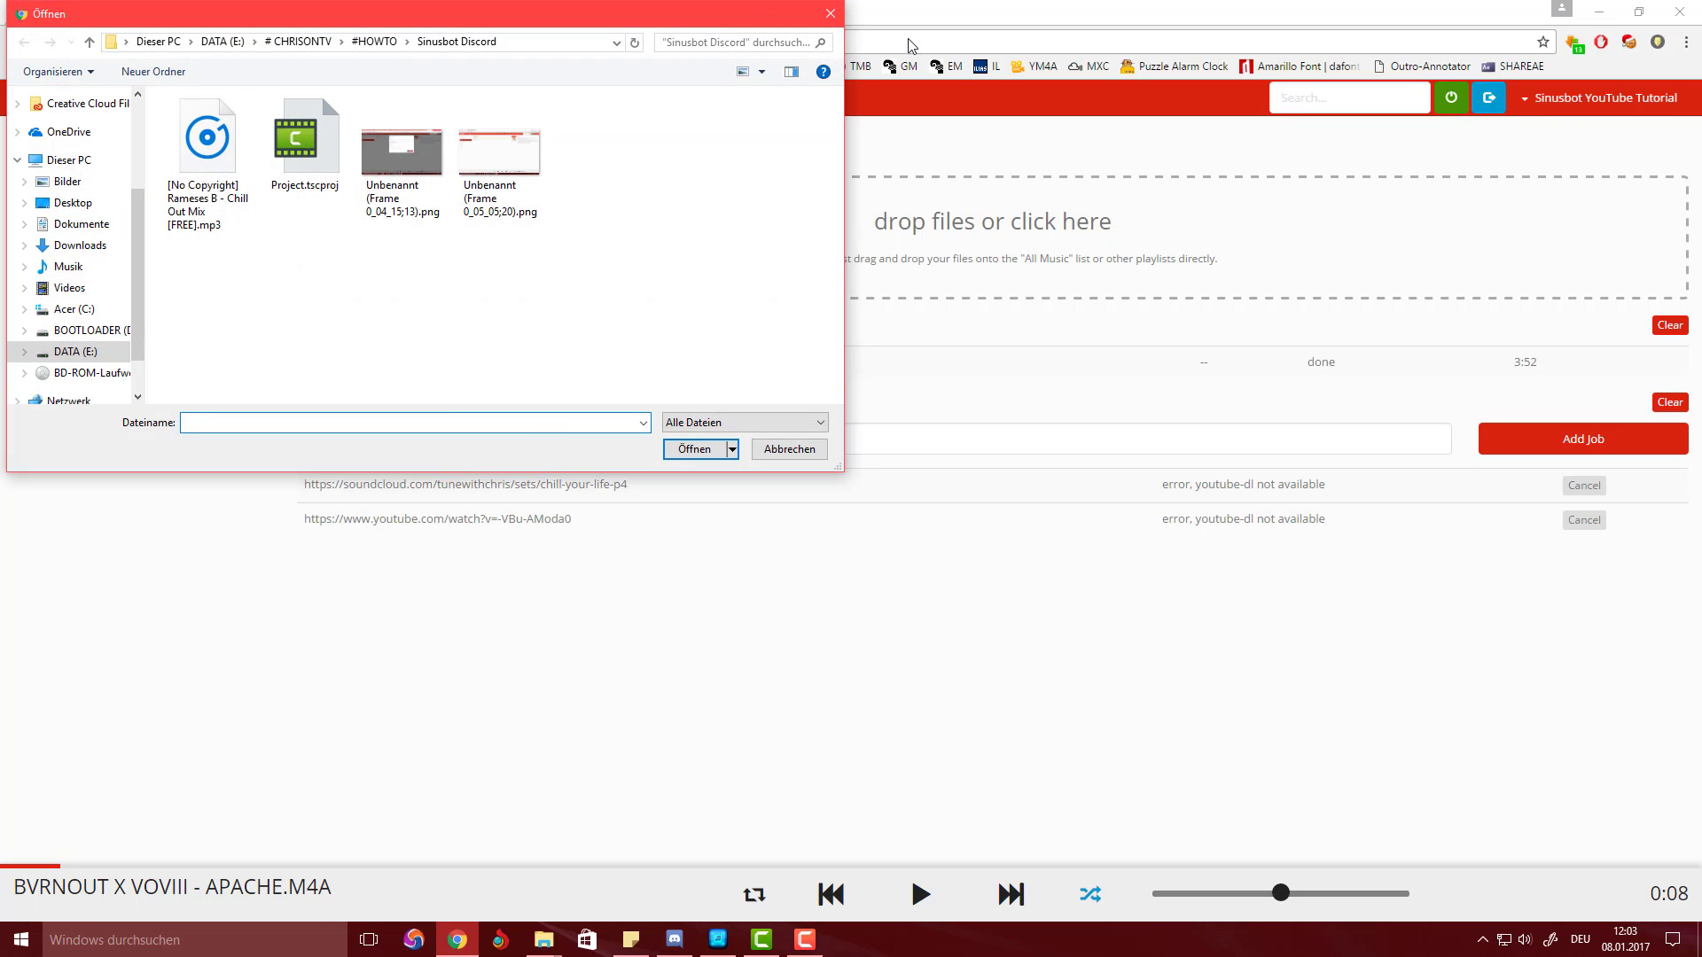
pyautogui.click(830, 13)
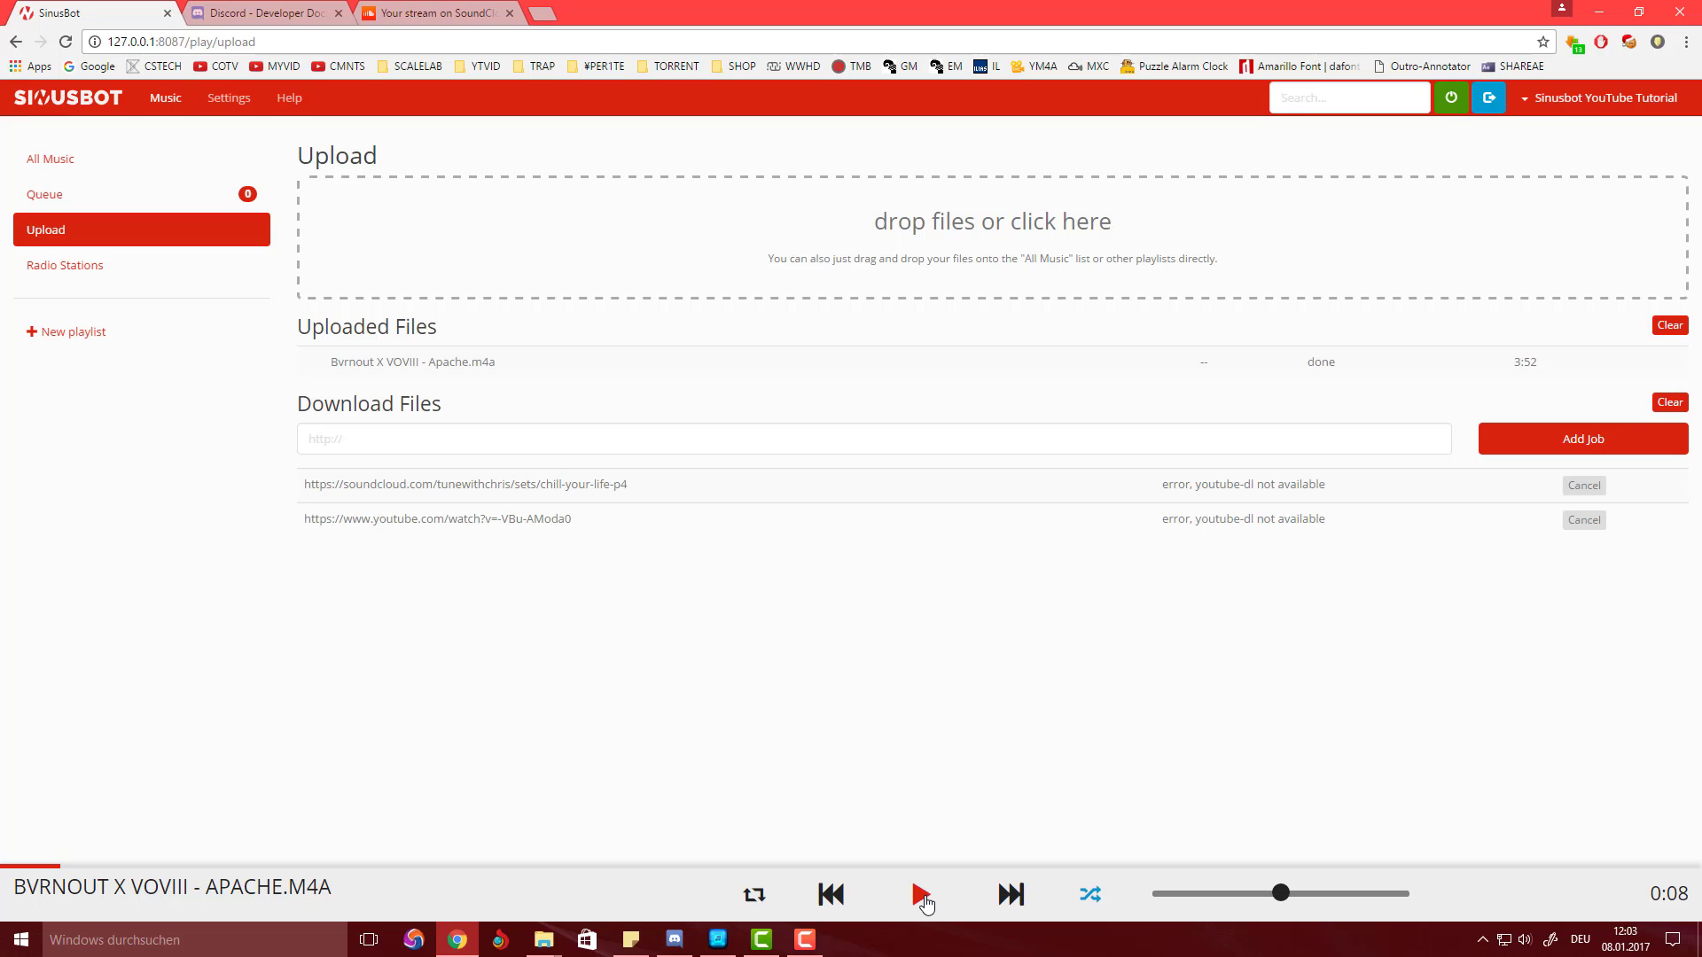
# Step: Play the Bvrnout X VOVIII - Apache track, and switch to Discord to view the bot's profile in the General voice channel
pyautogui.click(921, 896)
pyautogui.click(673, 940)
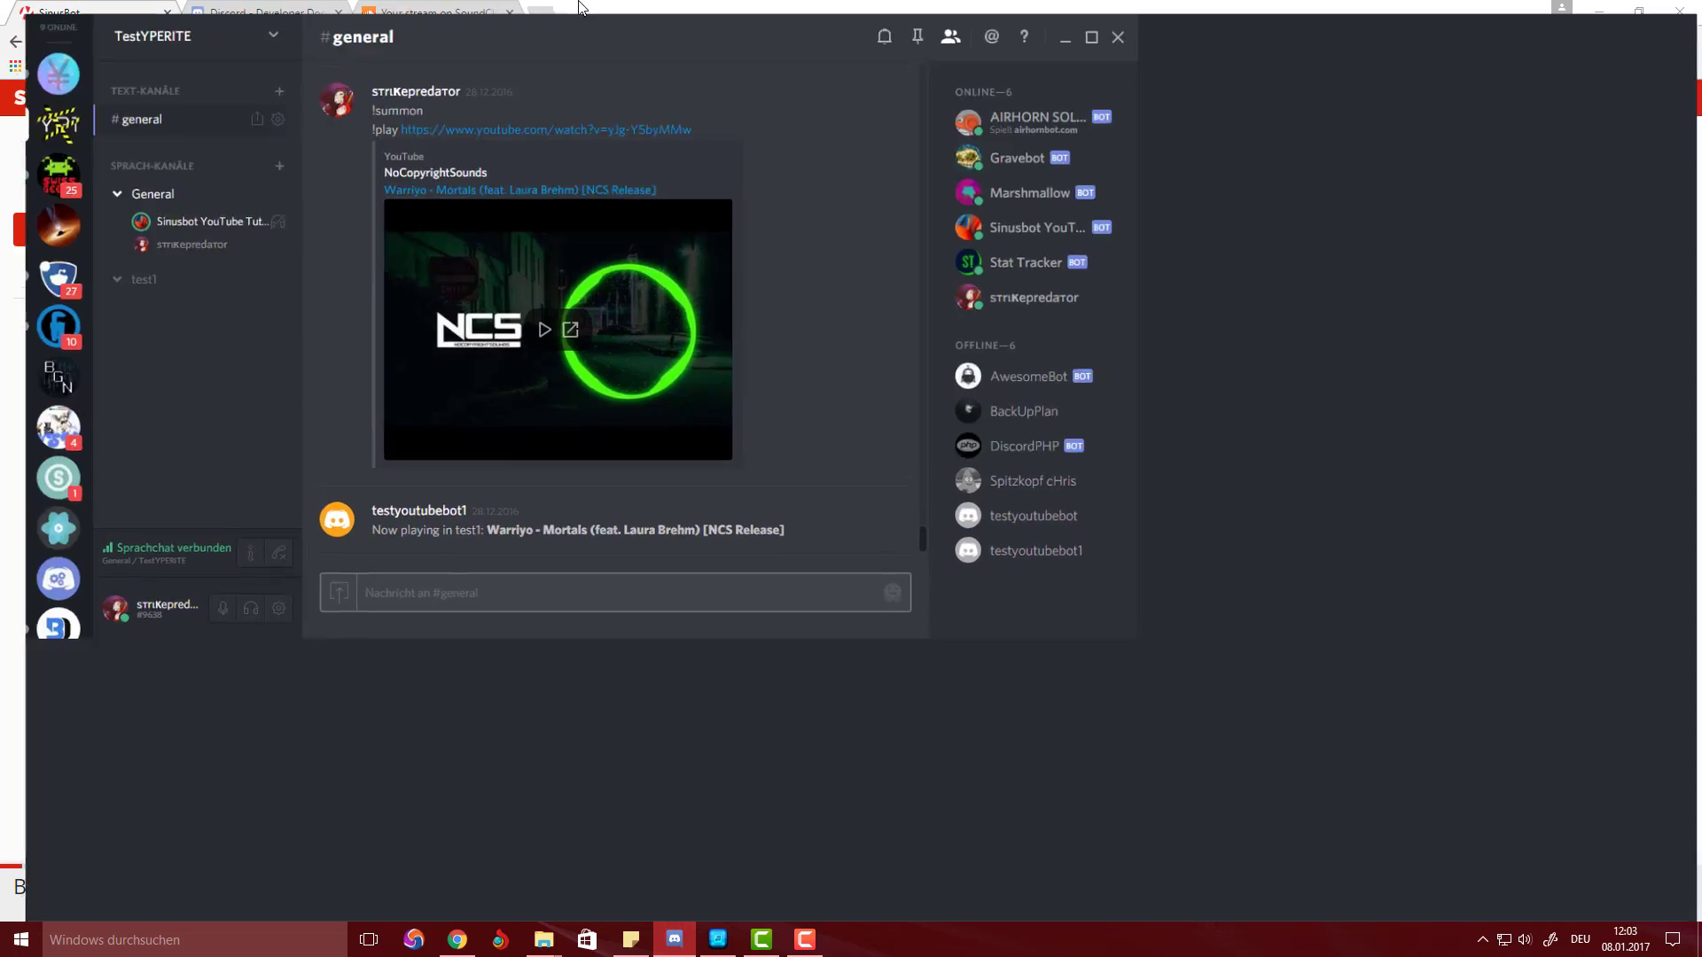
pyautogui.click(175, 214)
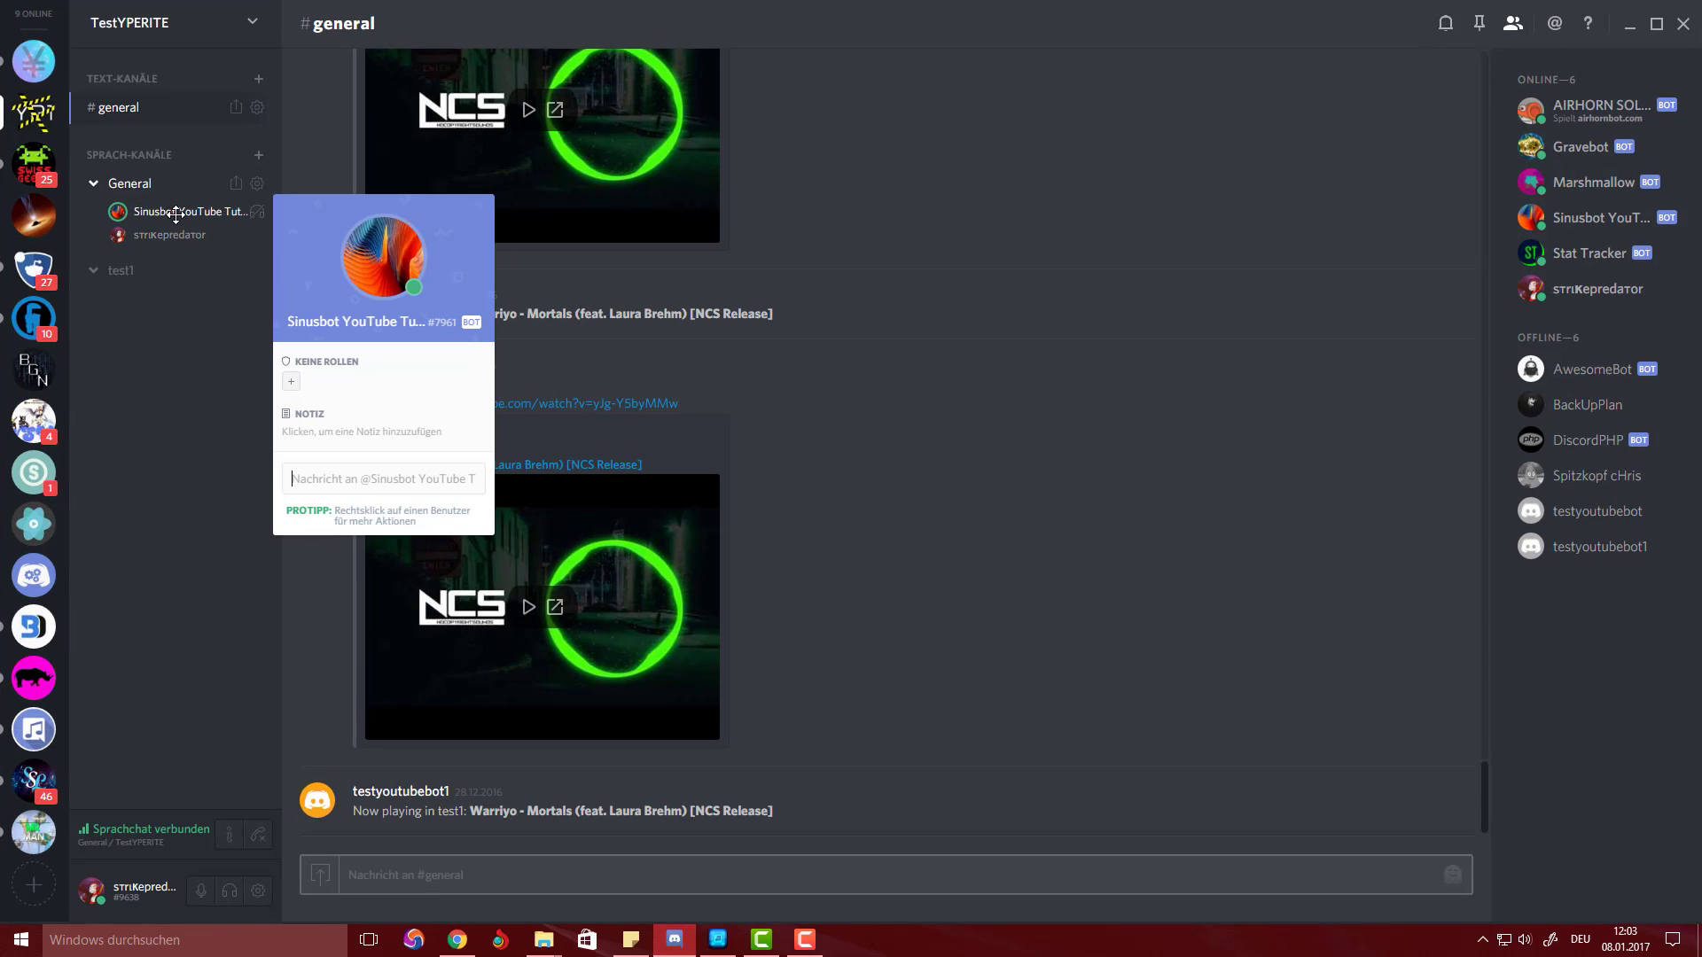
# Step: Switch to SinusBot in the browser and skip the playing Apache track ahead to about the one-minute mark
pyautogui.rightClick(176, 213)
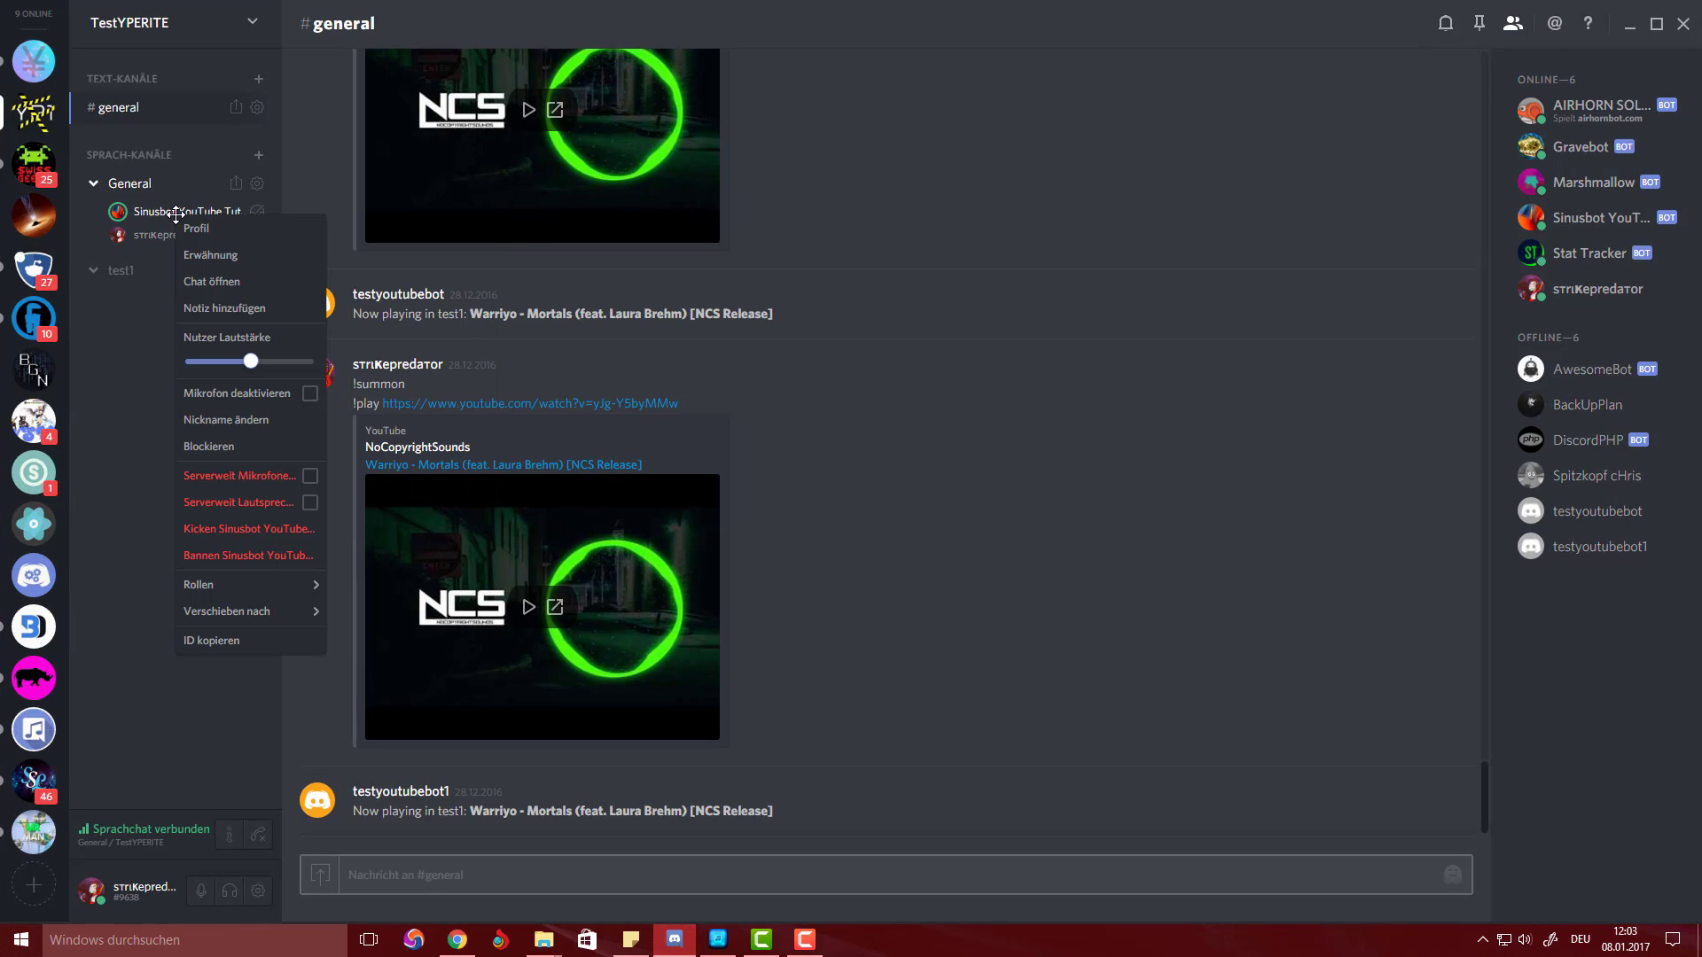
pyautogui.click(1103, 353)
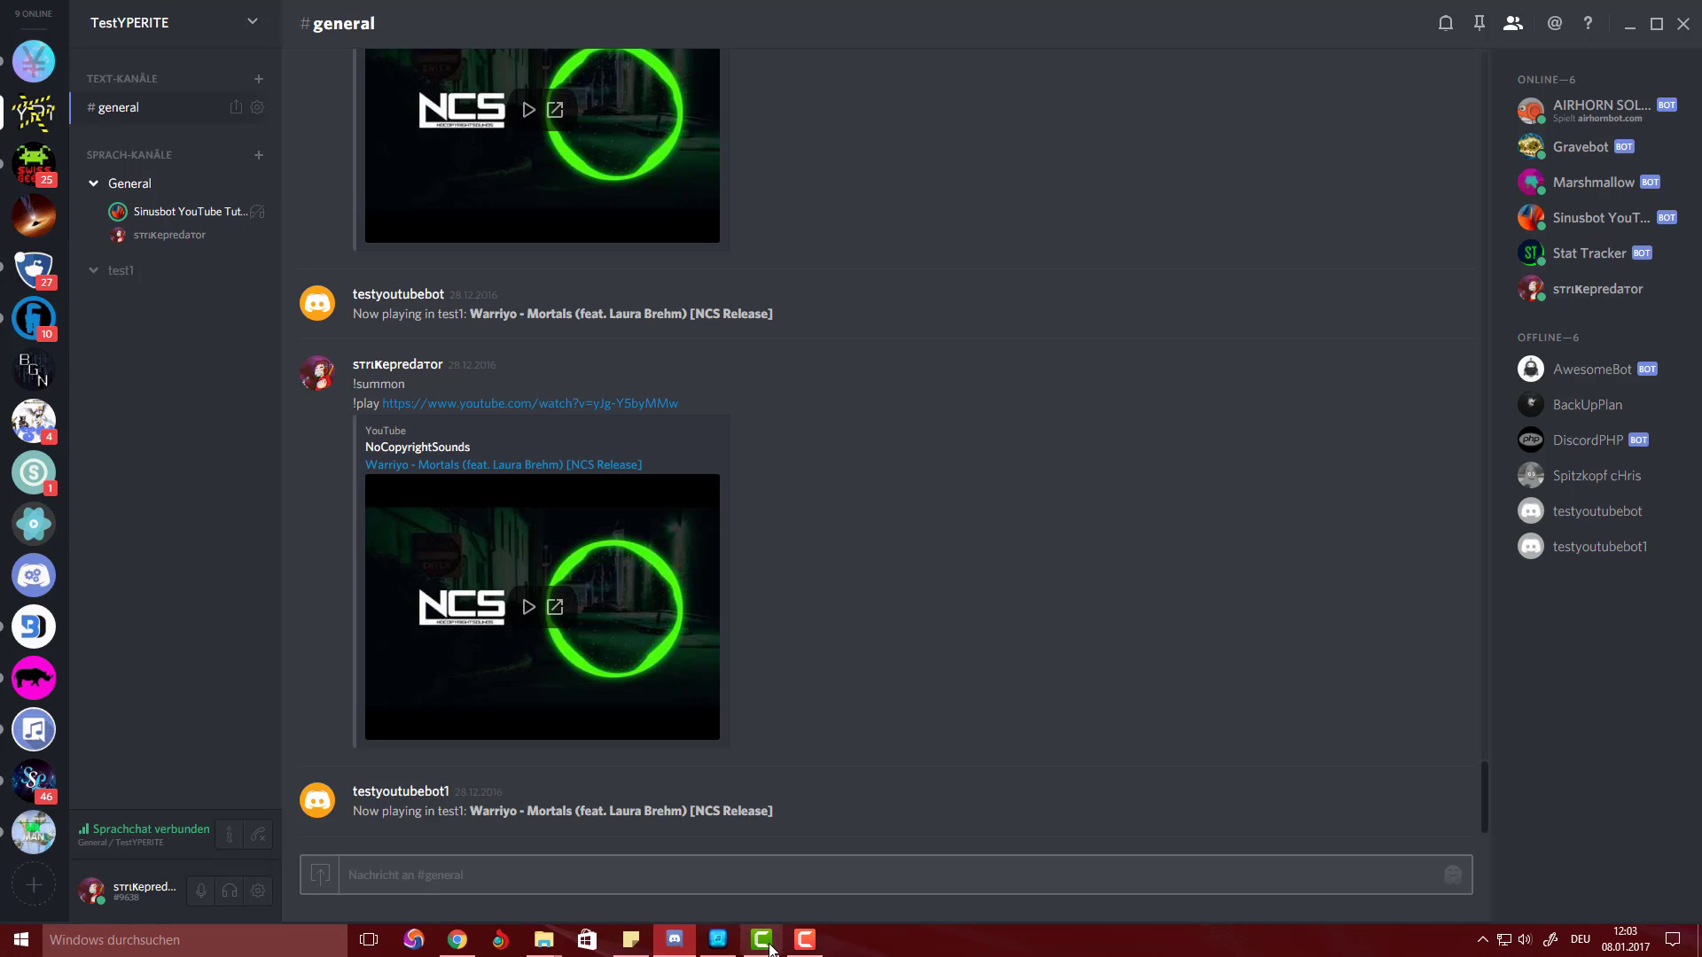
pyautogui.moveTo(457, 939)
pyautogui.click(382, 880)
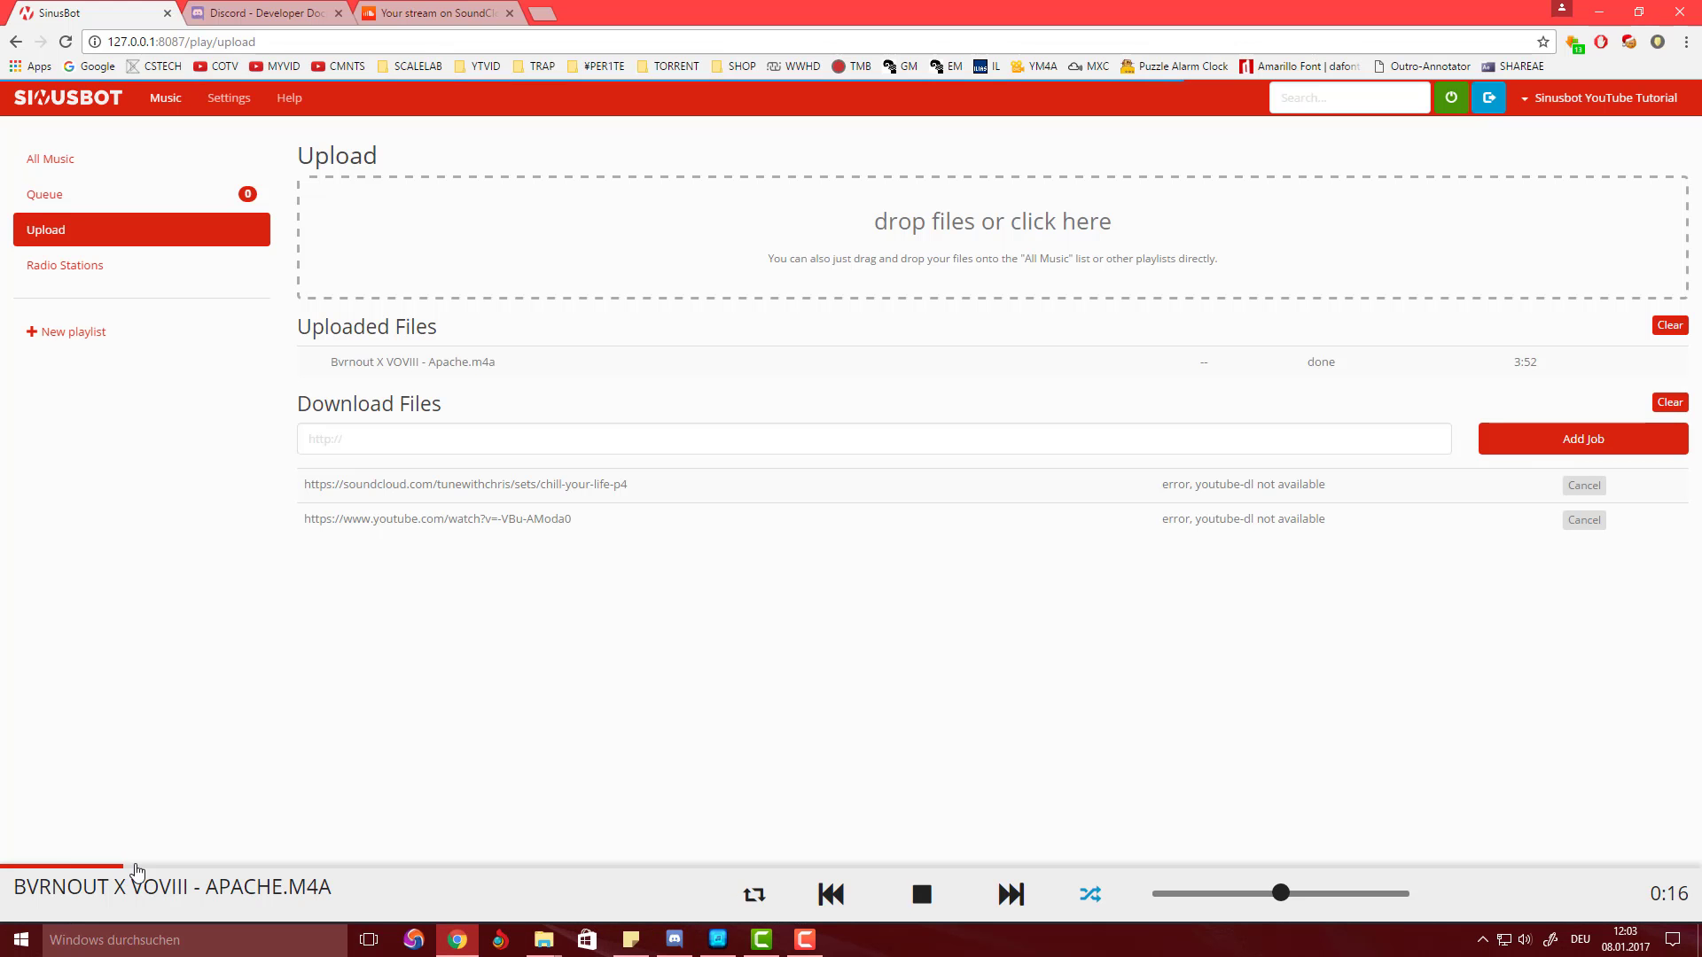
pyautogui.click(247, 868)
pyautogui.click(446, 868)
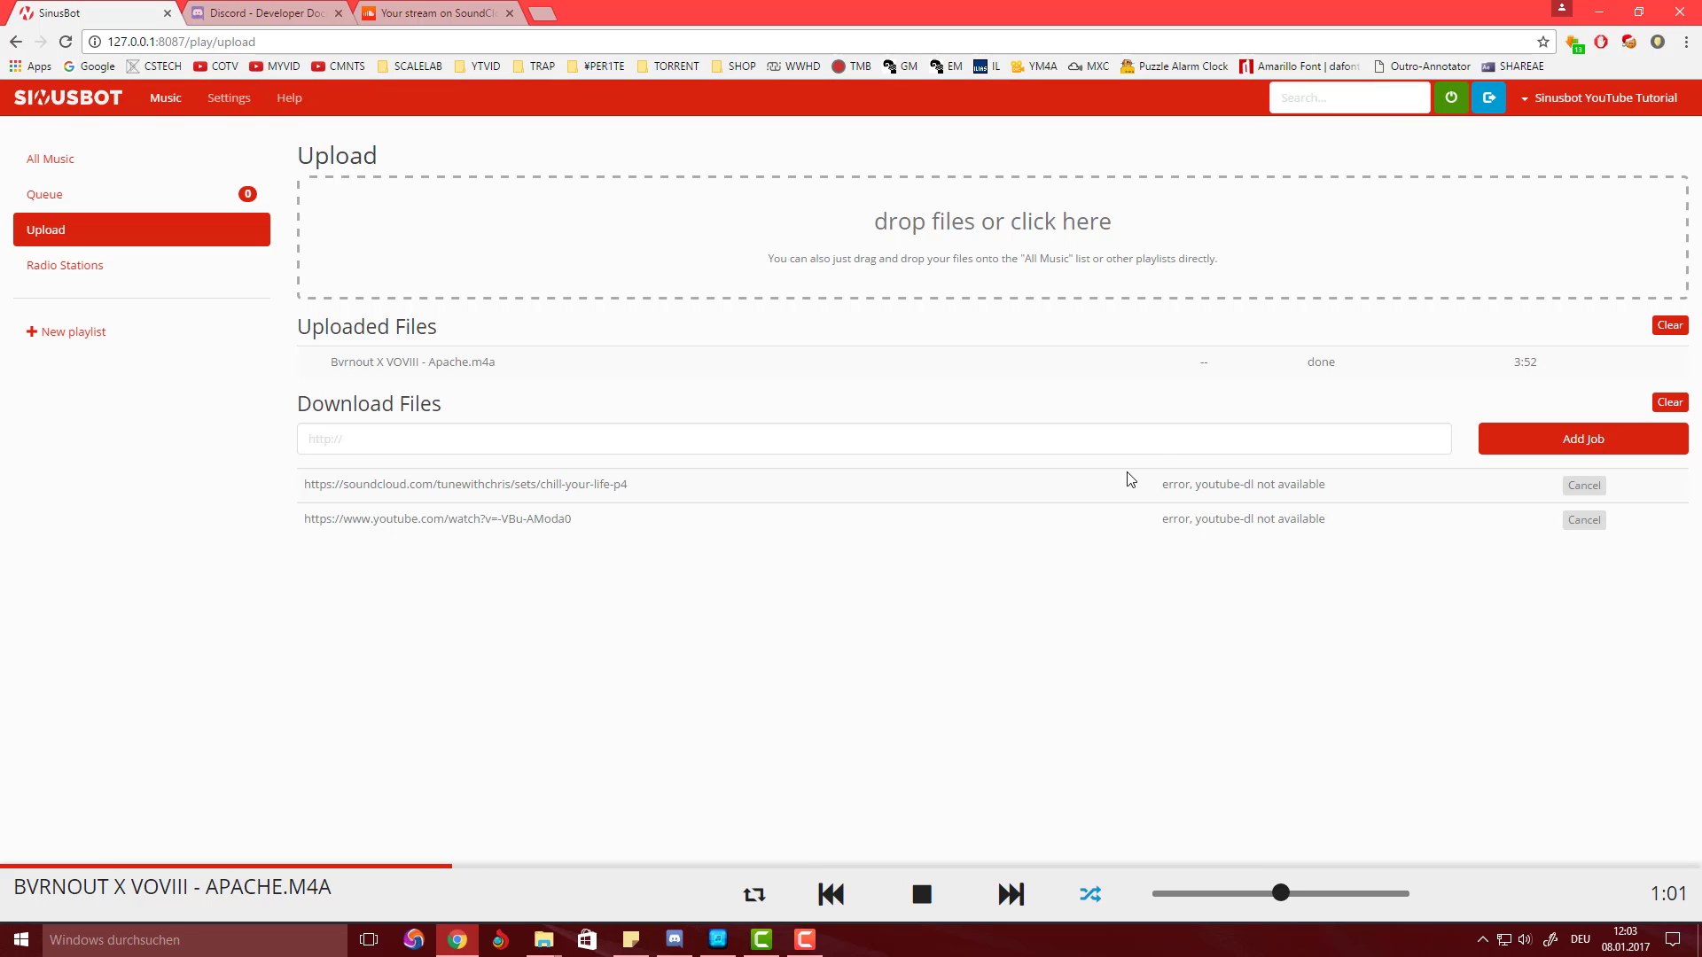
# Step: Switch to Discord and set the bot's user volume in the General voice channel to 16%
pyautogui.click(1599, 12)
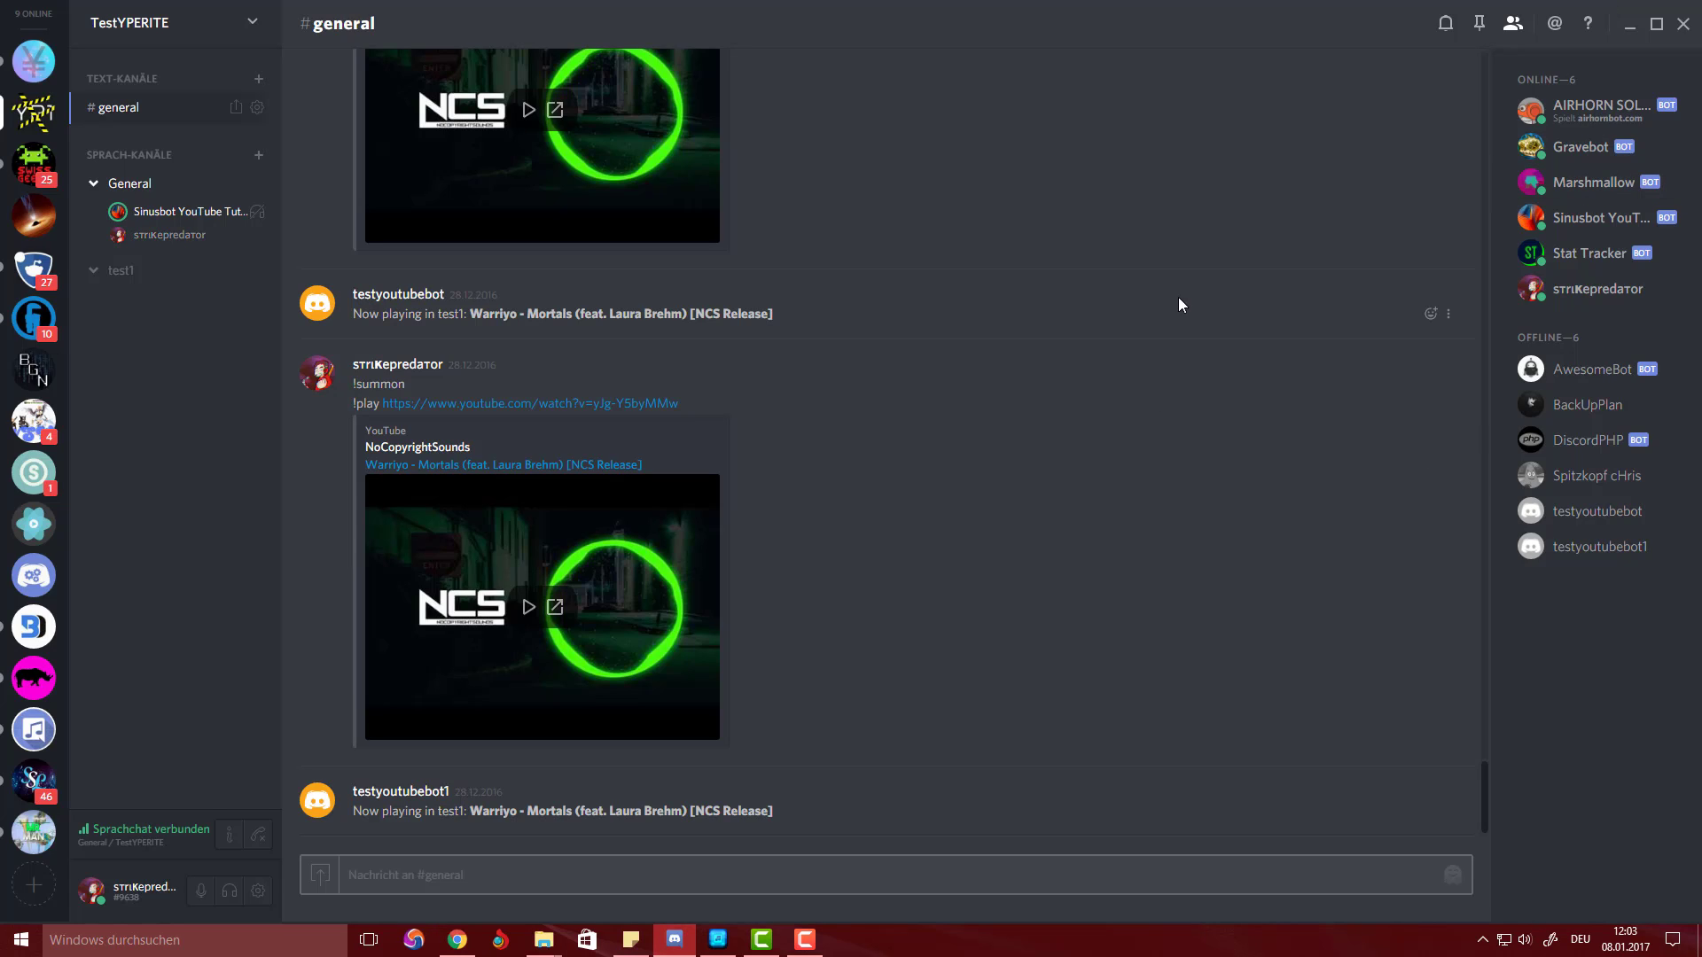
pyautogui.rightClick(229, 216)
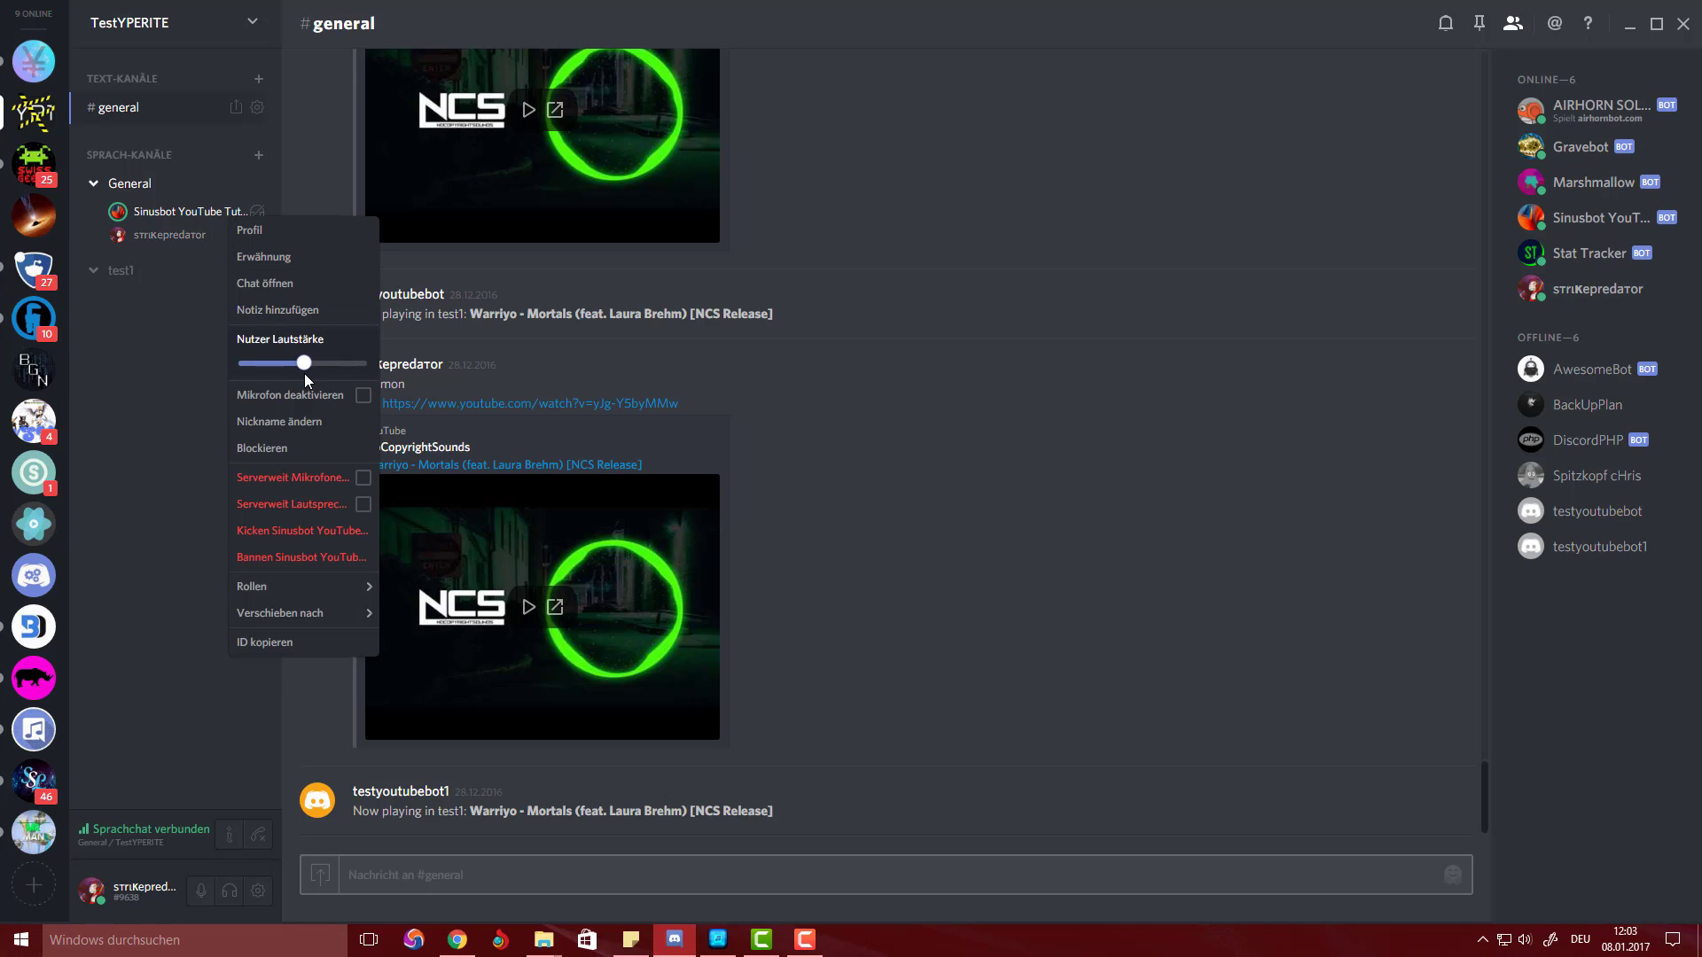
pyautogui.moveTo(304, 363); pyautogui.dragTo(257, 363)
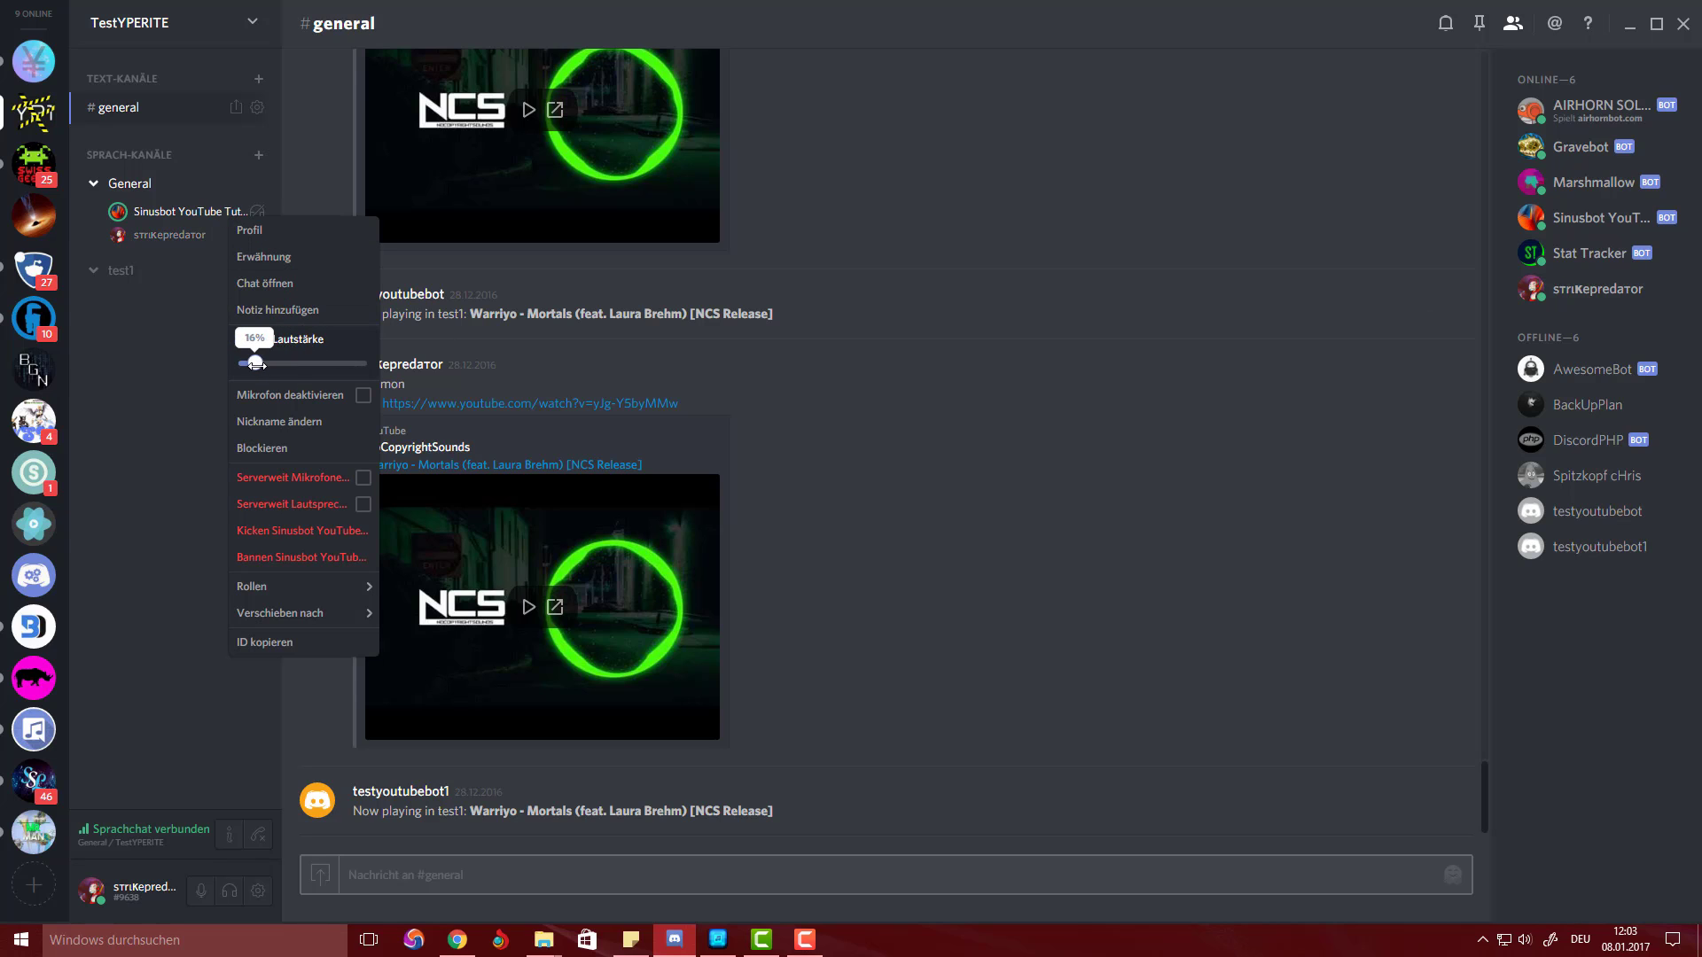
pyautogui.click(907, 764)
# Step: Return to SinusBot in the browser and look through the list of available radio stations
pyautogui.click(459, 937)
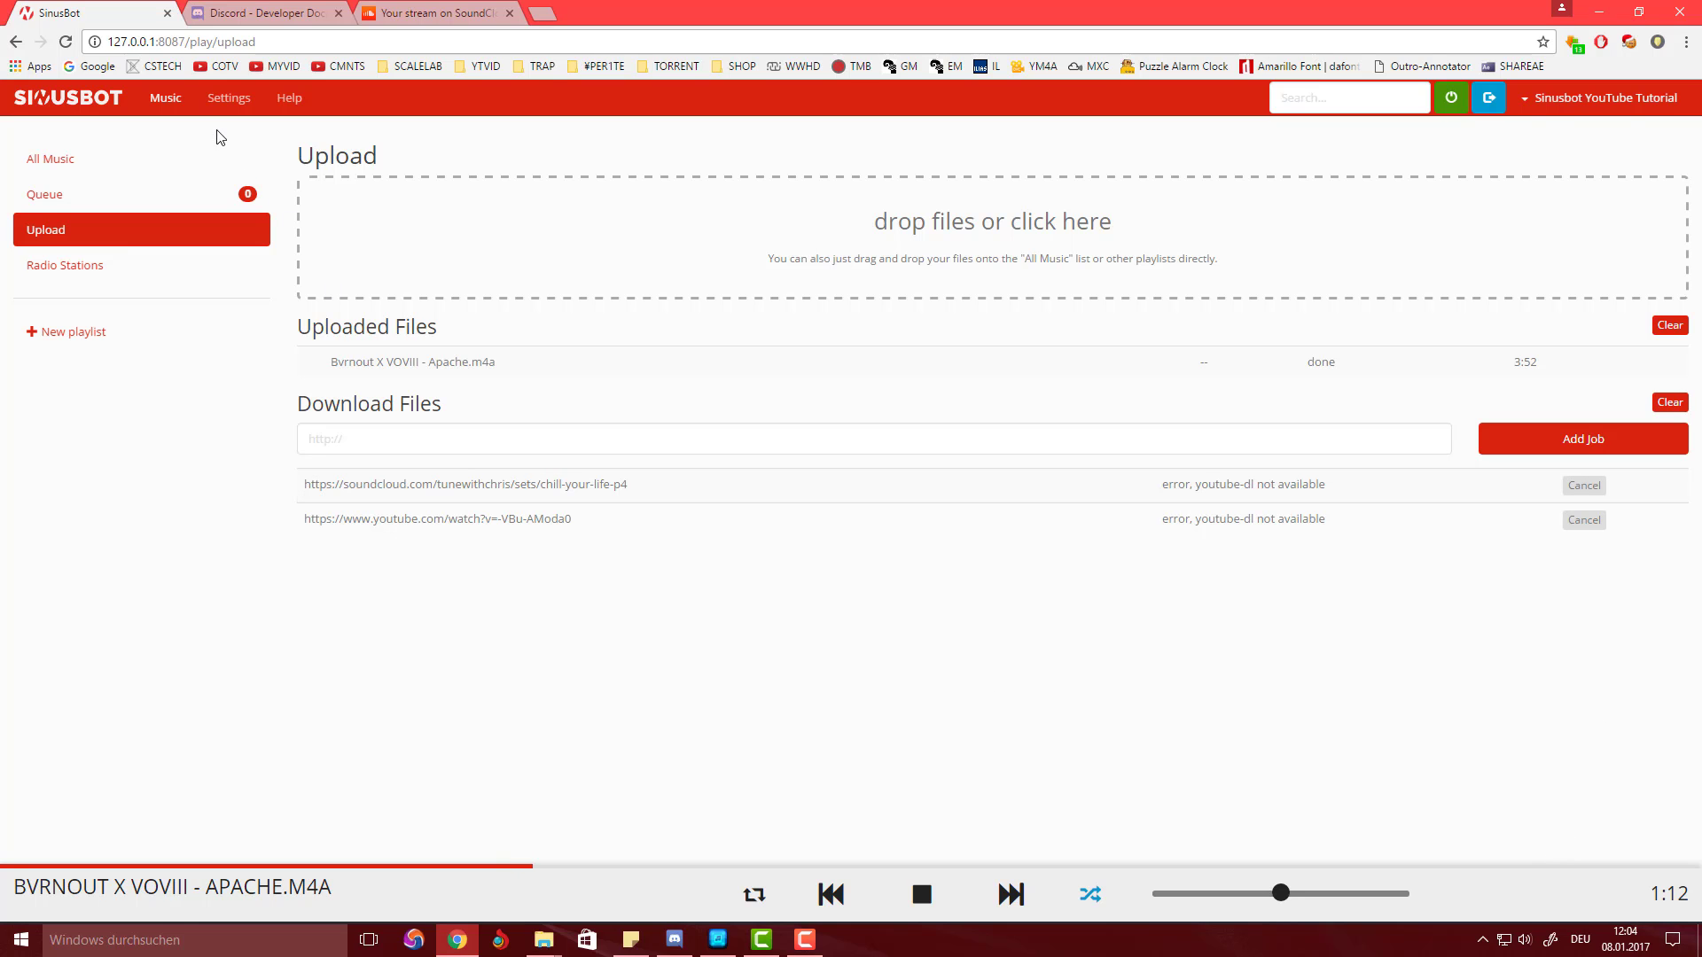
pyautogui.click(187, 281)
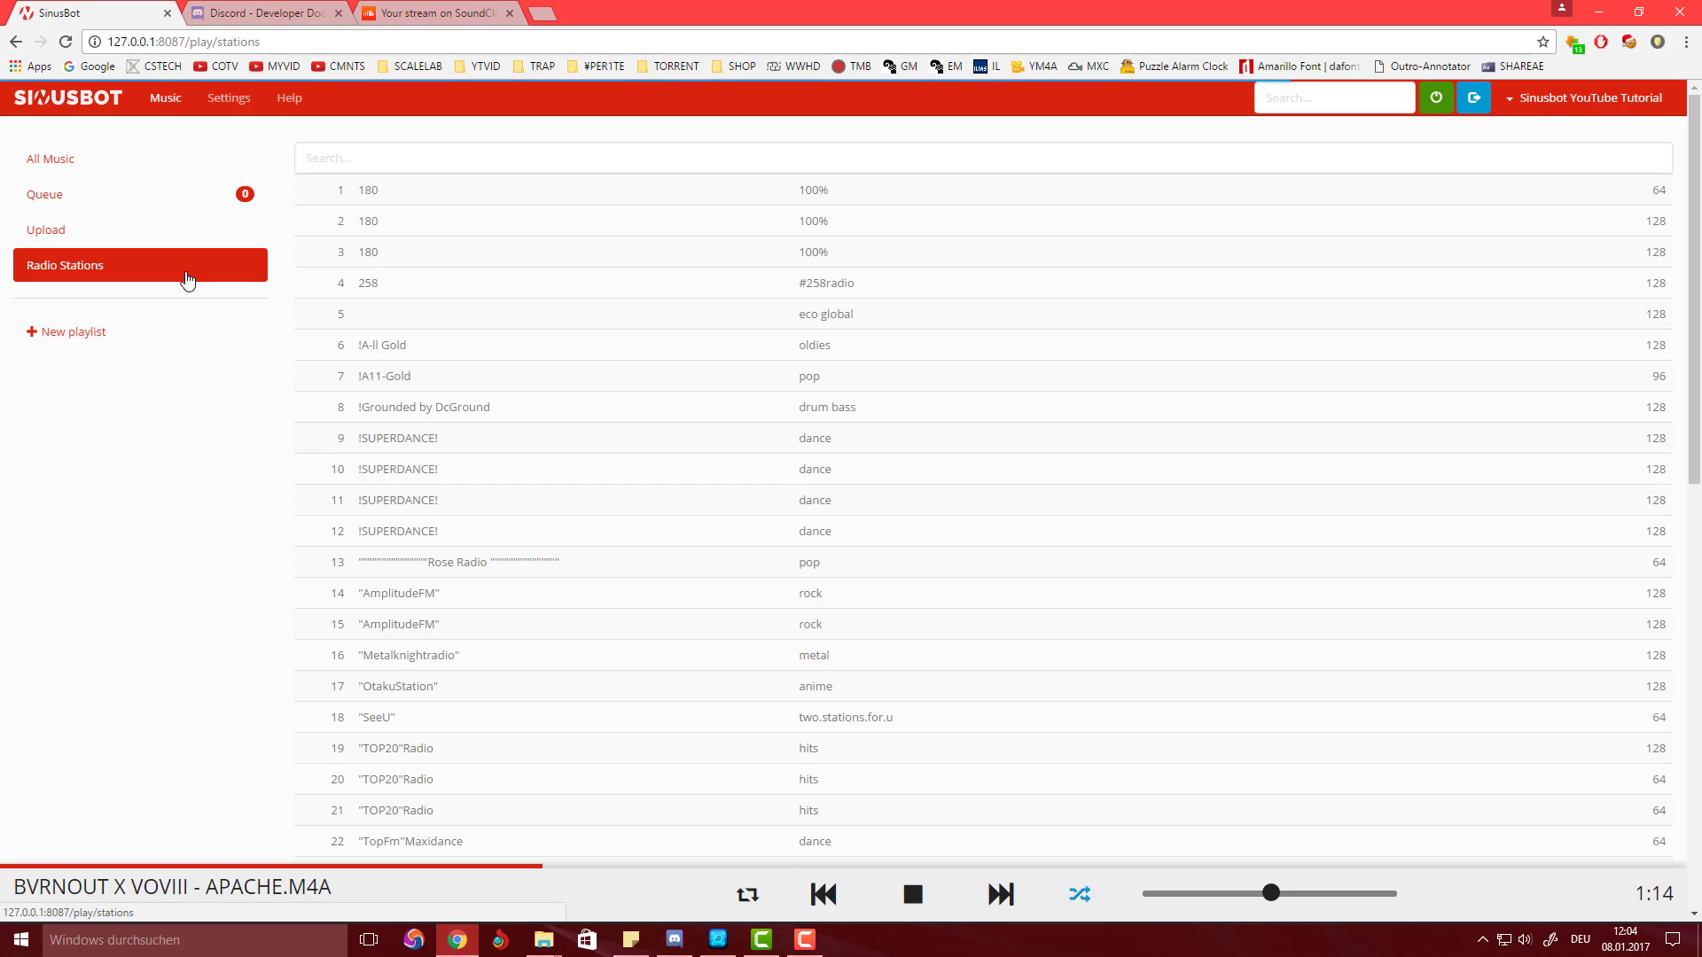
pyautogui.scroll(-5, 533, 449)
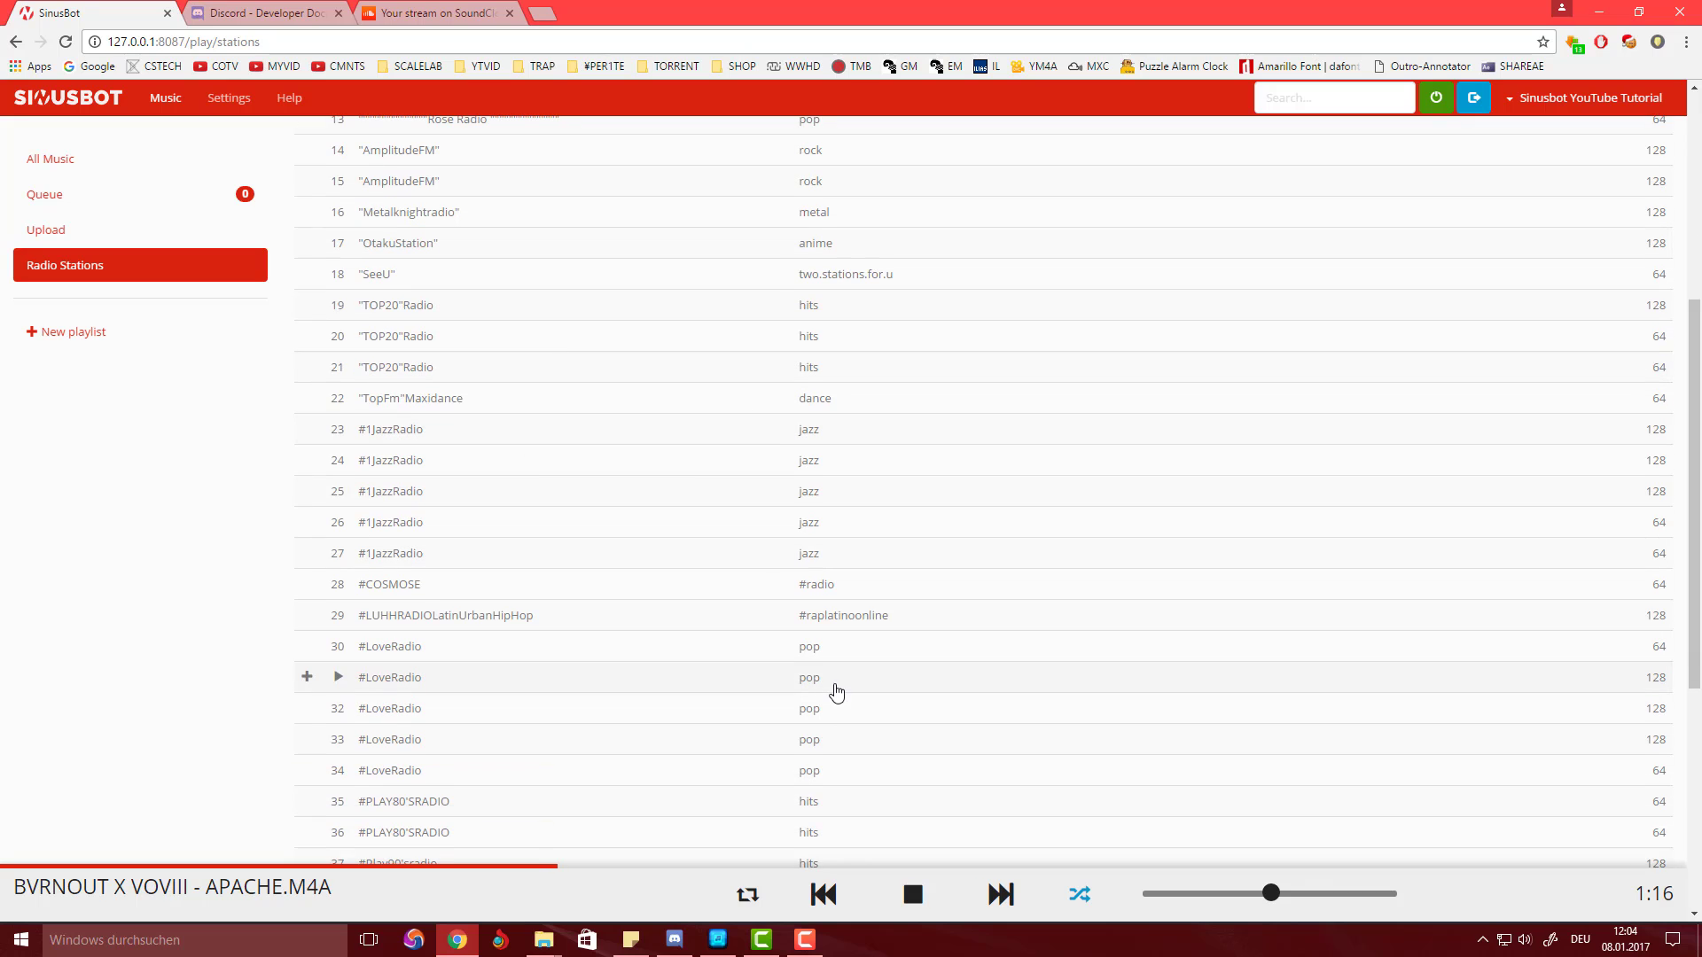
pyautogui.scroll(-4, 487, 493)
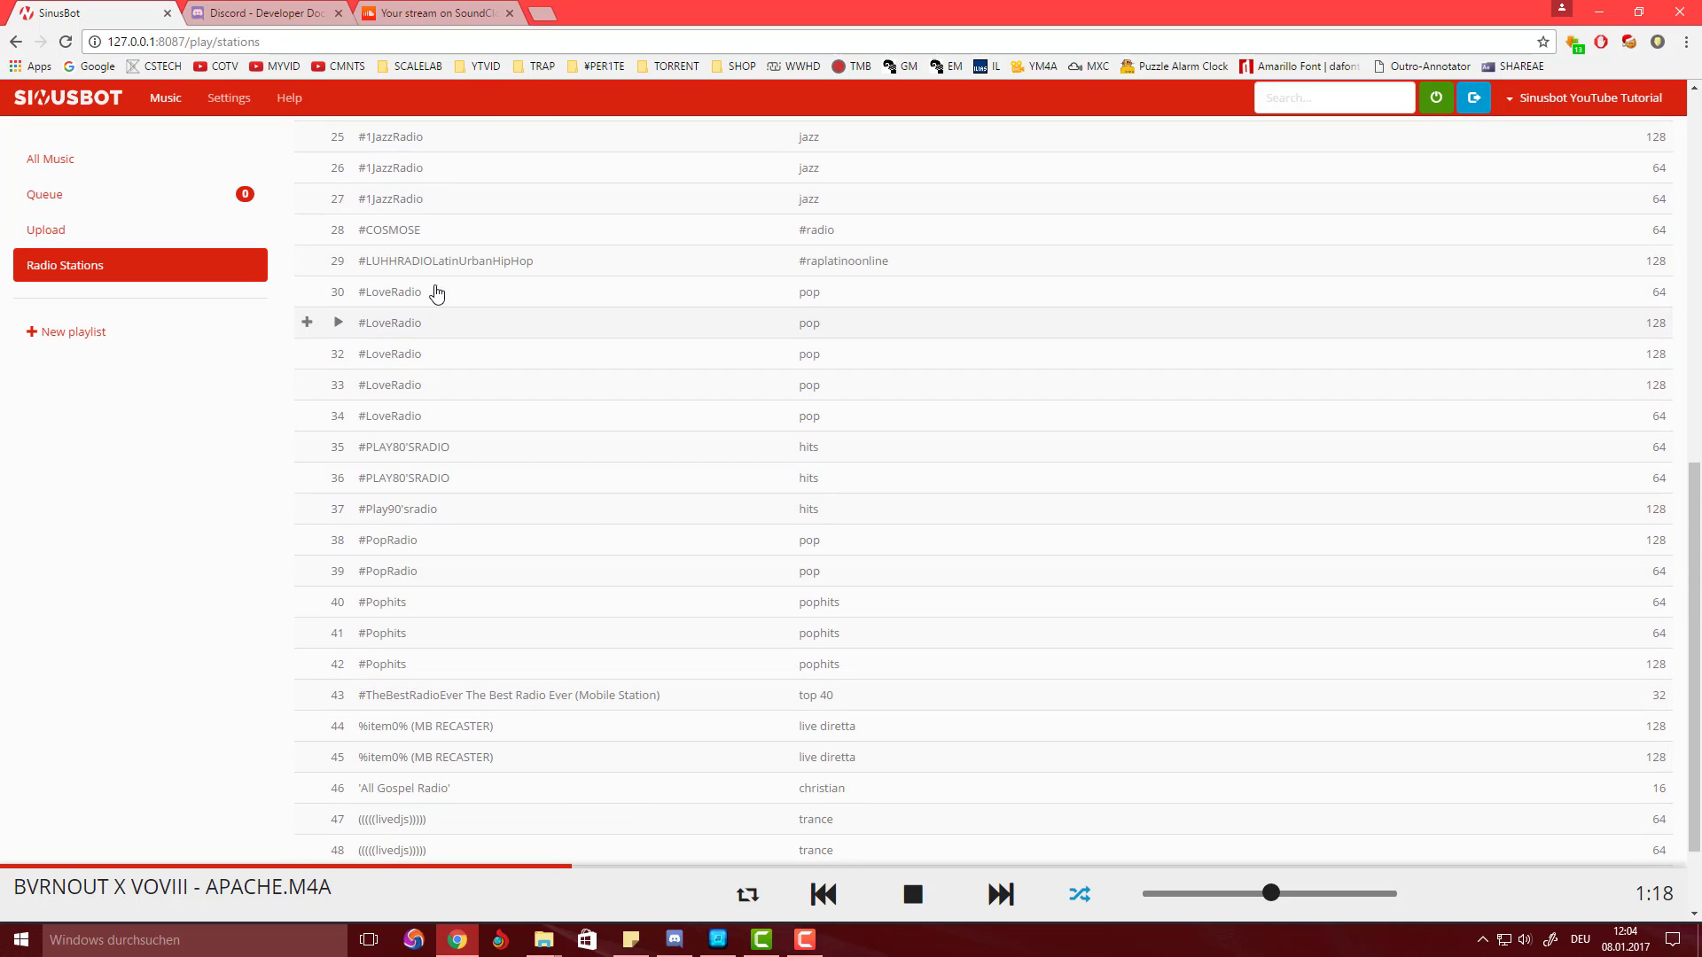
pyautogui.scroll(-2, 600, 536)
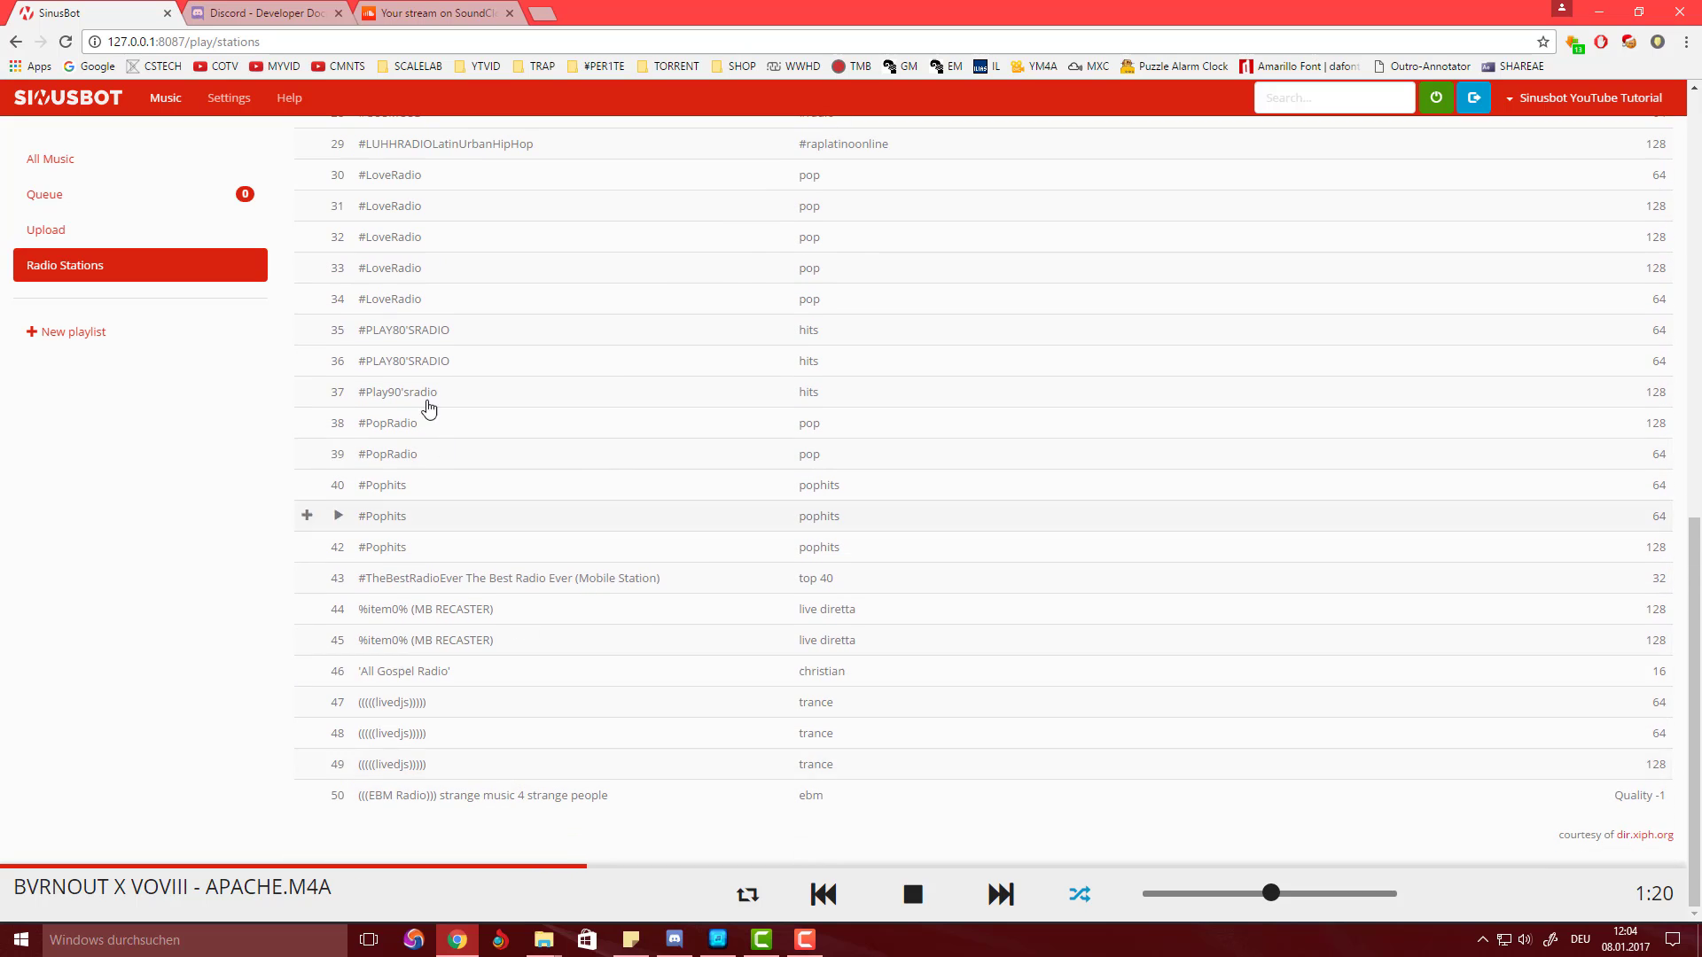
pyautogui.scroll(10, 699, 583)
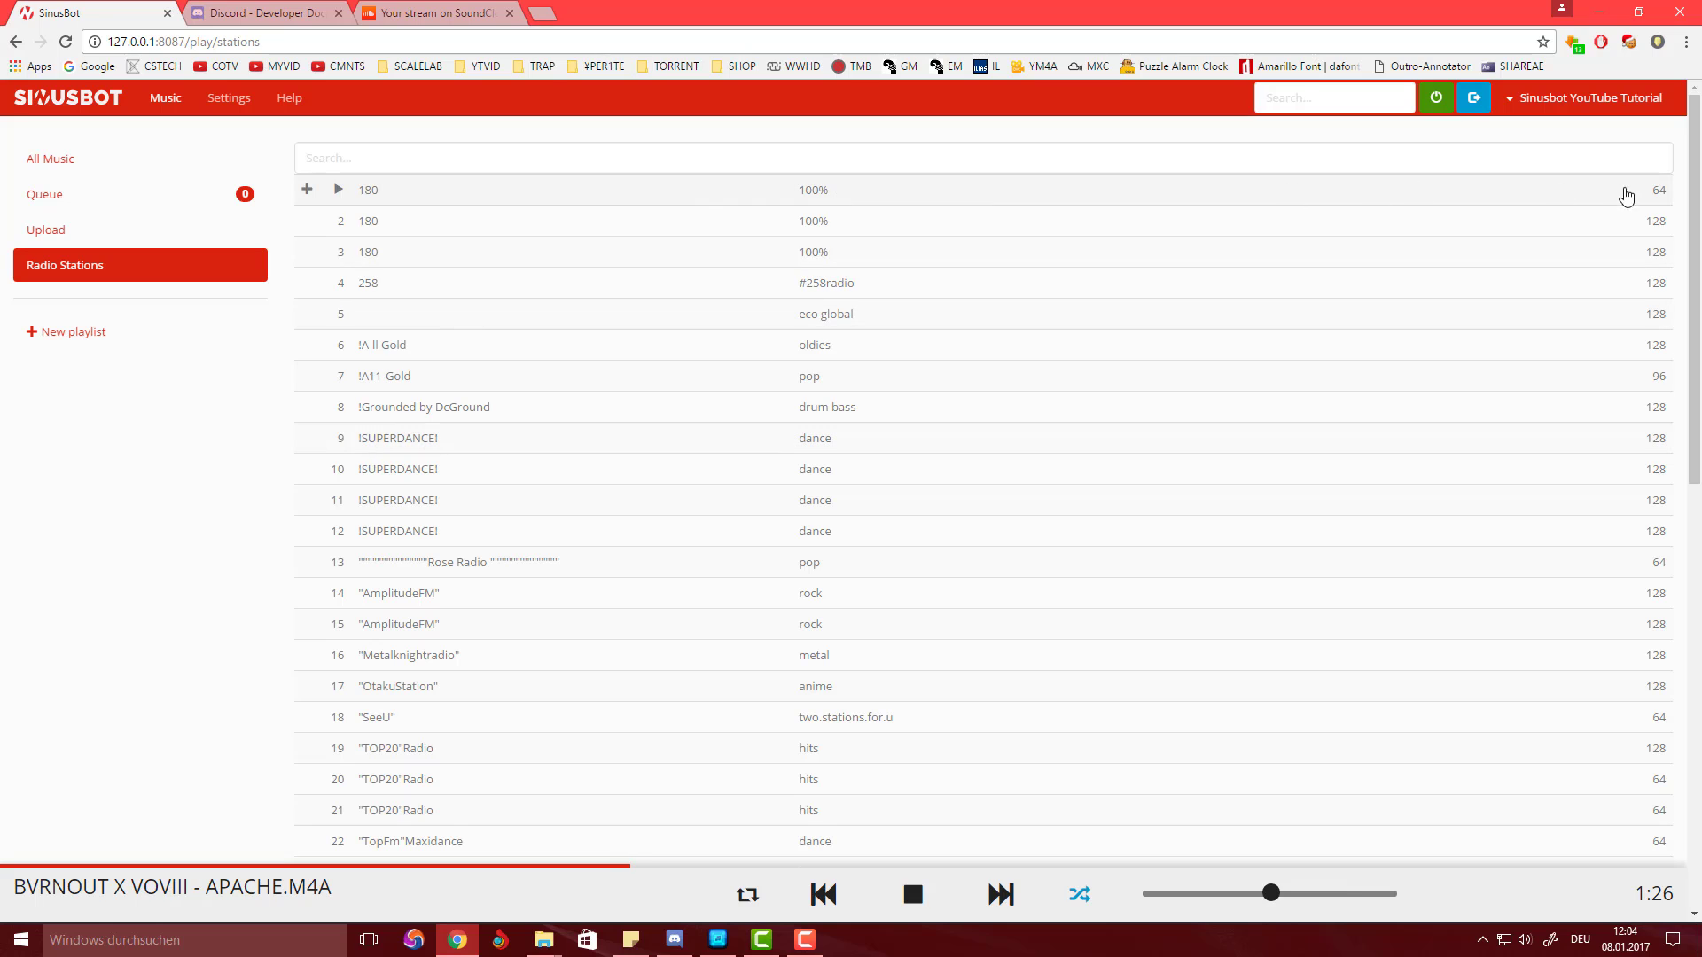
# Step: Review SinusBot's settings pages for the instance, instance list, user accounts, logs and scripts without changing anything
pyautogui.click(205, 99)
pyautogui.click(123, 204)
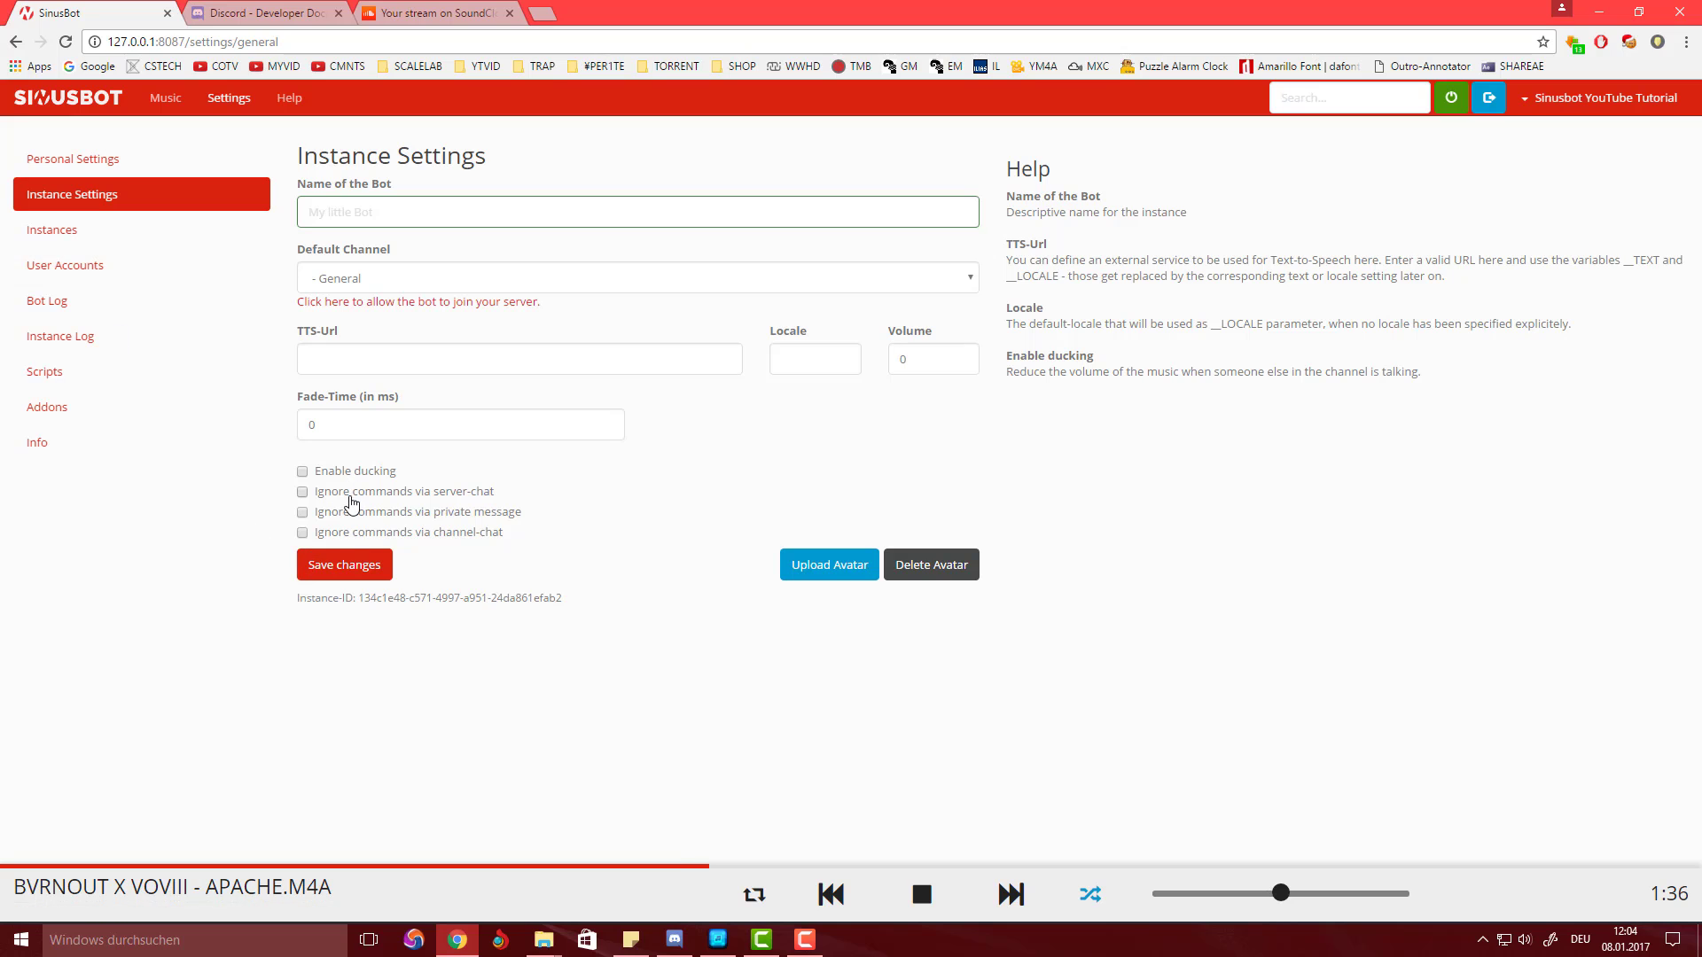
pyautogui.click(120, 236)
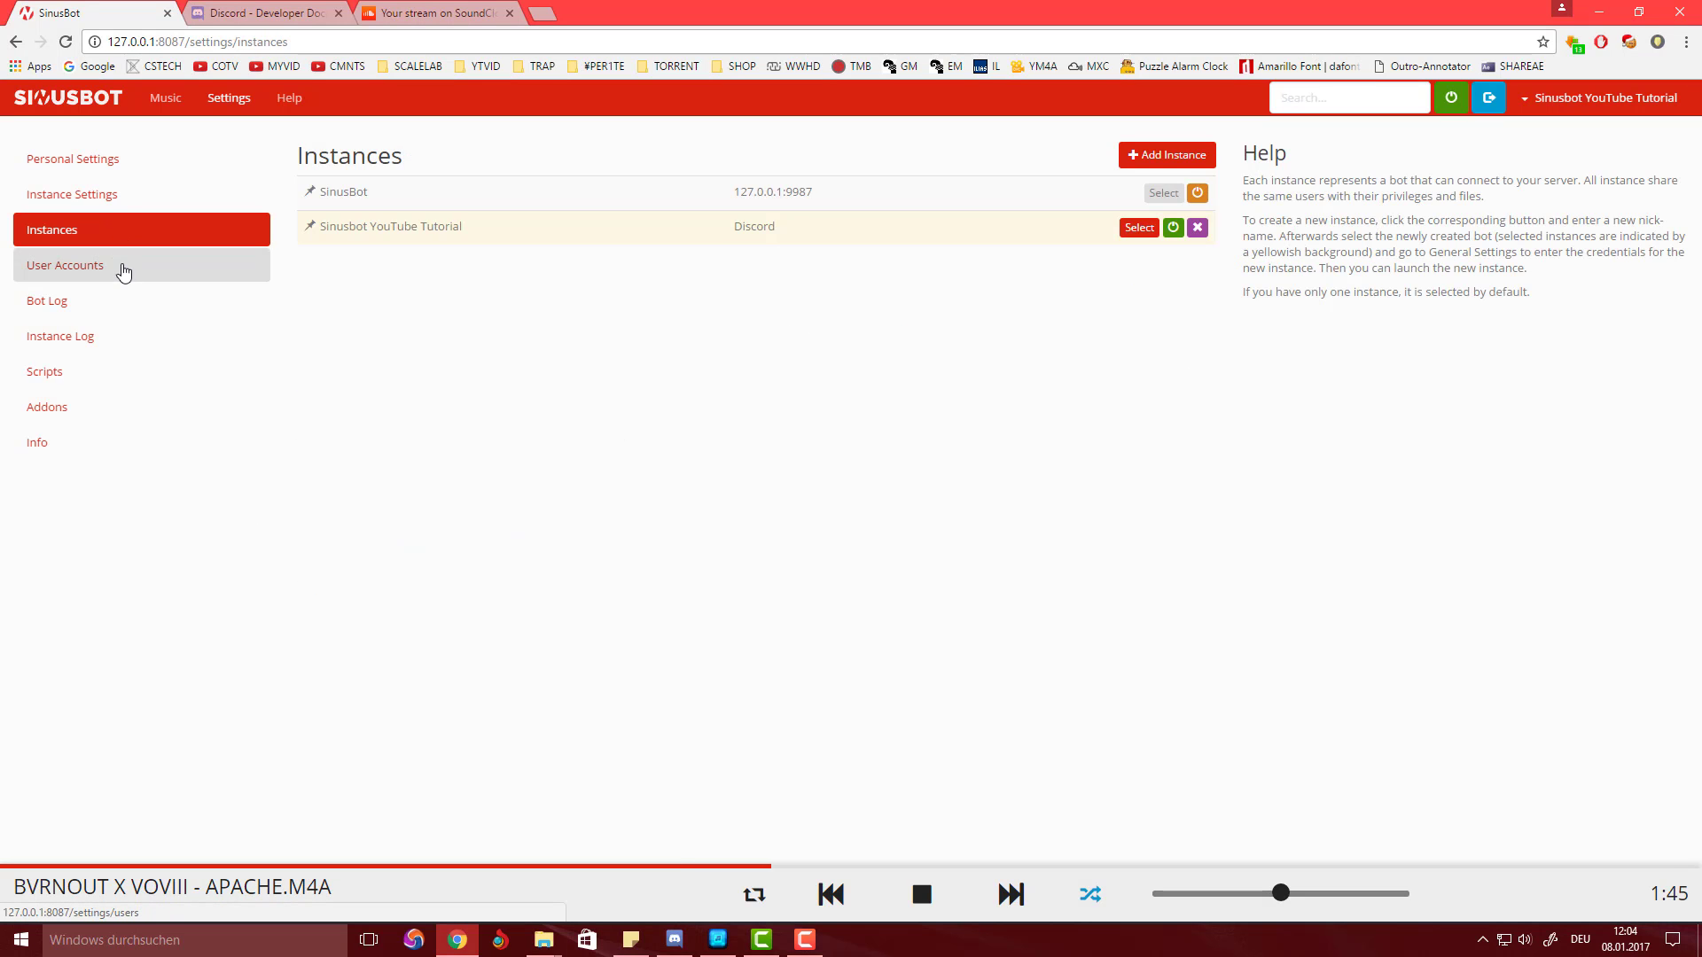
pyautogui.click(123, 270)
pyautogui.click(125, 299)
pyautogui.click(133, 270)
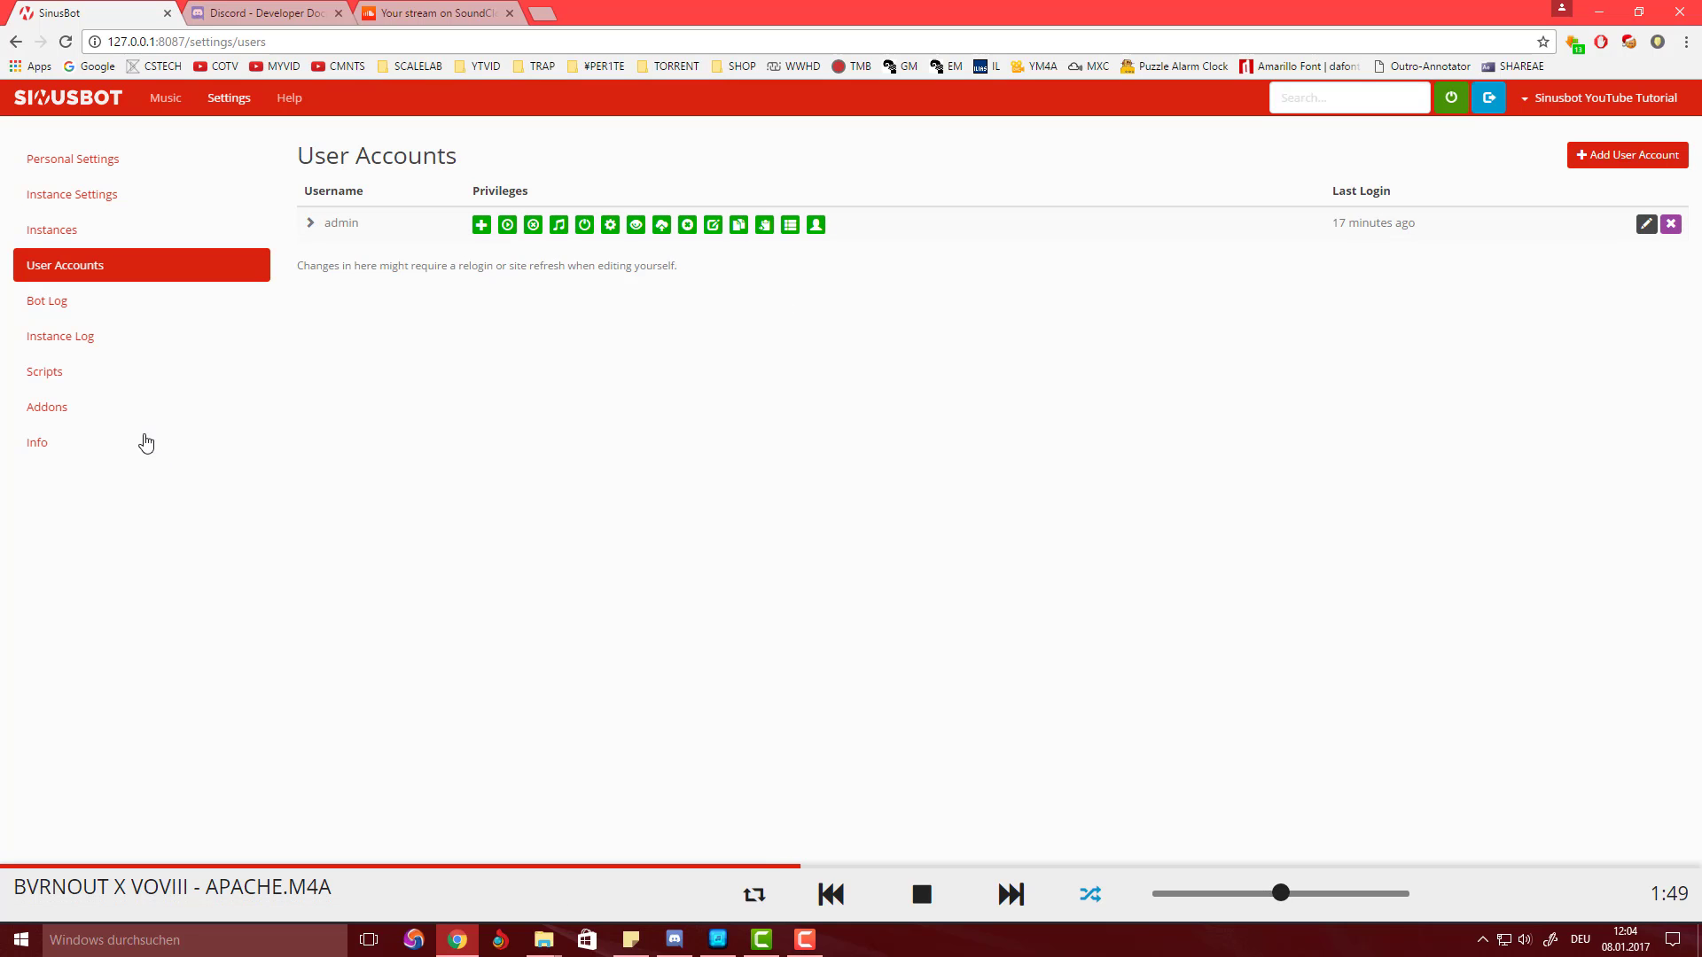
pyautogui.click(95, 302)
pyautogui.click(100, 341)
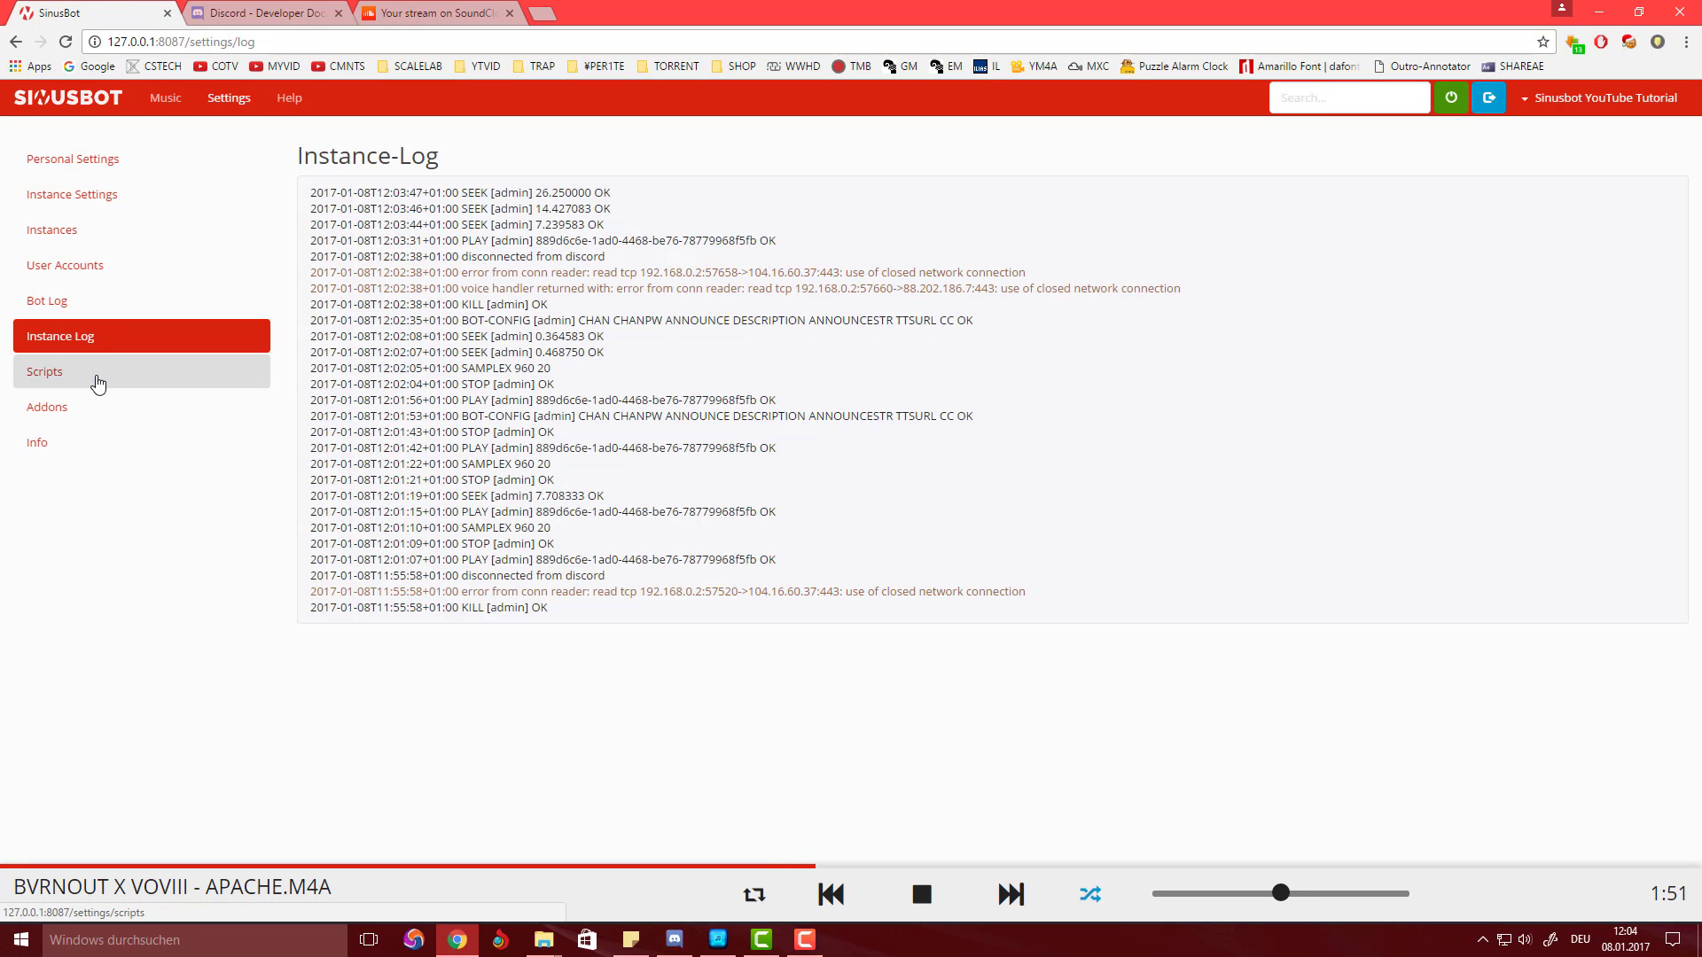
pyautogui.click(95, 376)
# Step: Browse the script addons offered for download, examining their names and descriptions
pyautogui.click(93, 399)
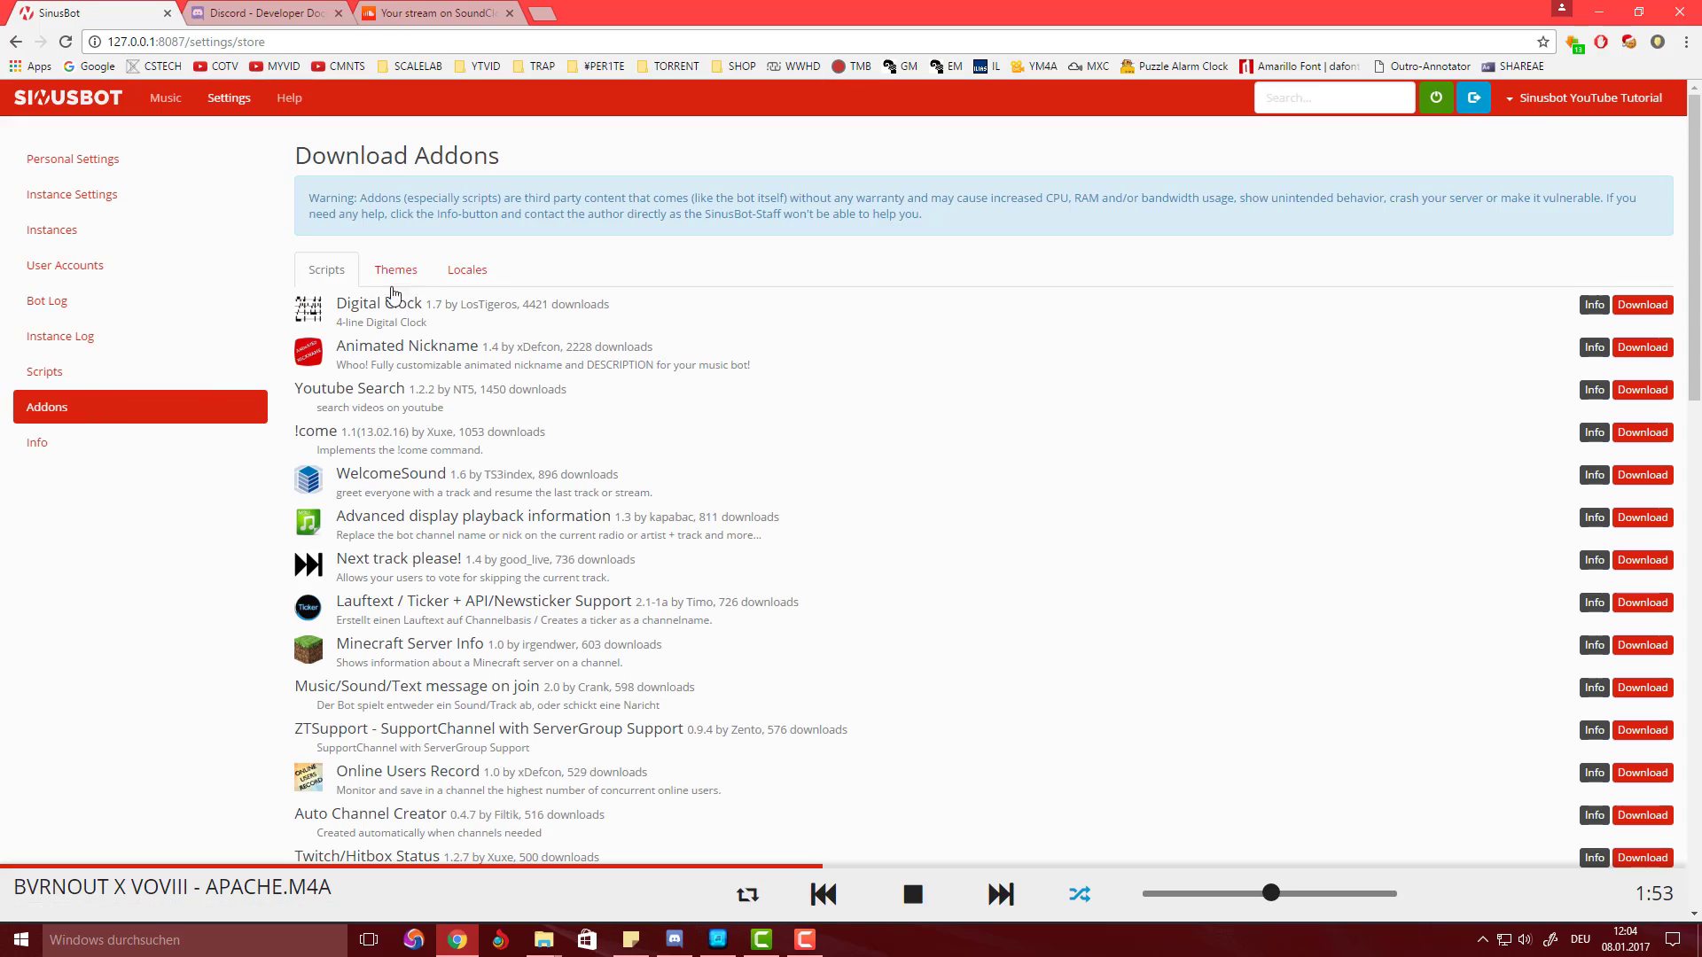
pyautogui.scroll(-15, 747, 385)
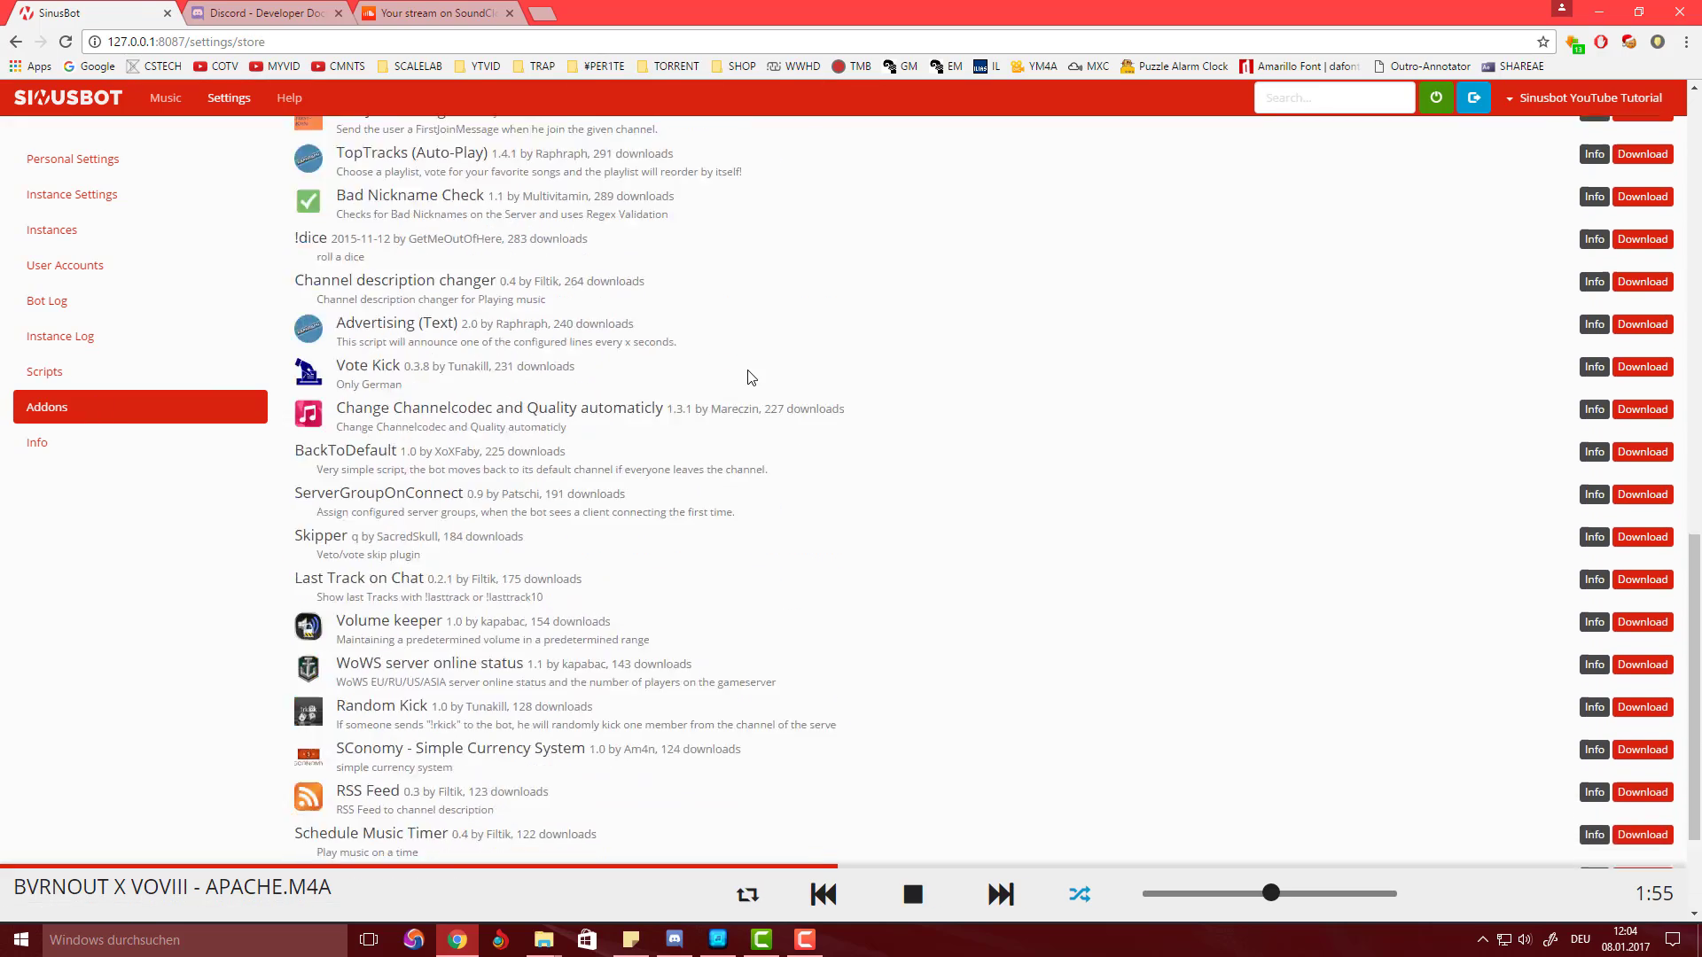
pyautogui.scroll(4, 372, 605)
pyautogui.scroll(-4, 372, 606)
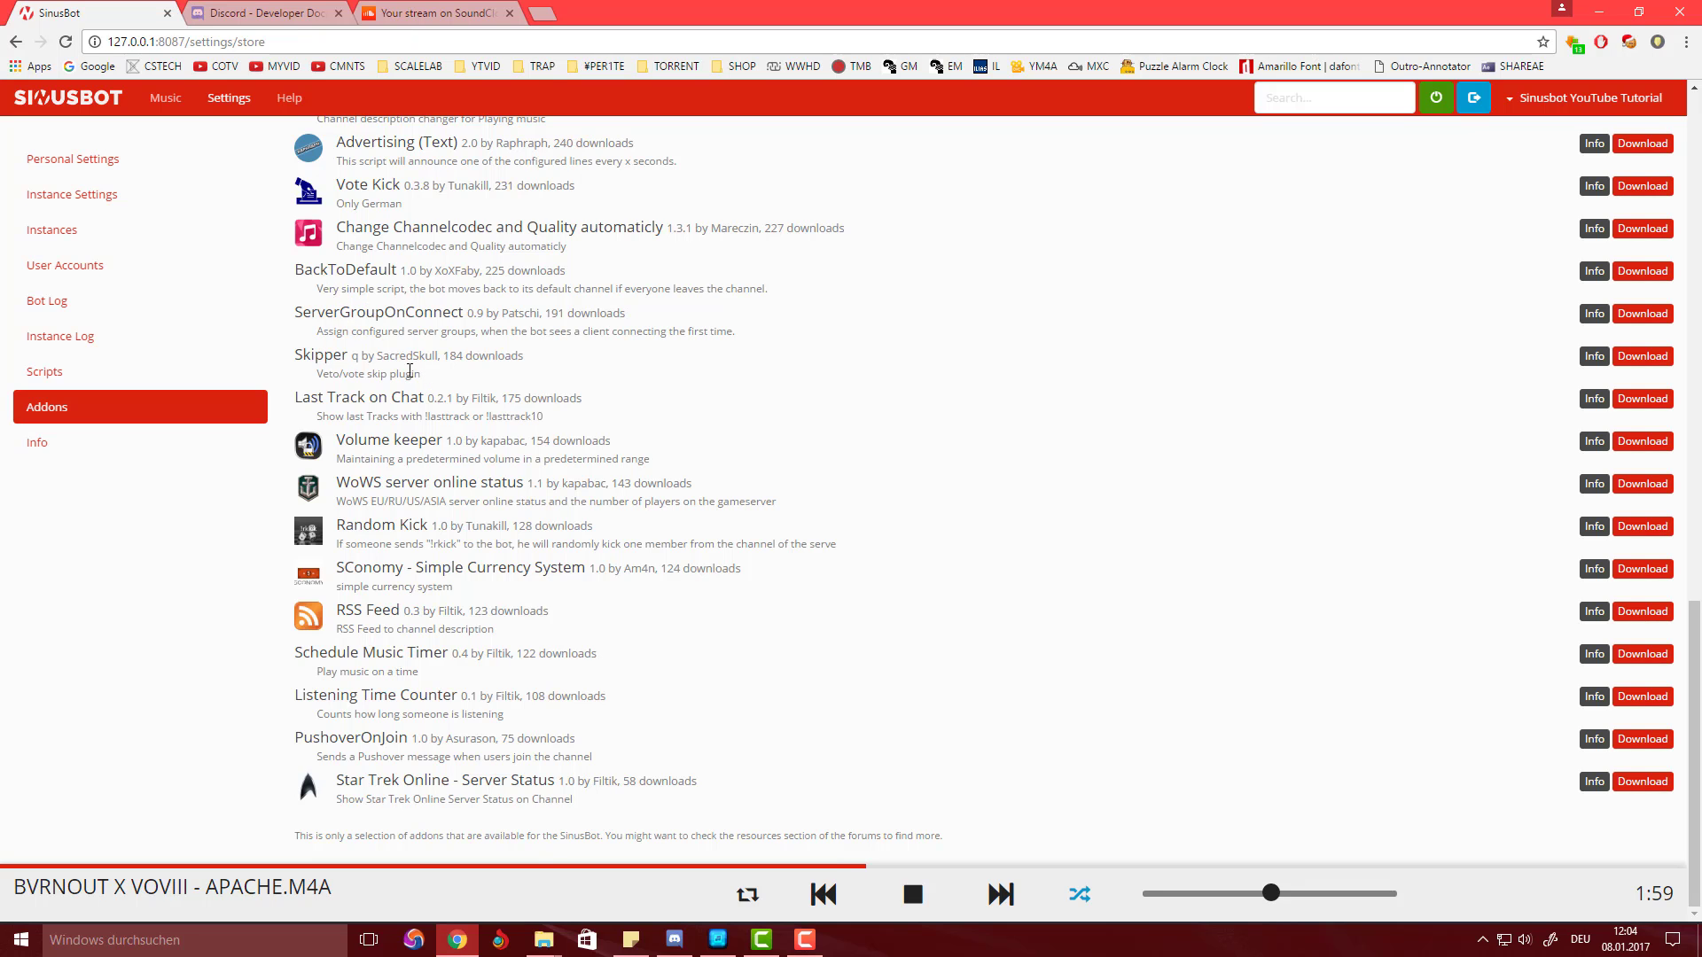
pyautogui.scroll(2, 425, 306)
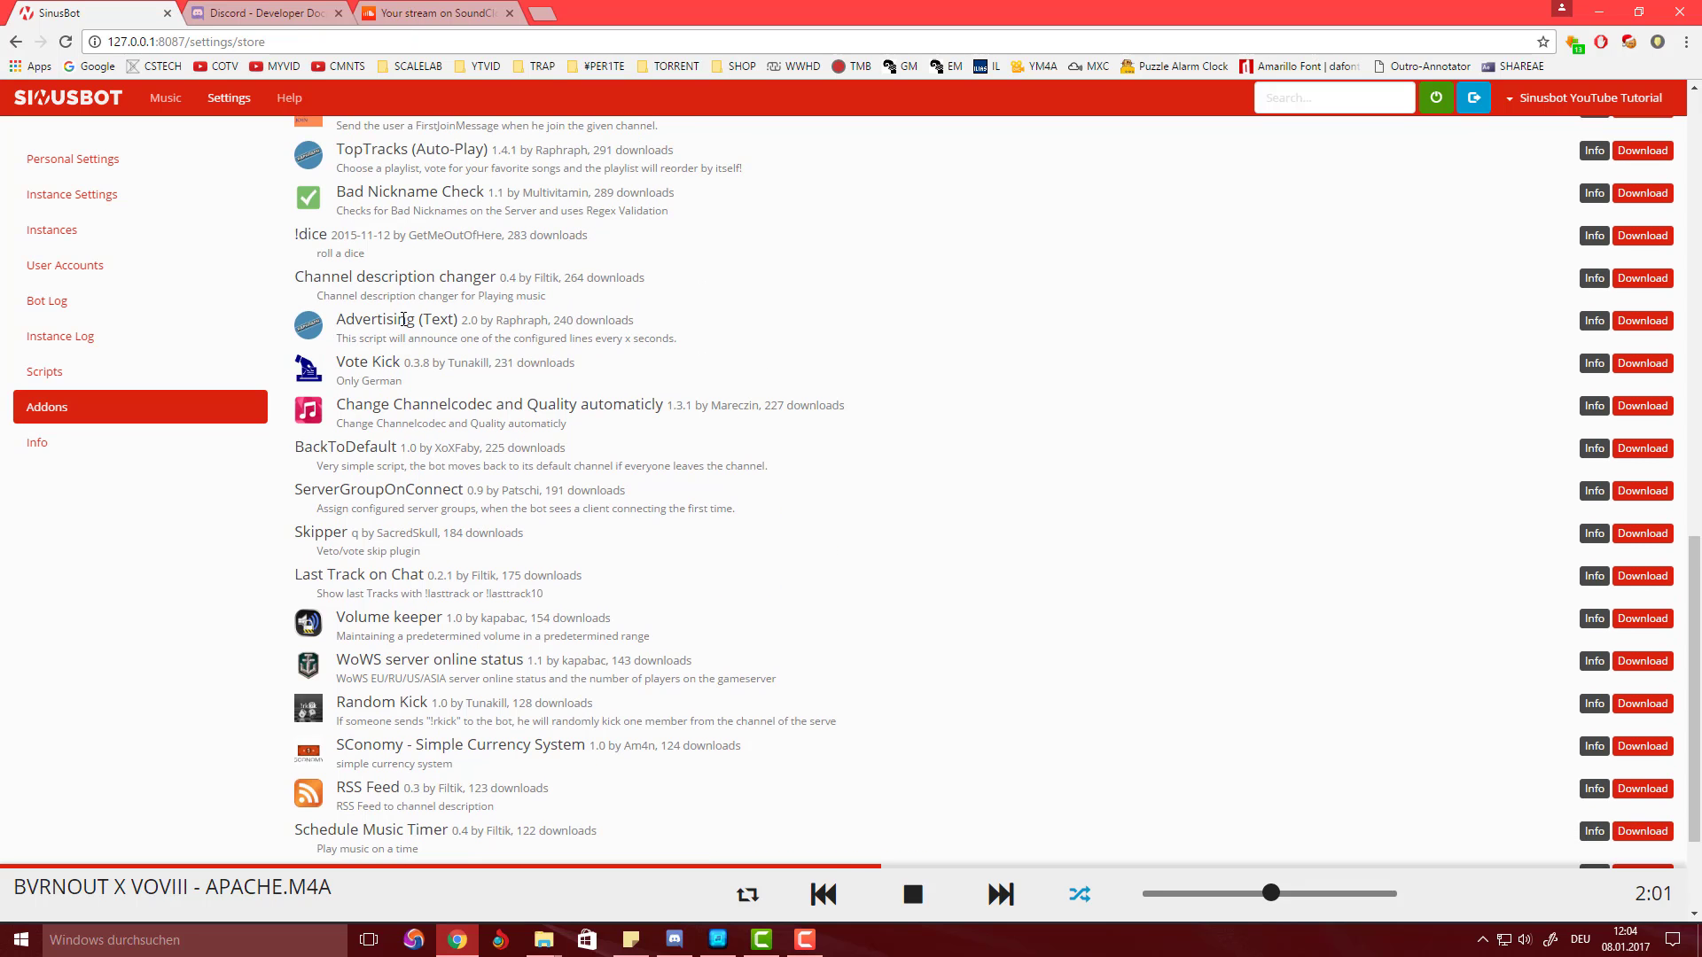
pyautogui.scroll(5, 395, 357)
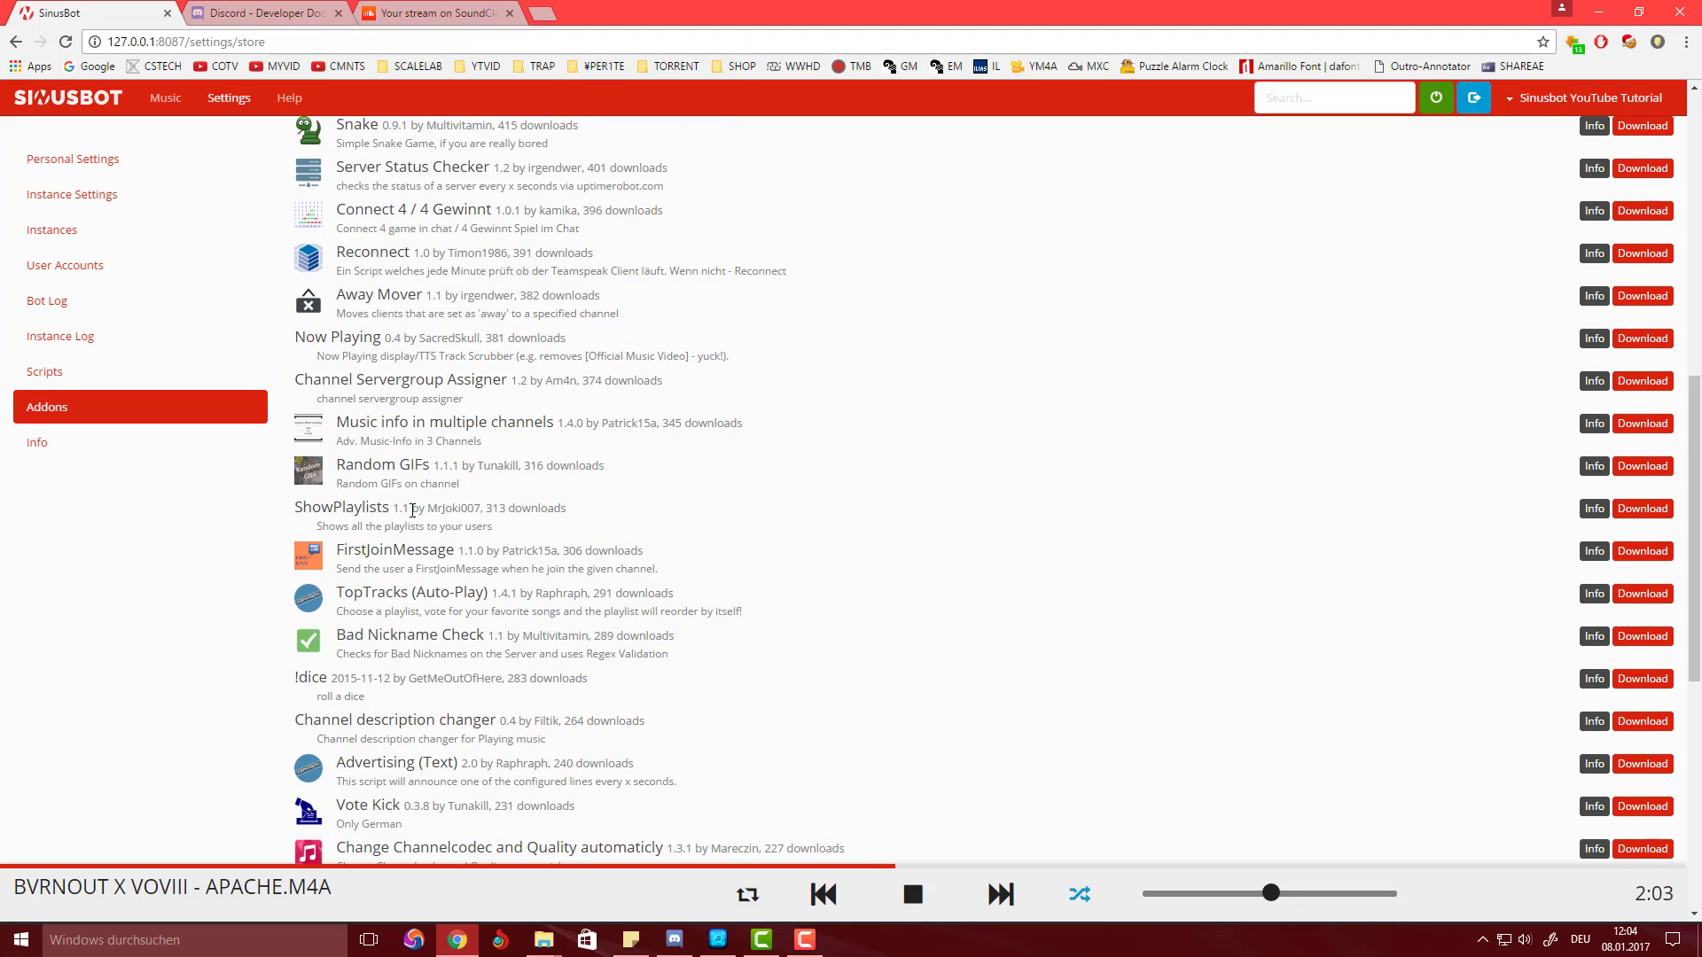
pyautogui.scroll(3, 406, 458)
pyautogui.rightClick(457, 448)
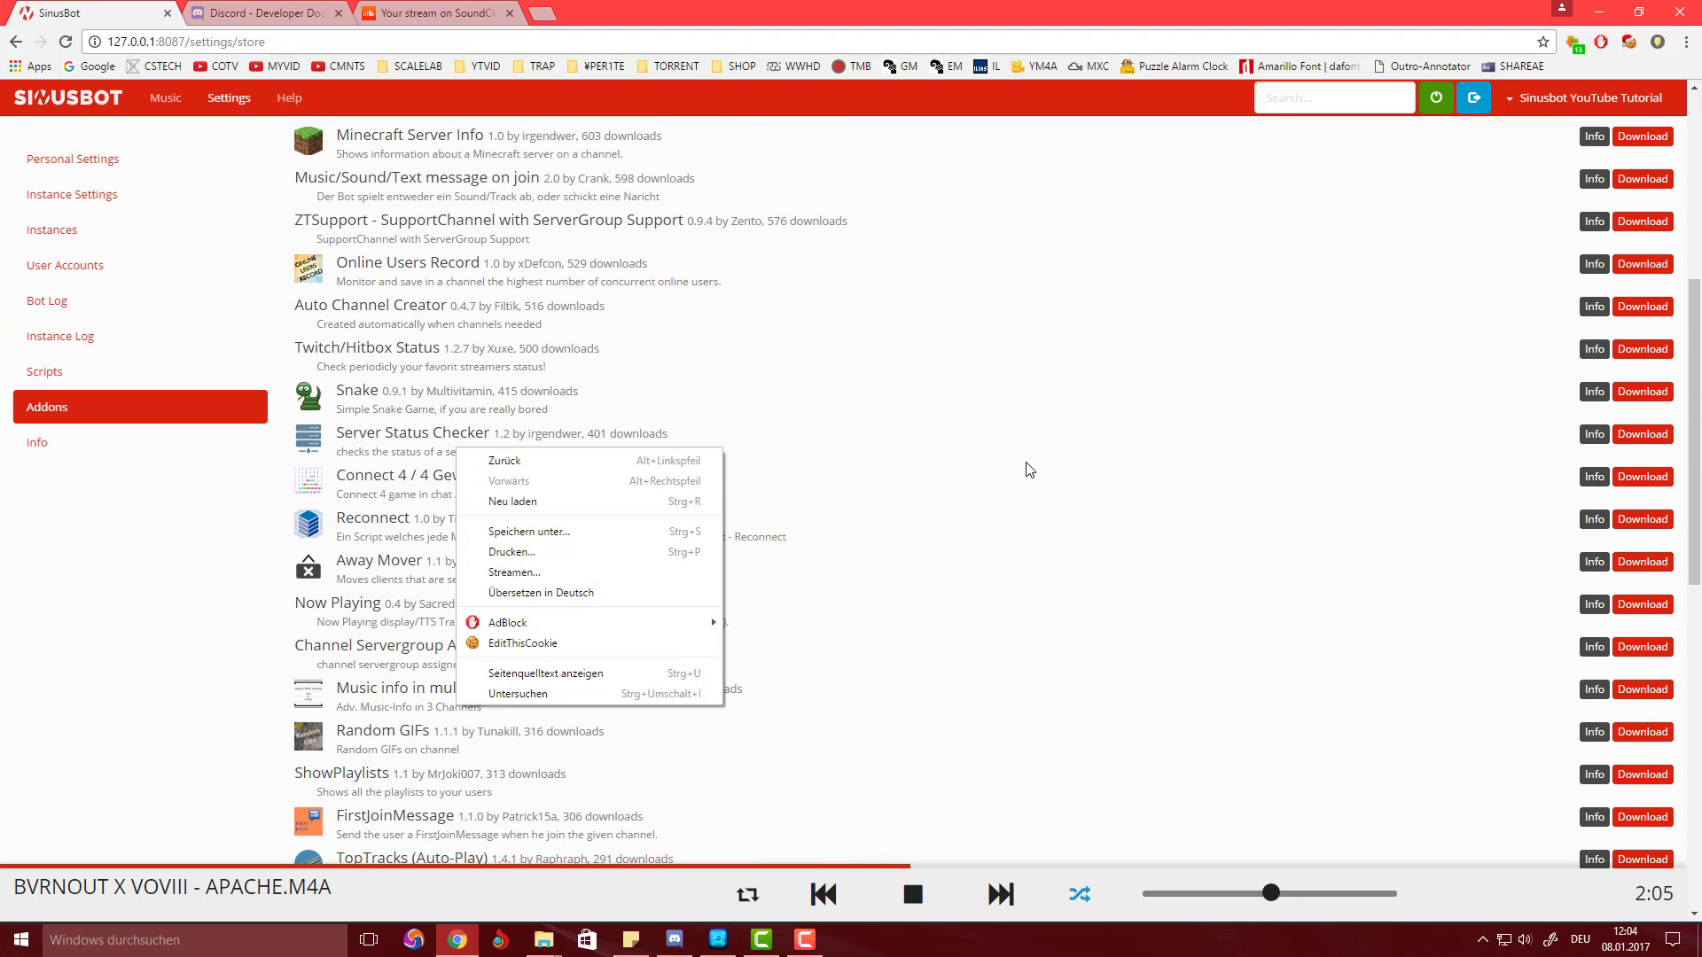
pyautogui.click(1019, 457)
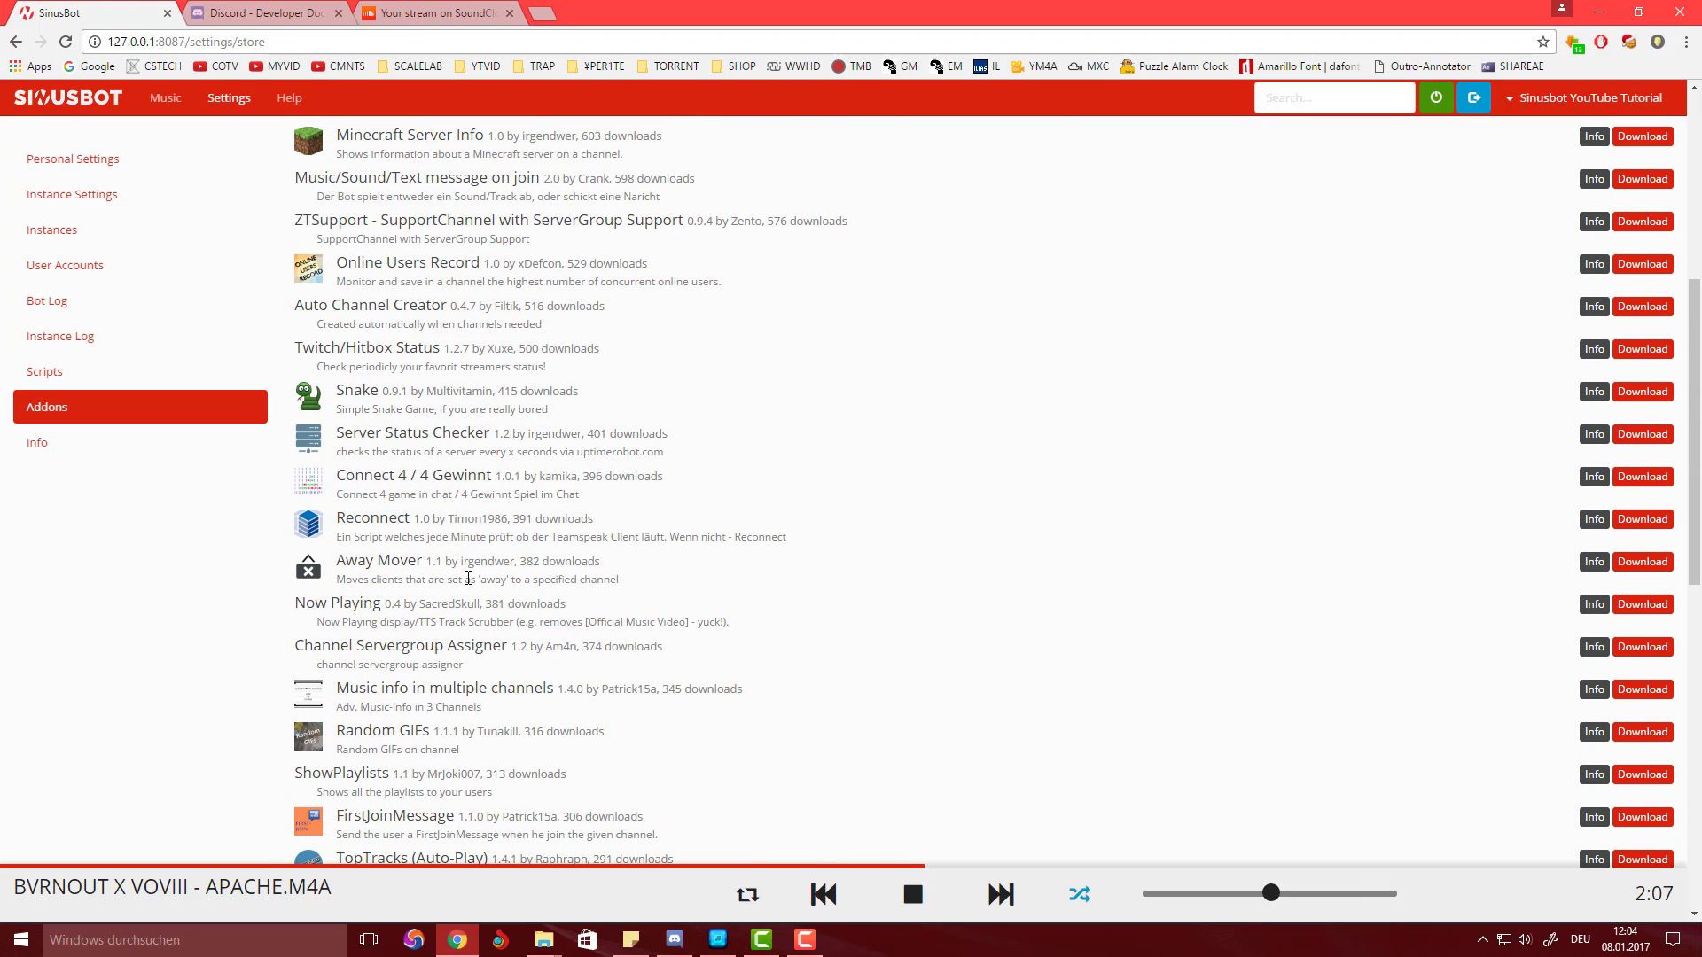
pyautogui.scroll(3, 832, 504)
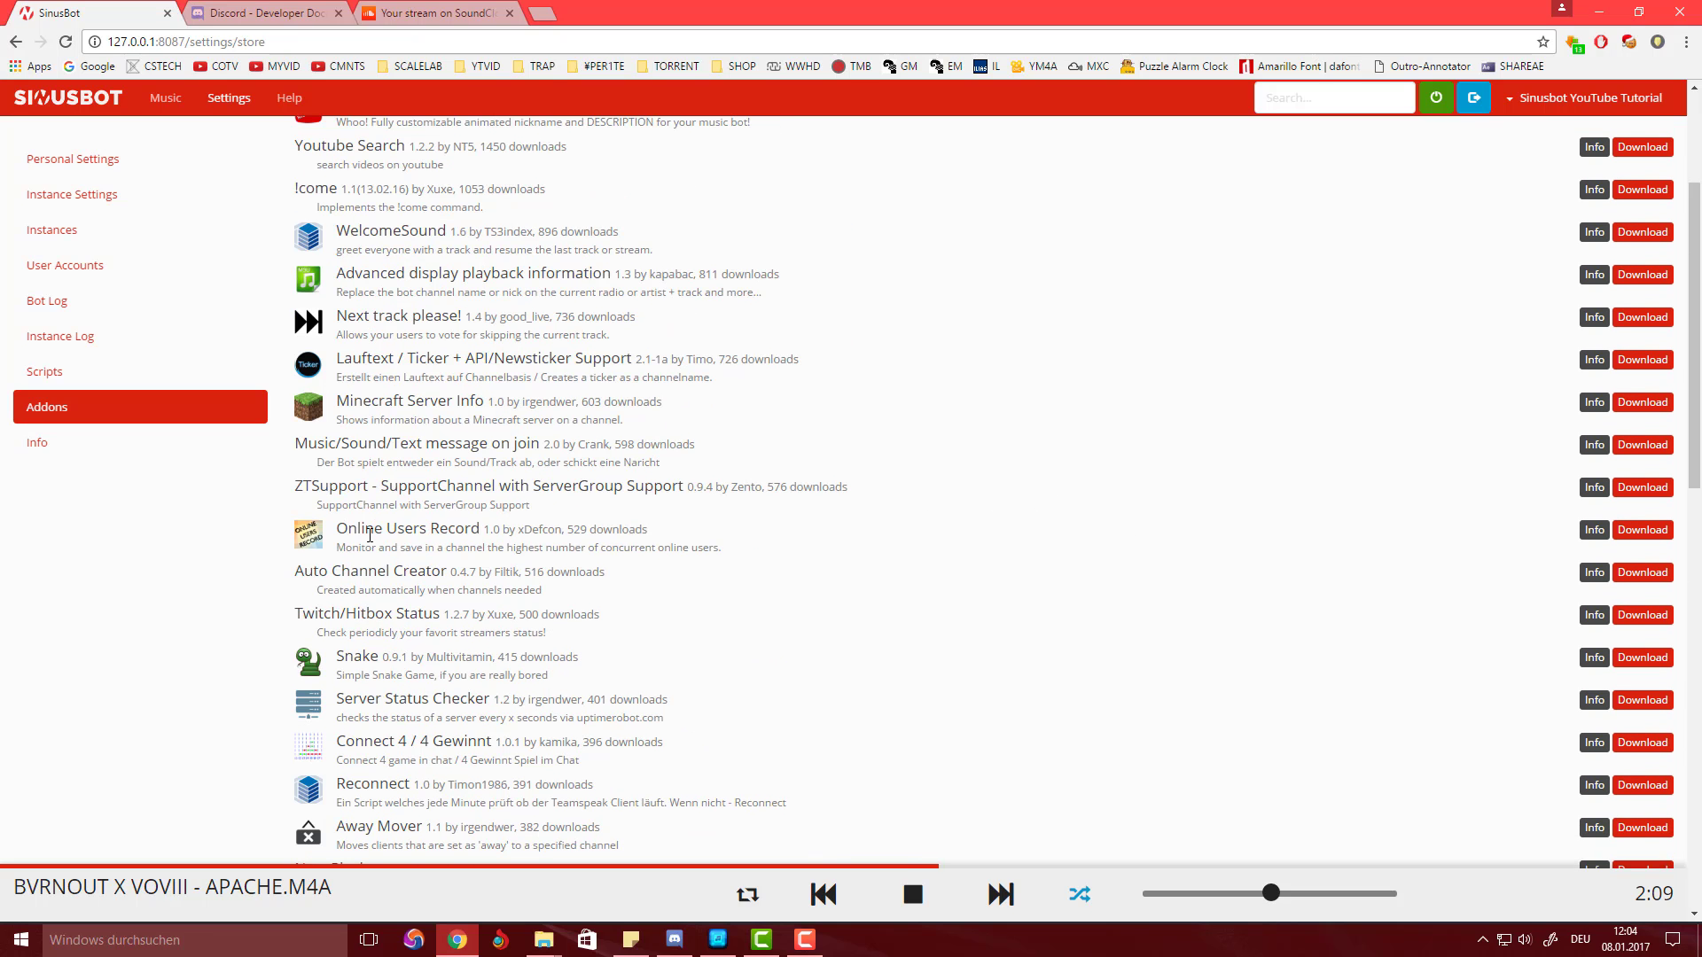
pyautogui.scroll(3, 474, 532)
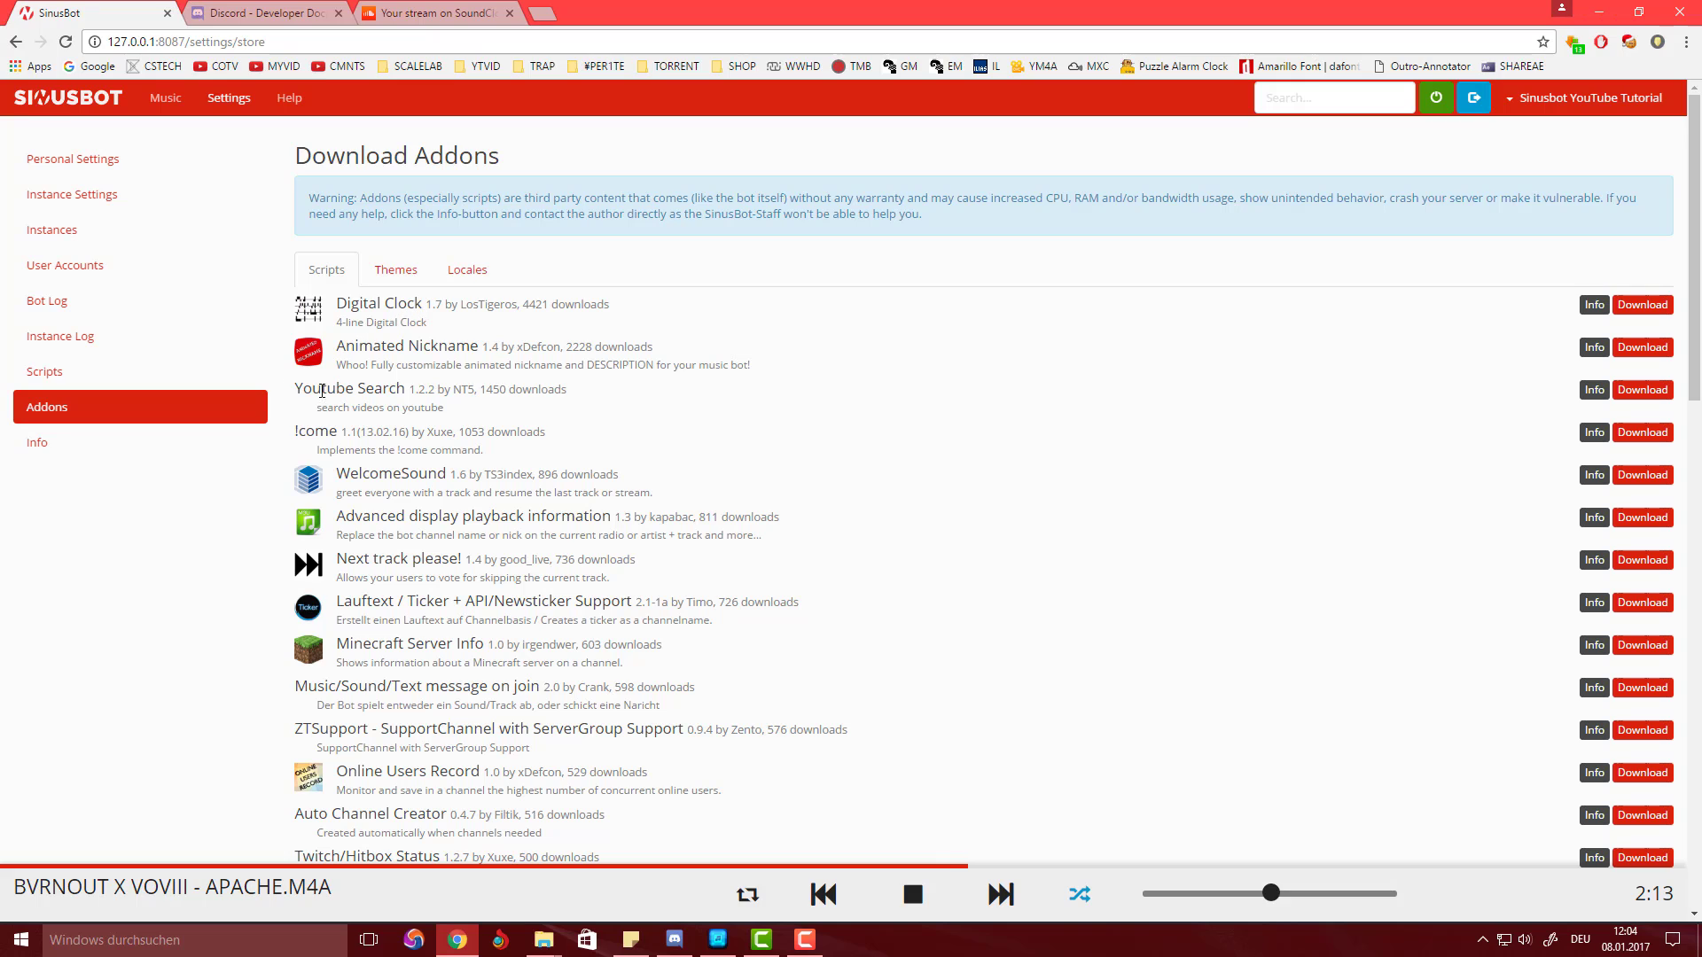
# Step: Download the Youtube Search script addon
pyautogui.moveTo(367, 407); pyautogui.dragTo(444, 407)
pyautogui.click(469, 417)
pyautogui.click(1641, 390)
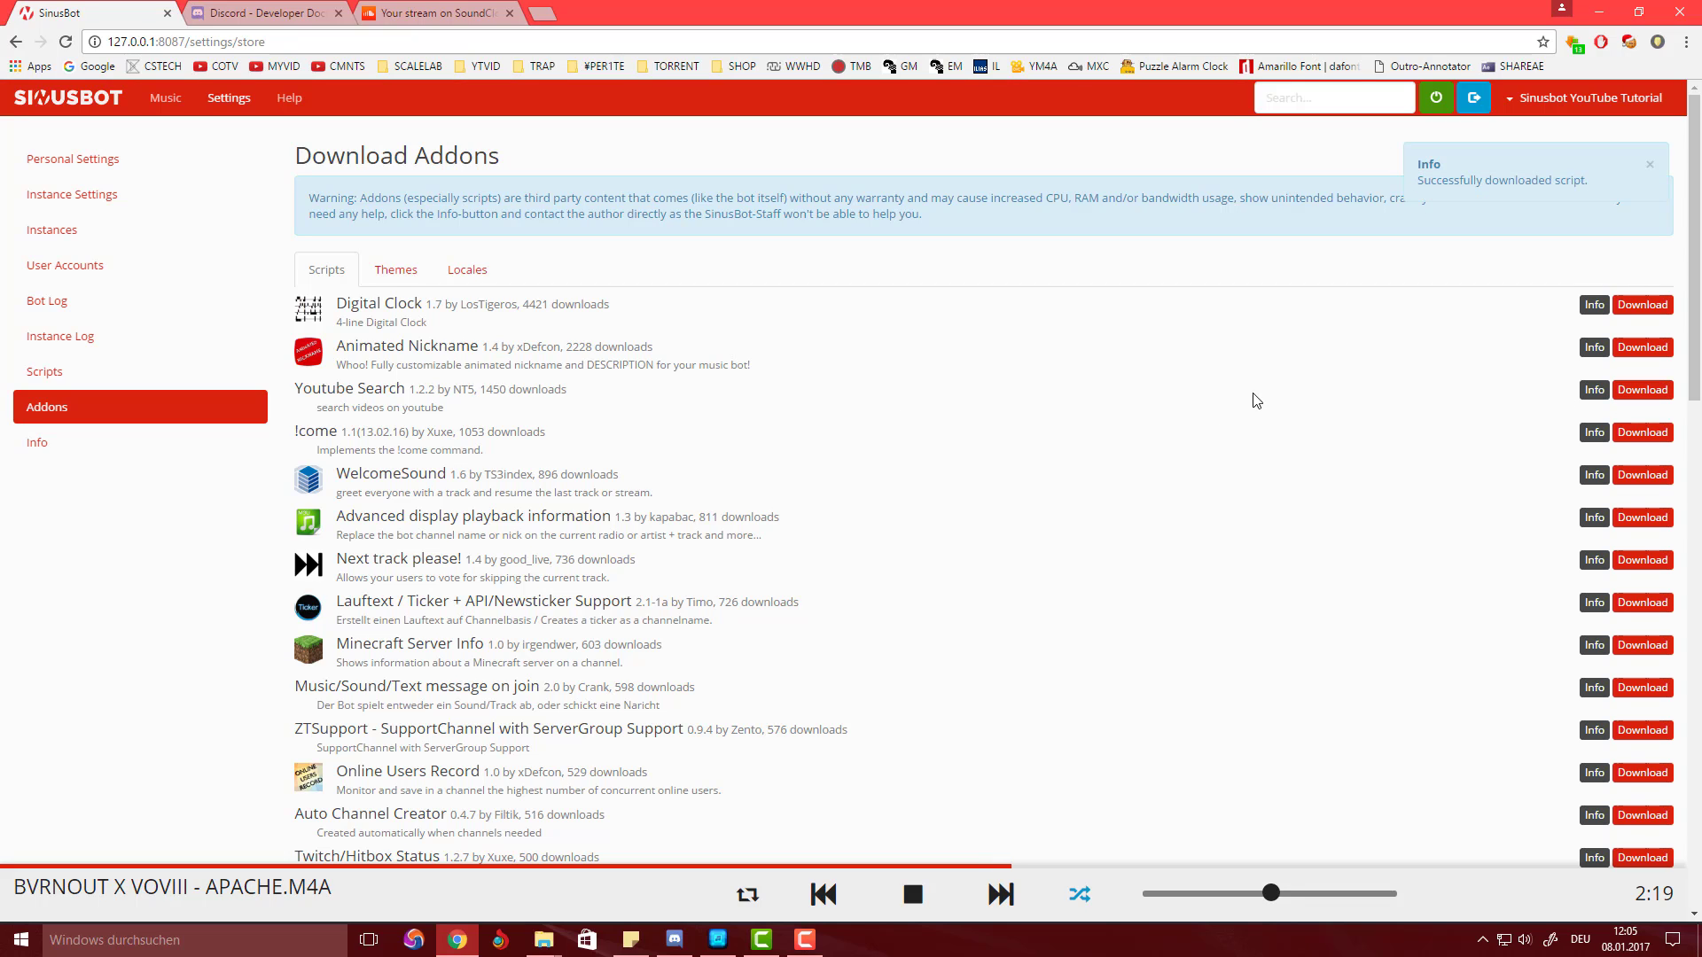
# Step: Save the script settings, then reload the Scripts page to check for the downloaded addon
pyautogui.click(142, 379)
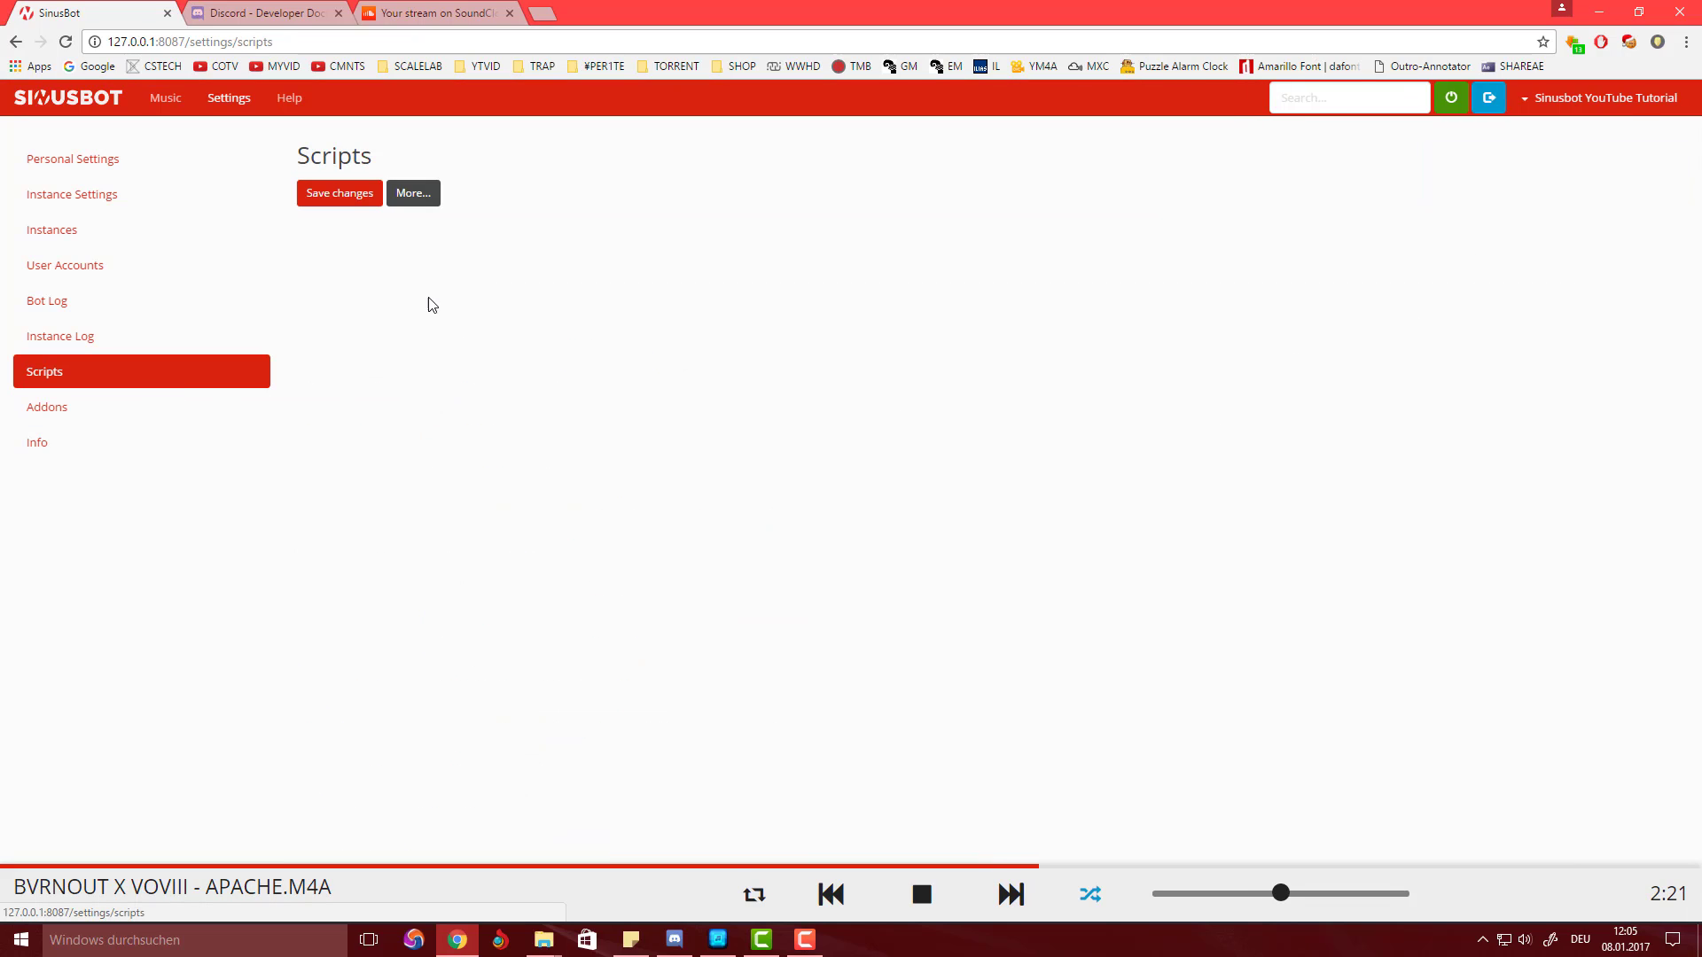
pyautogui.click(332, 213)
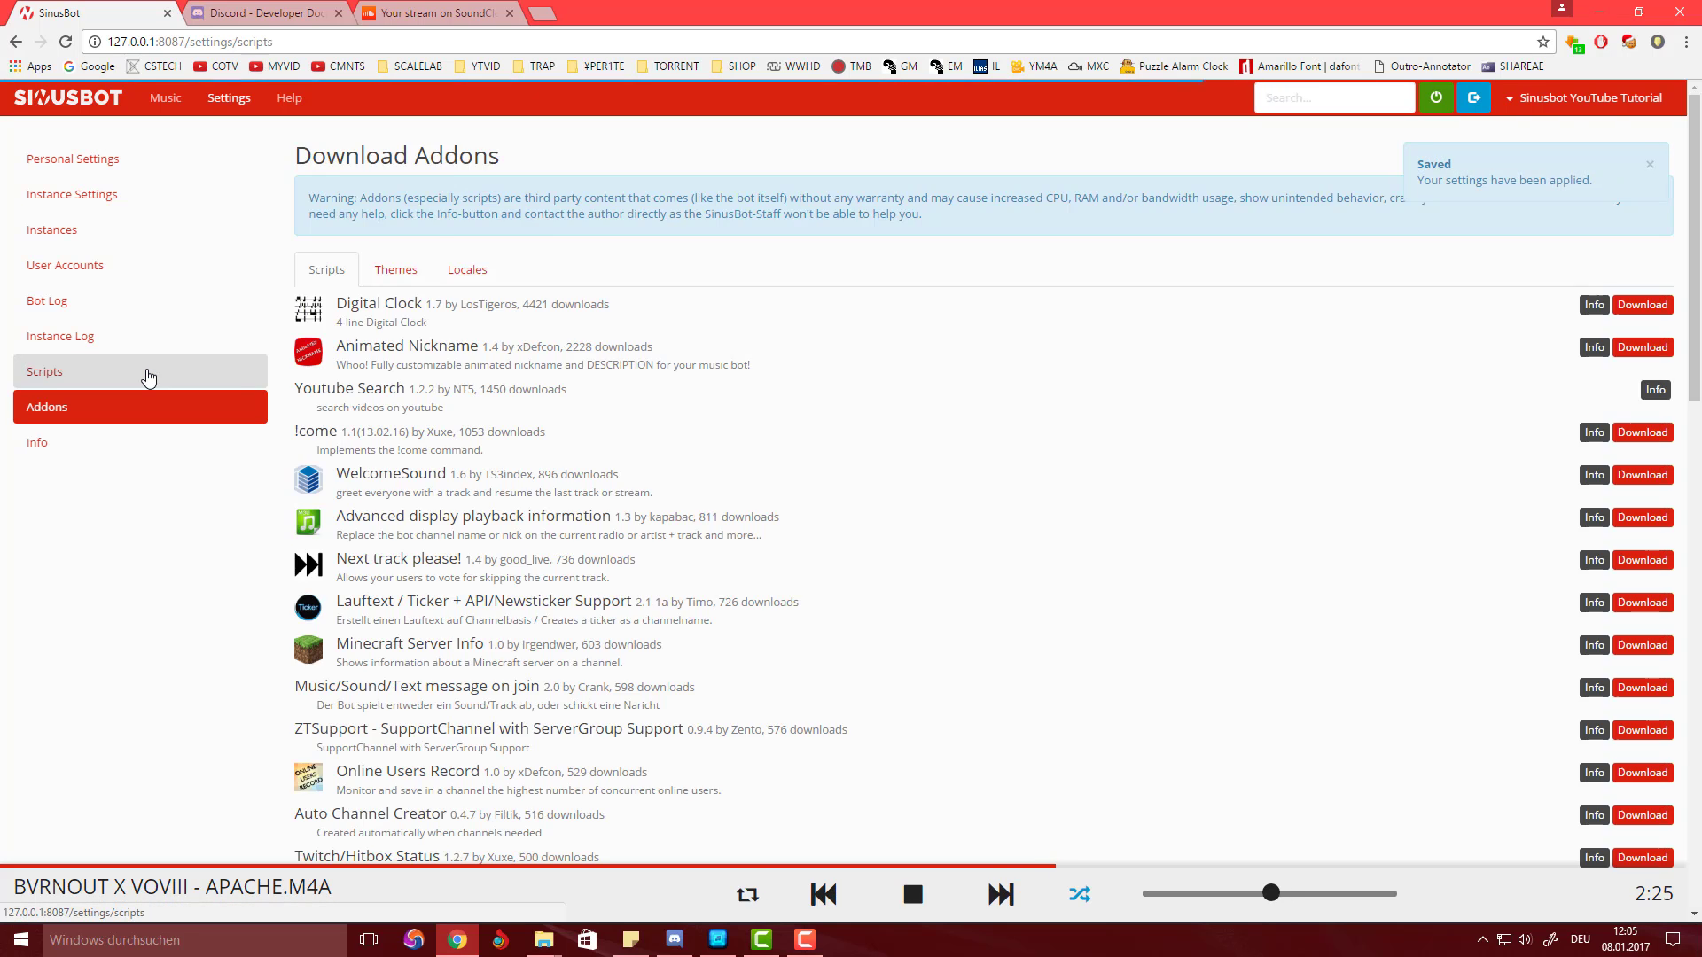
pyautogui.click(165, 98)
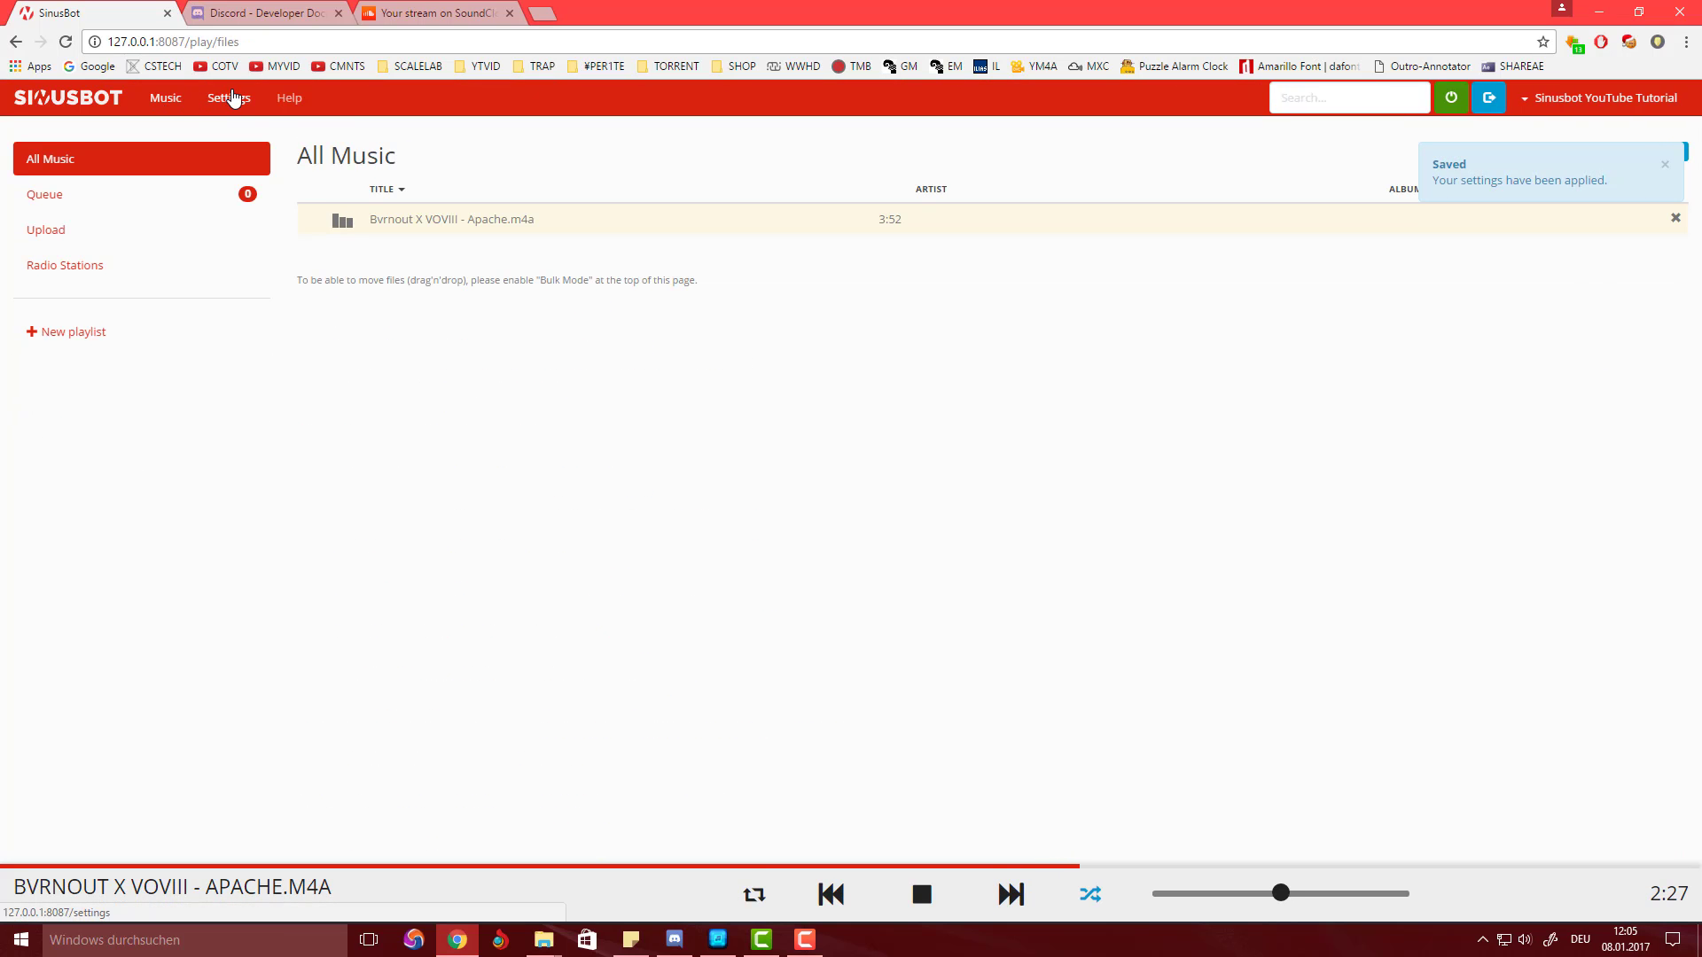
pyautogui.click(229, 96)
pyautogui.click(85, 385)
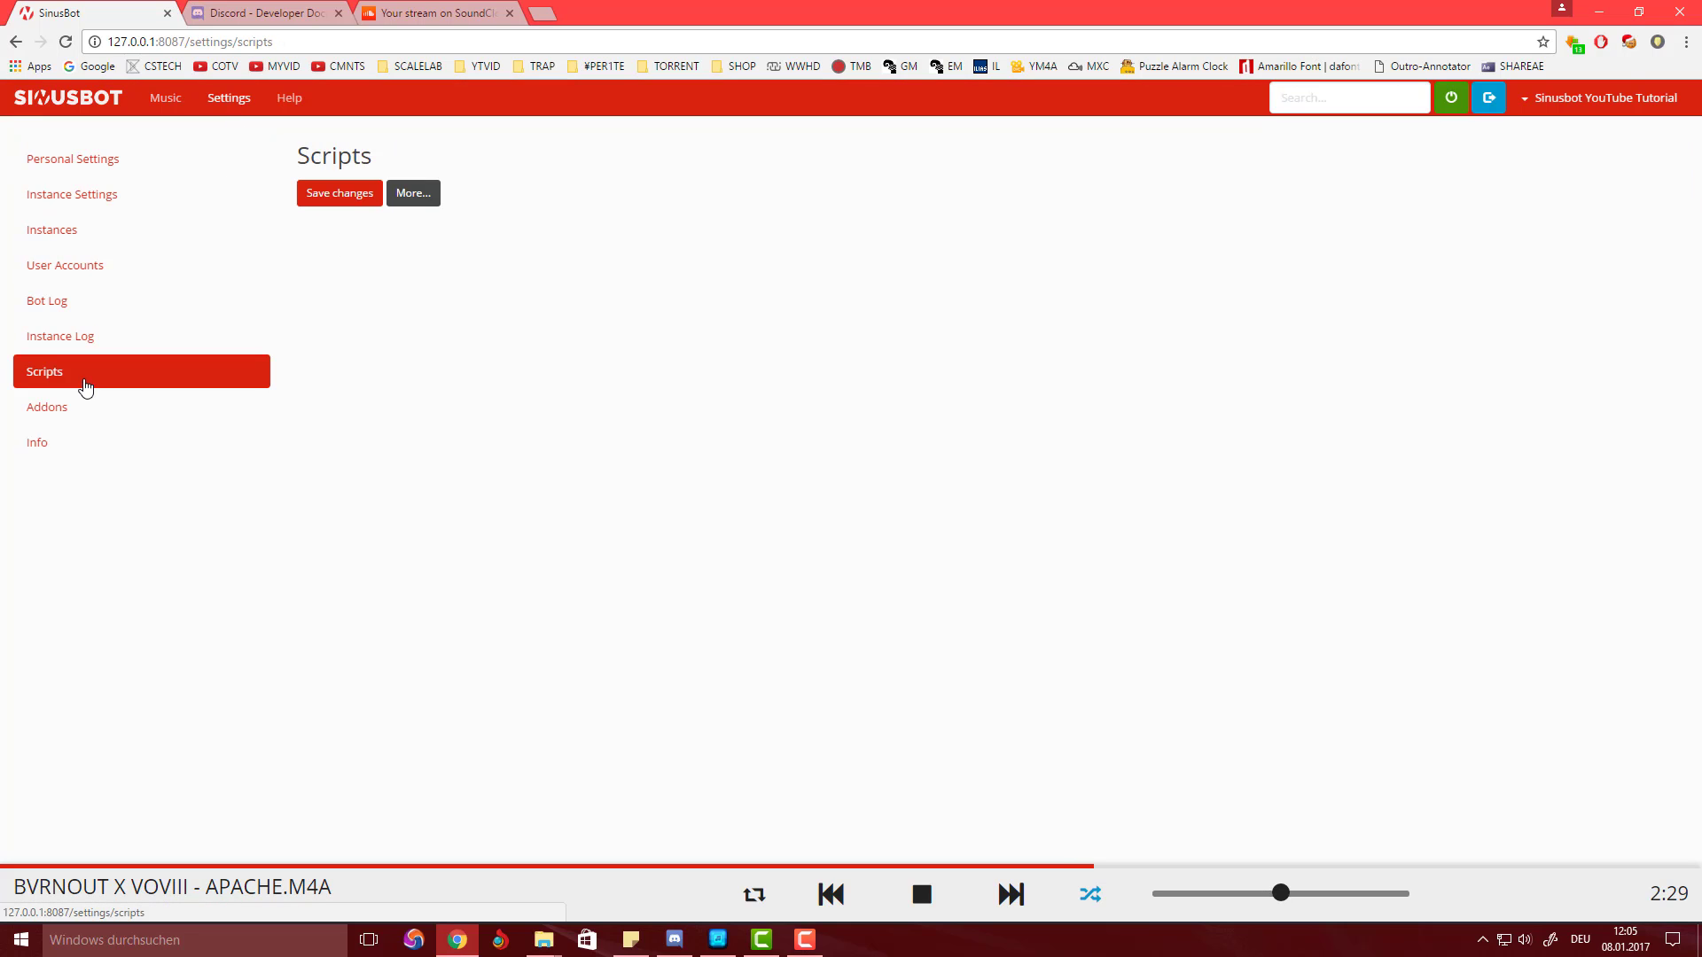
# Step: Open the Youtube Search addon's information page on the SinusBot forum and dismiss the ad-blocker notice
pyautogui.click(425, 202)
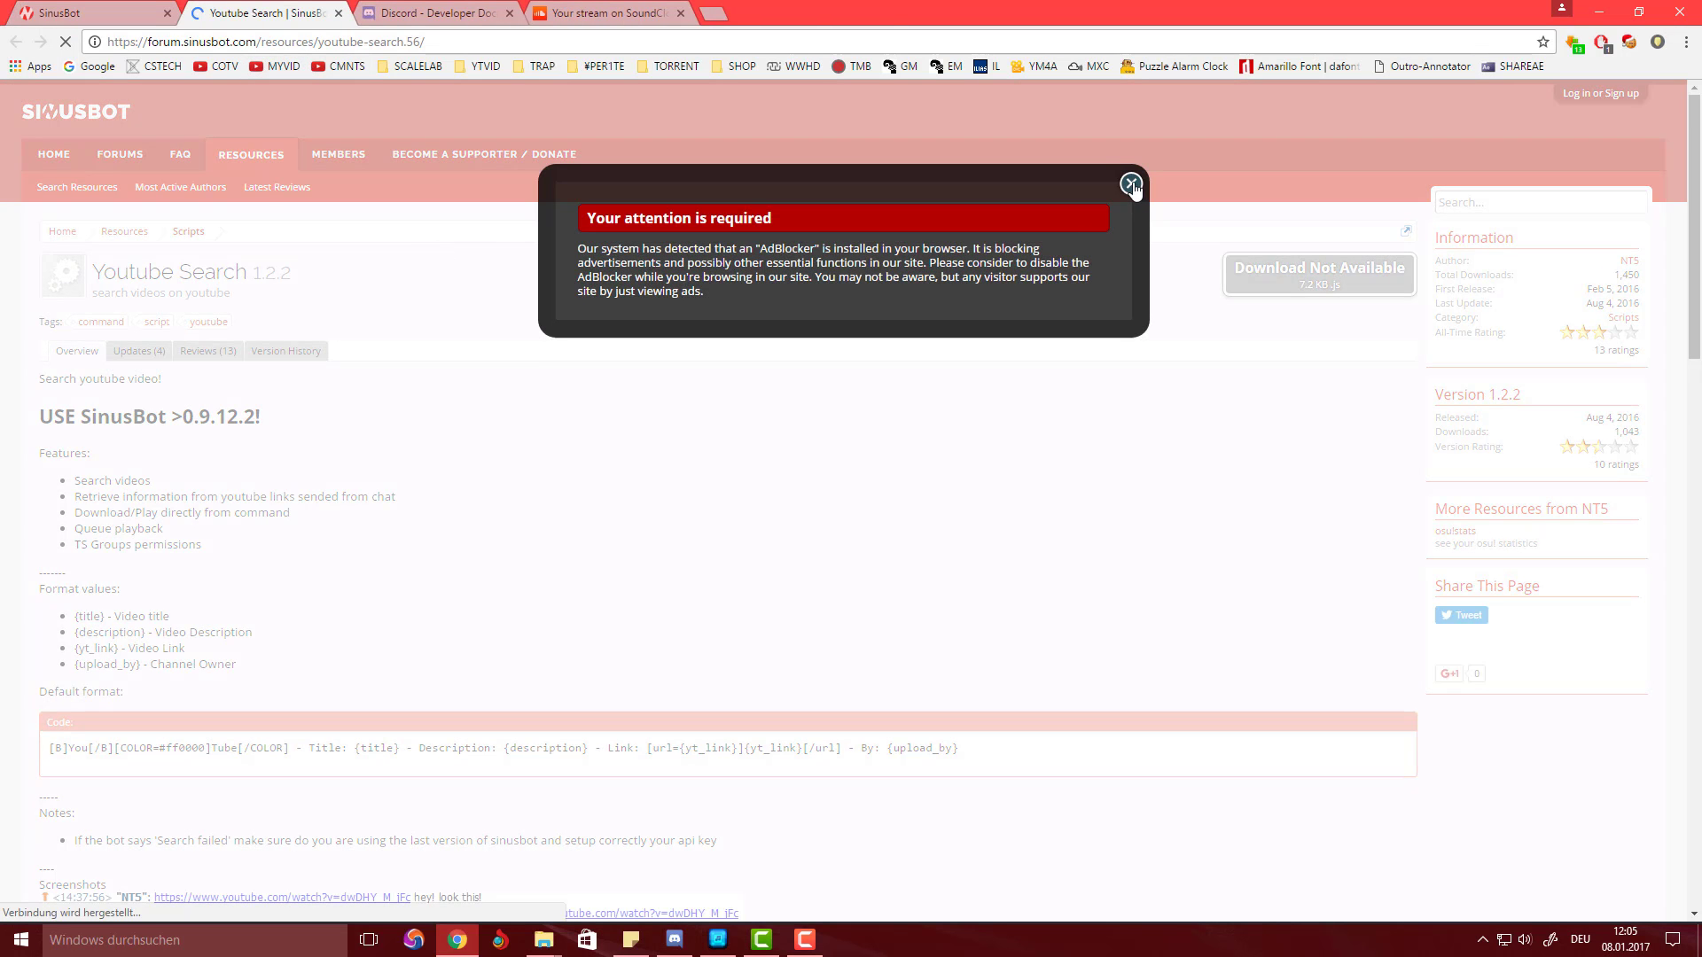
pyautogui.click(1128, 178)
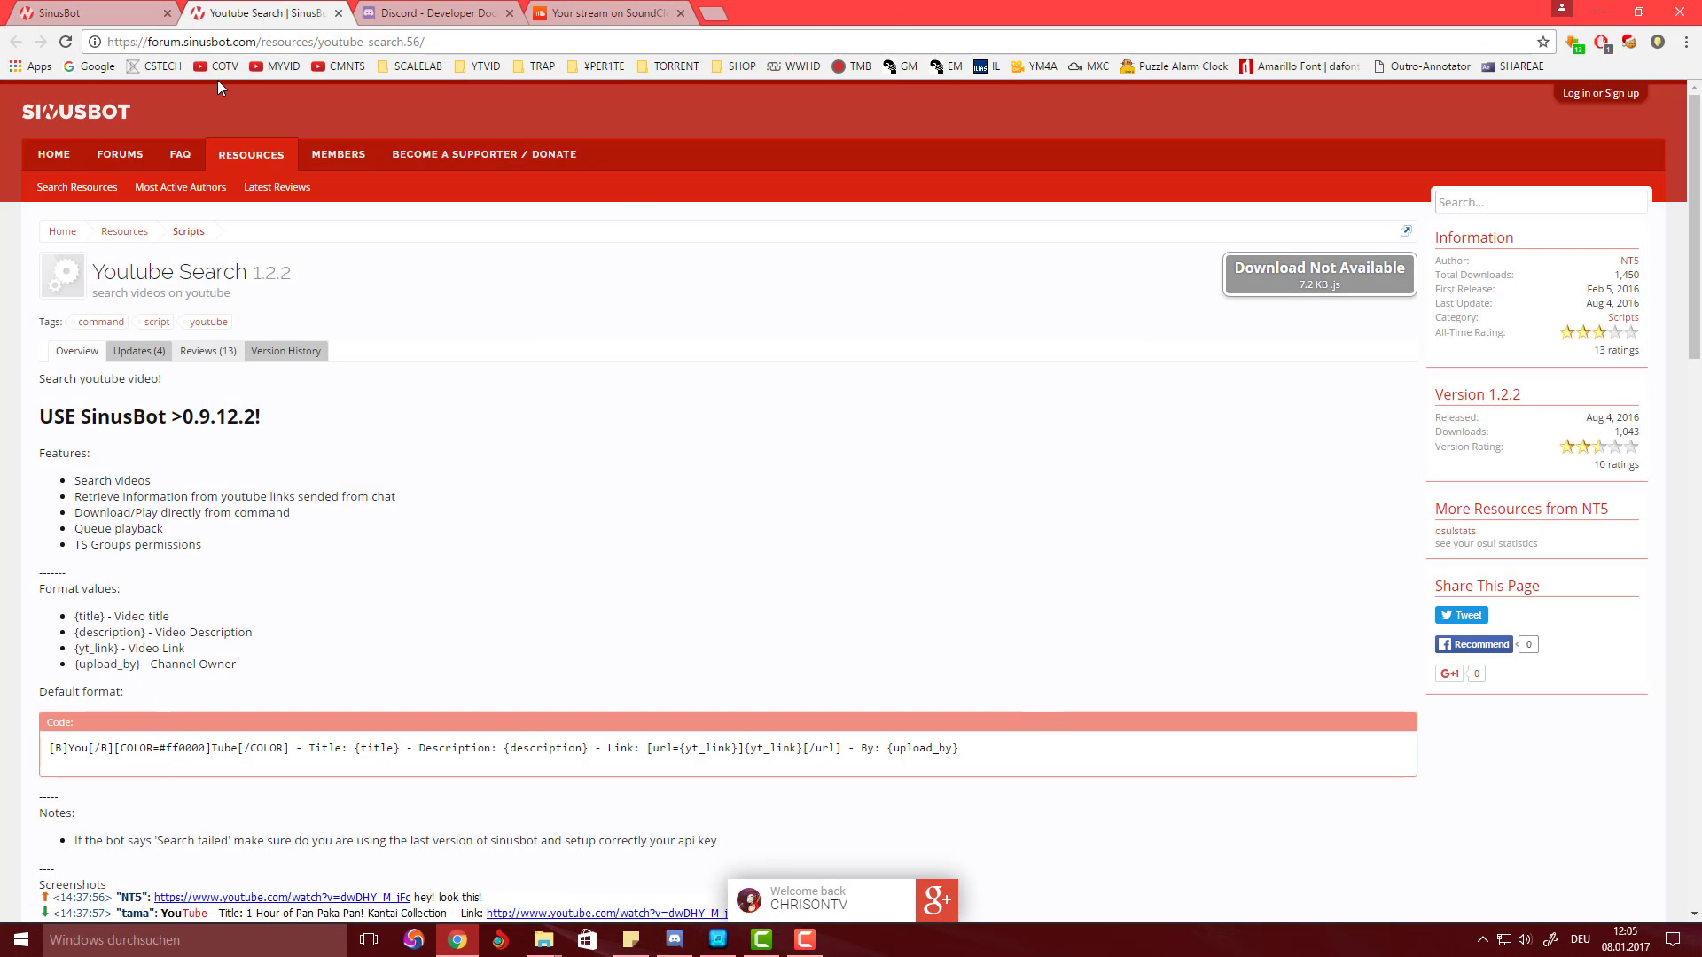